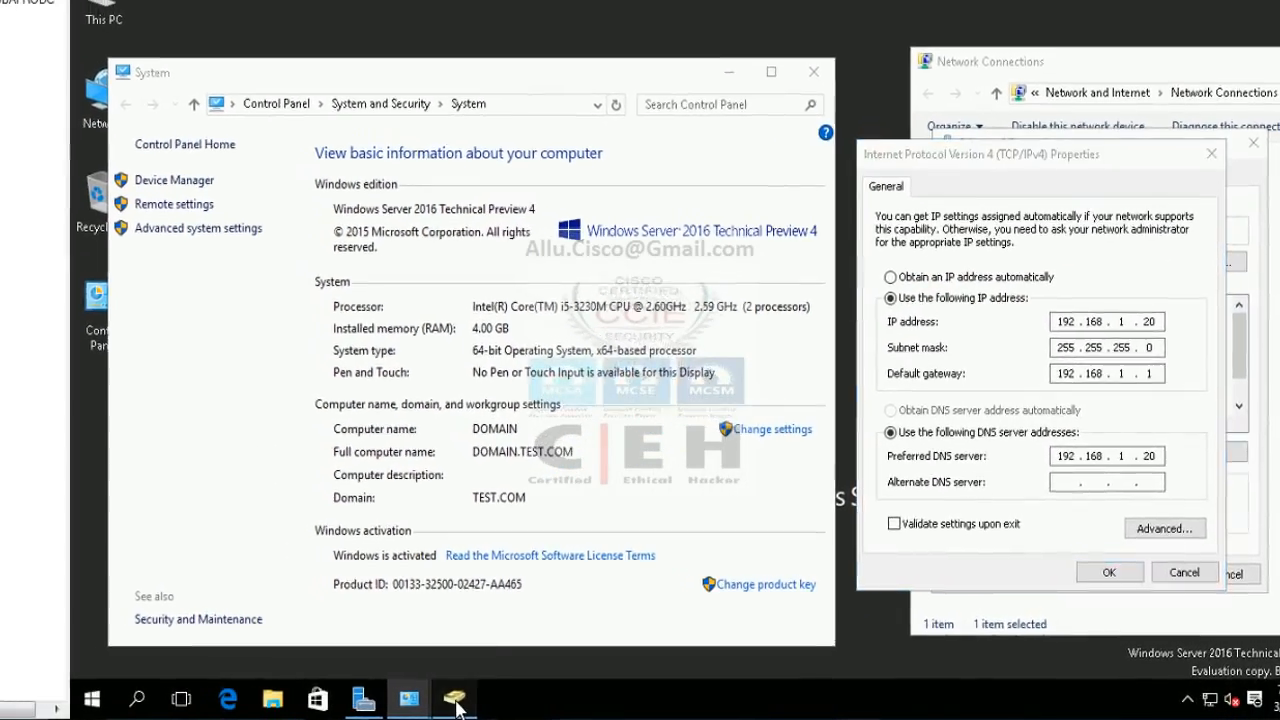
Step: Switch to Active Directory Users and Computers and view the existing domain controller in TEST.COM's Domain Controllers container
{"action": "left_click", "coordinate": [406, 700]}
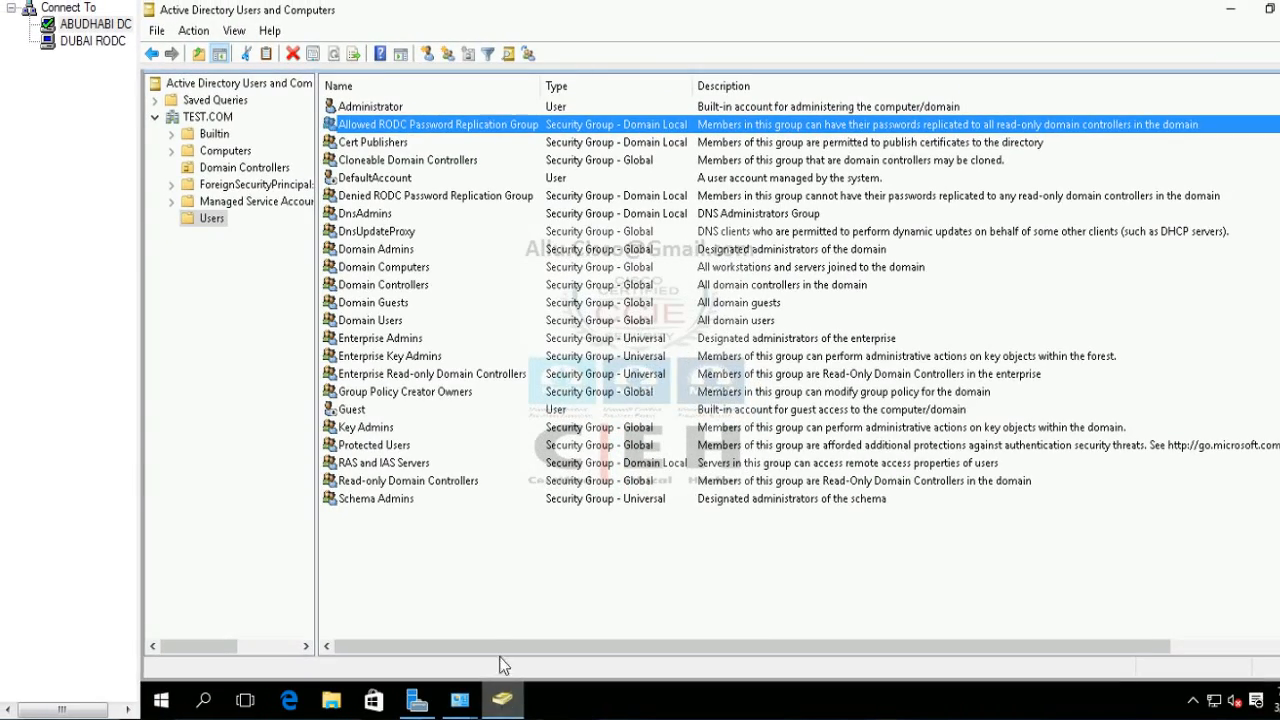
{"action": "left_click", "coordinate": [227, 172]}
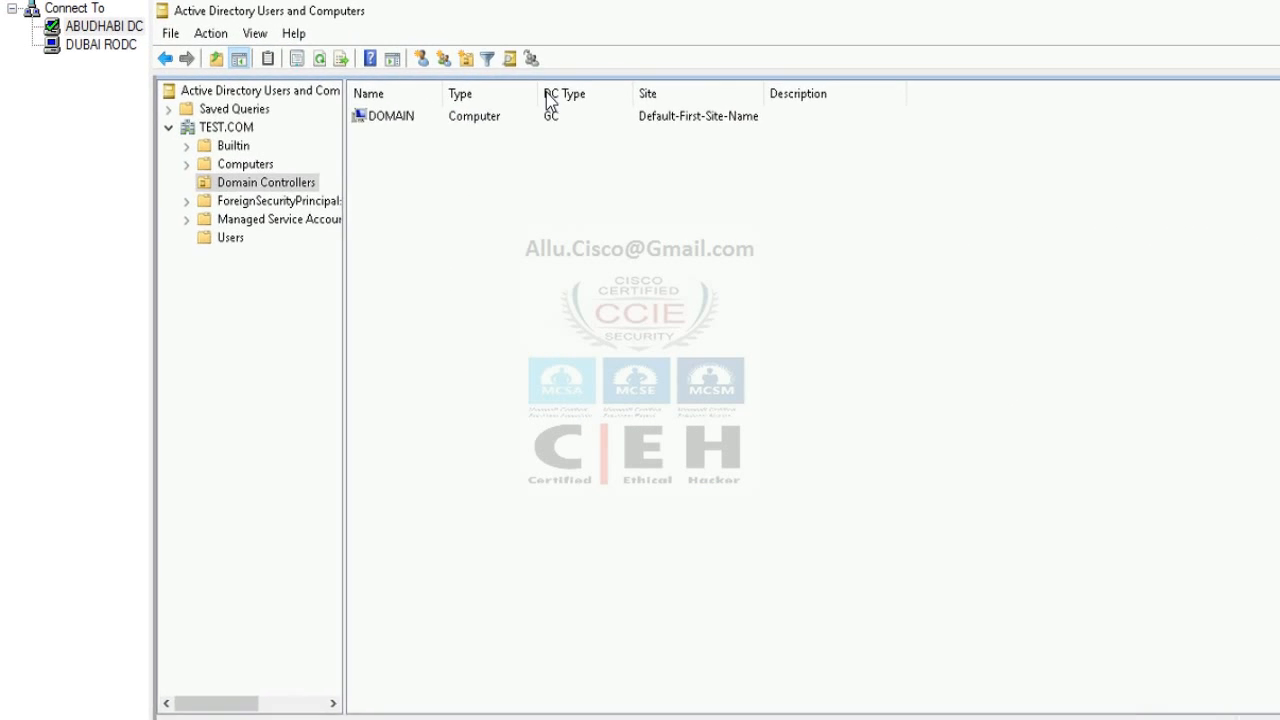
{"action": "left_click", "coordinate": [360, 107]}
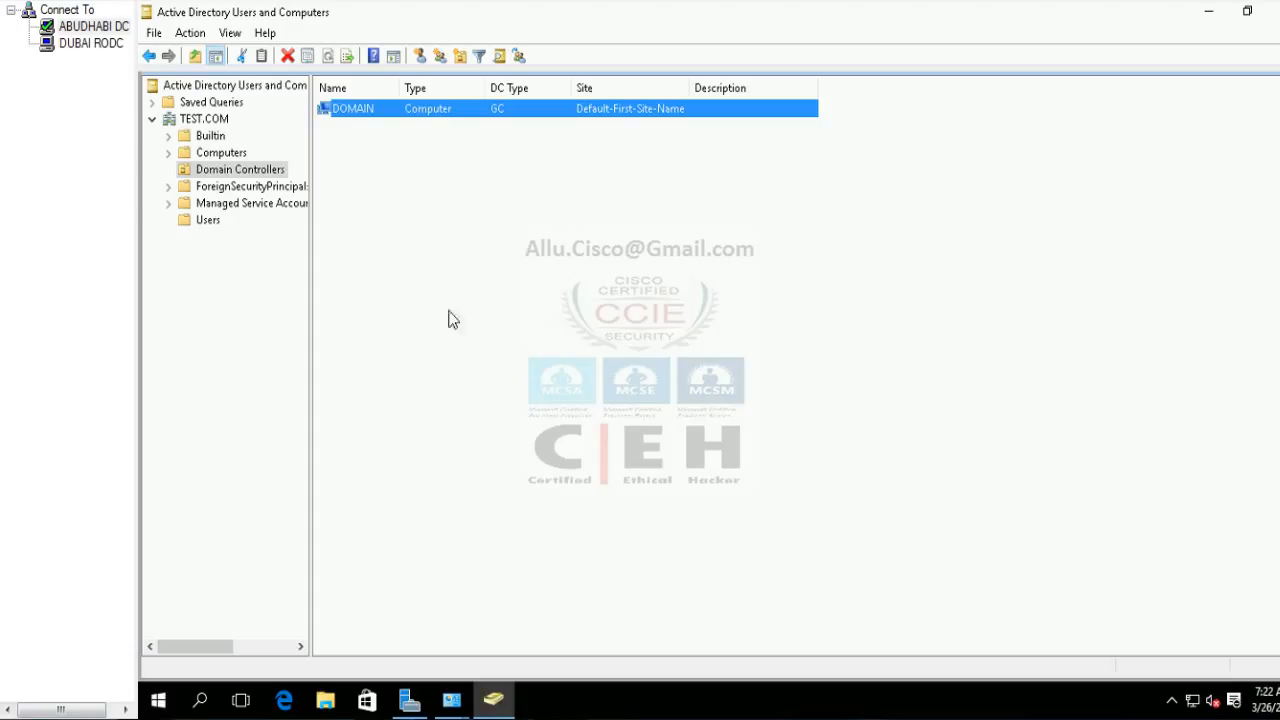
Step: Create two user accounts, Dubaiadmin and Dubaiuser, in the Users container of TEST.COM
{"action": "left_click", "coordinate": [207, 221]}
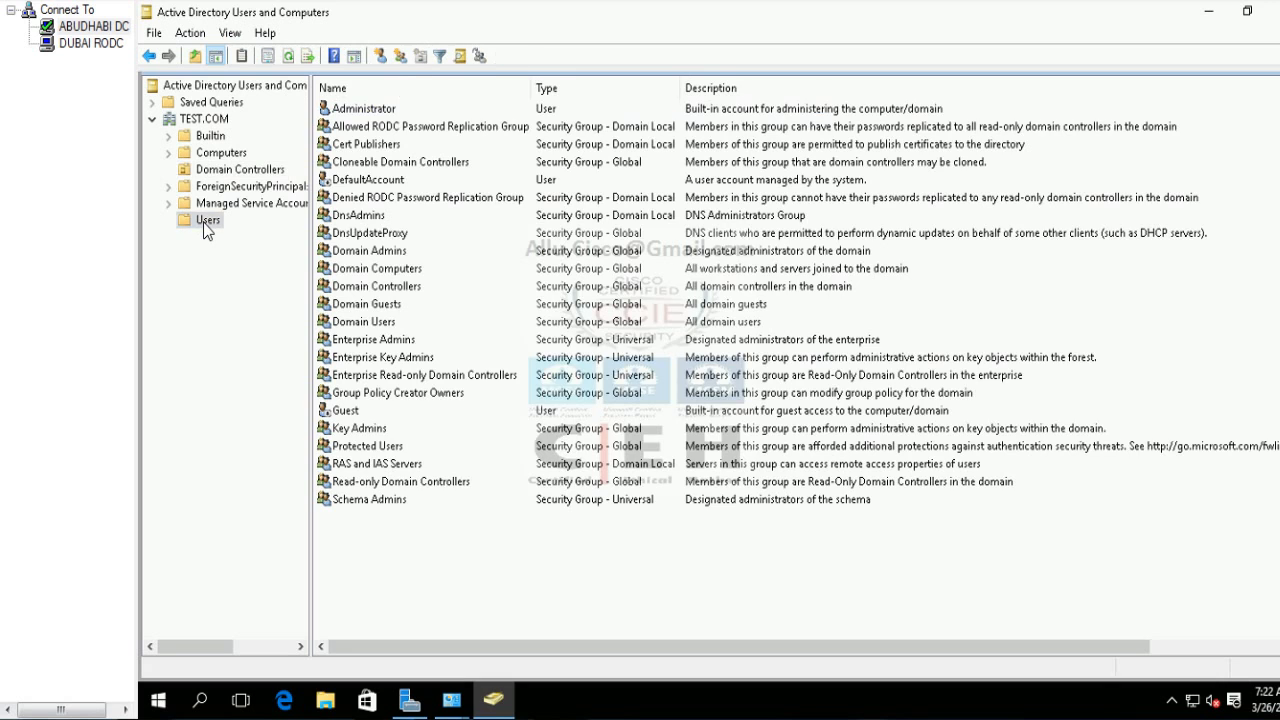
{"action": "right_click", "coordinate": [583, 565]}
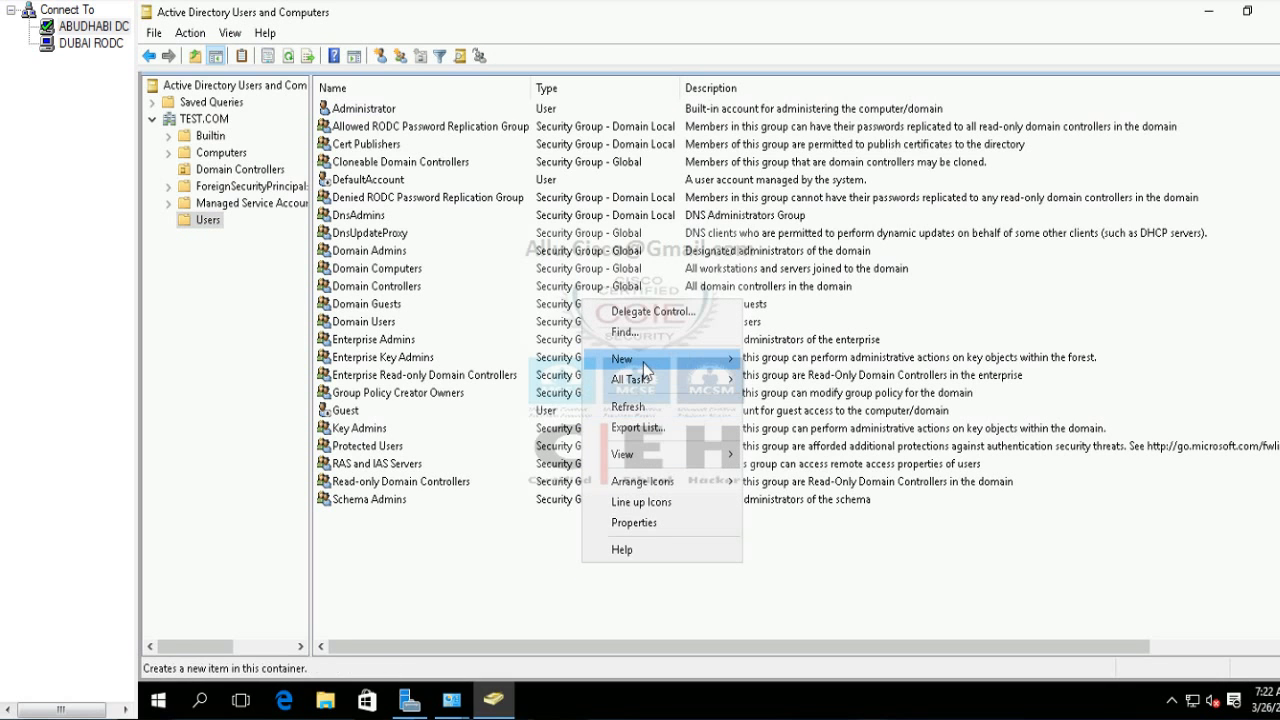
{"action": "mouse_move", "coordinate": [668, 362]}
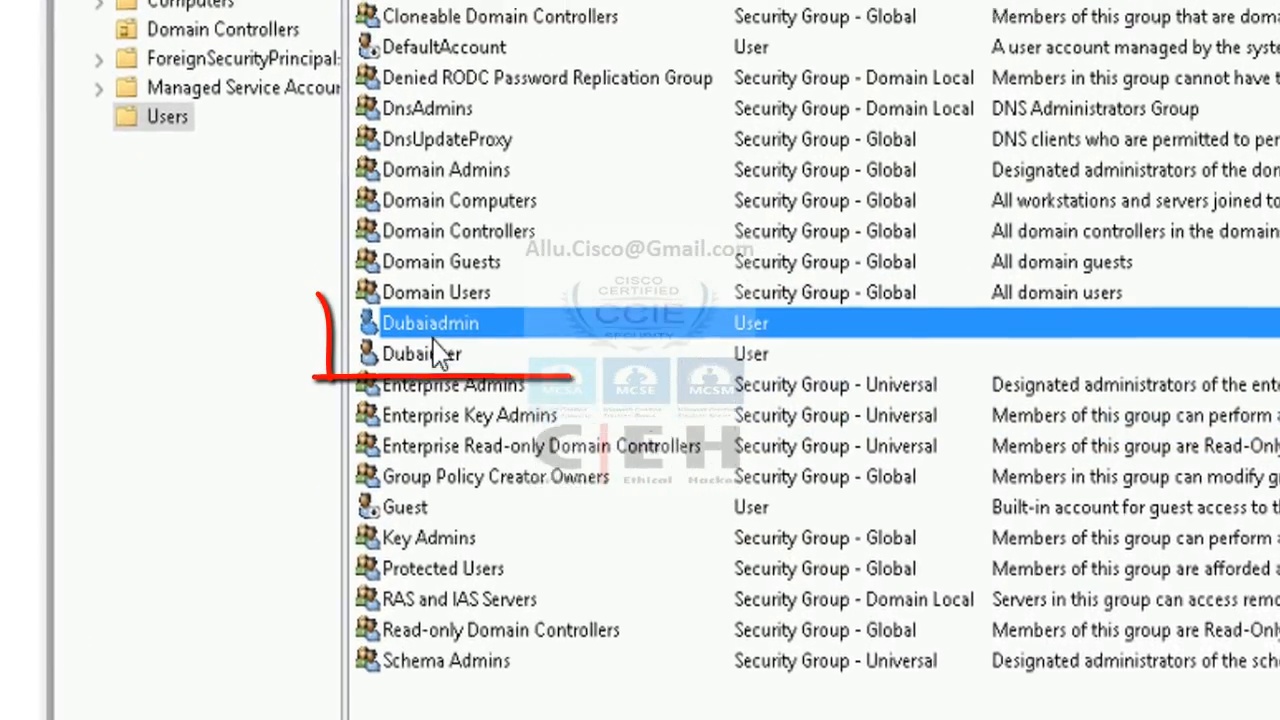
{"action": "left_click", "coordinate": [395, 306]}
{"action": "left_click", "coordinate": [450, 457]}
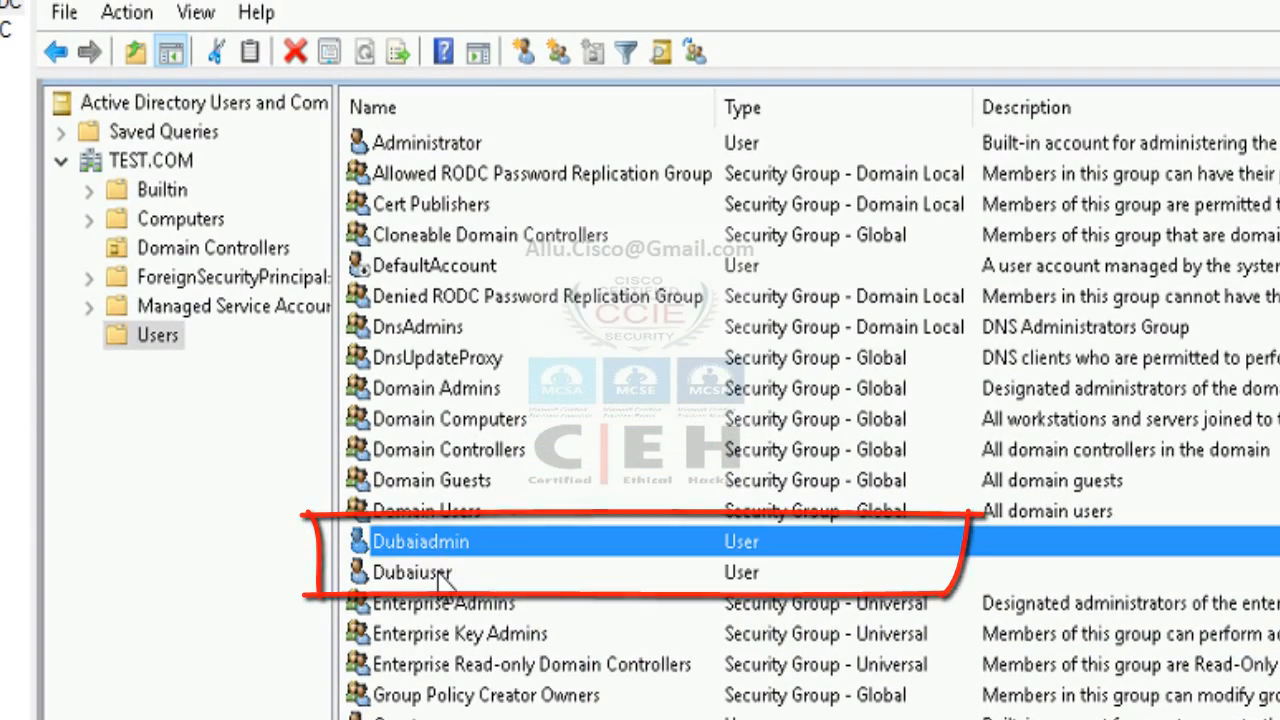
{"action": "left_click", "coordinate": [438, 480]}
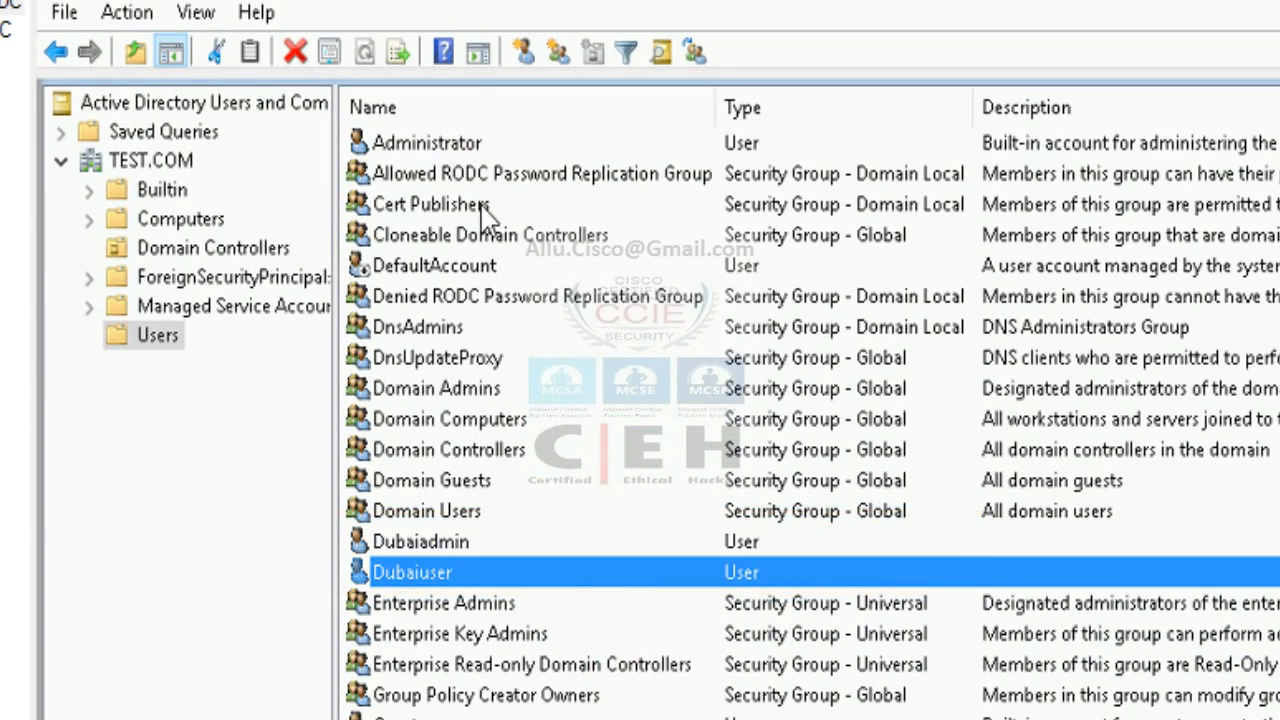
Step: Open the member list of the Denied RODC Password Replication Group and widen its name column to fit the full names
{"action": "left_click", "coordinate": [531, 188]}
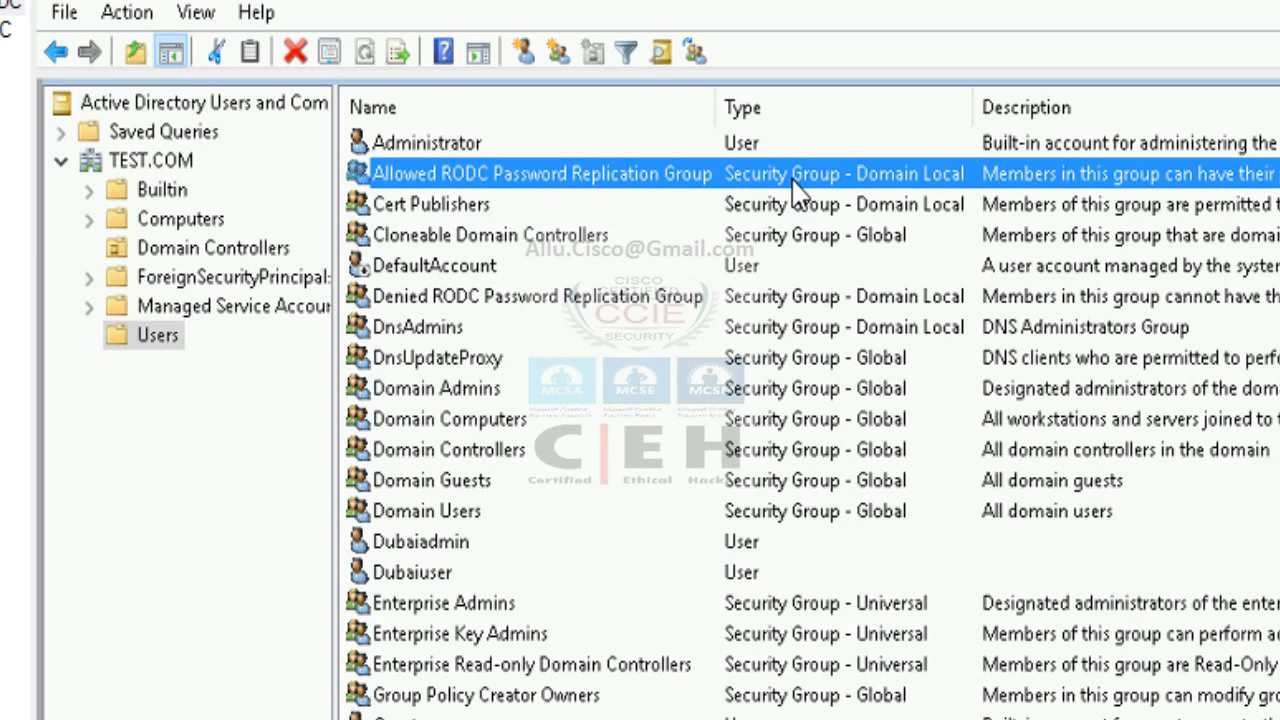
{"action": "left_click", "coordinate": [538, 302]}
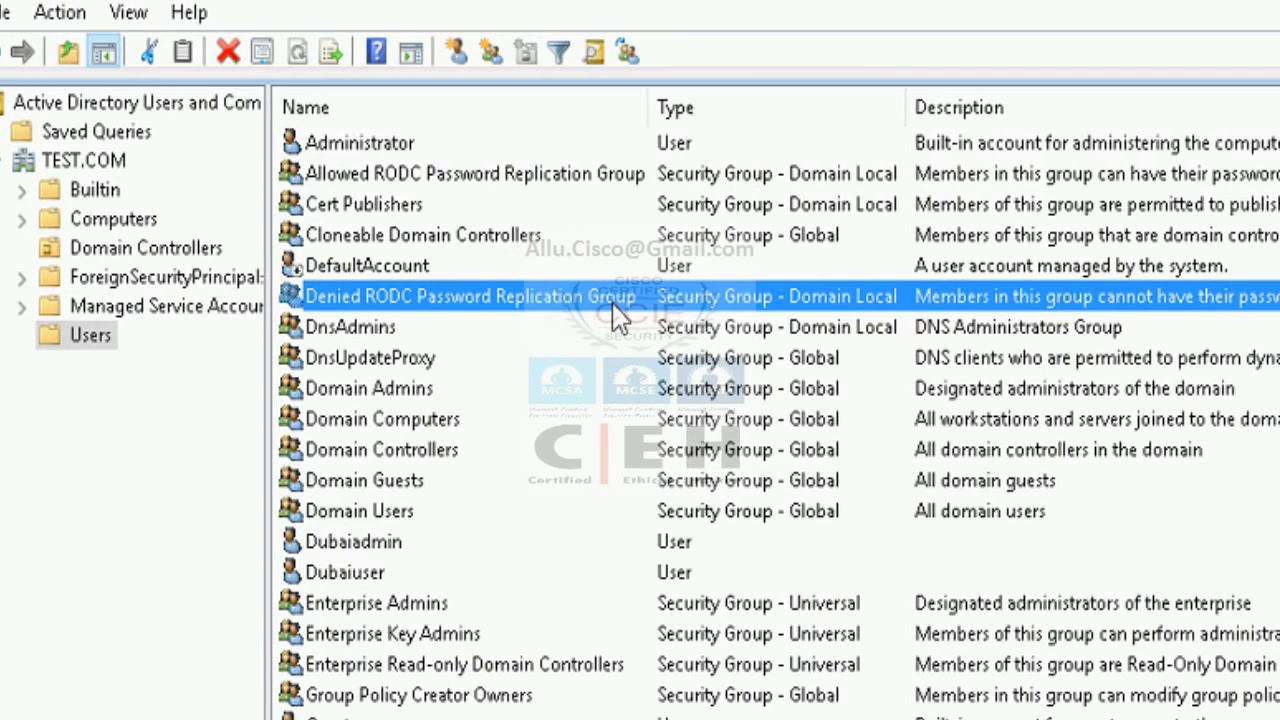
{"action": "right_click", "coordinate": [543, 316]}
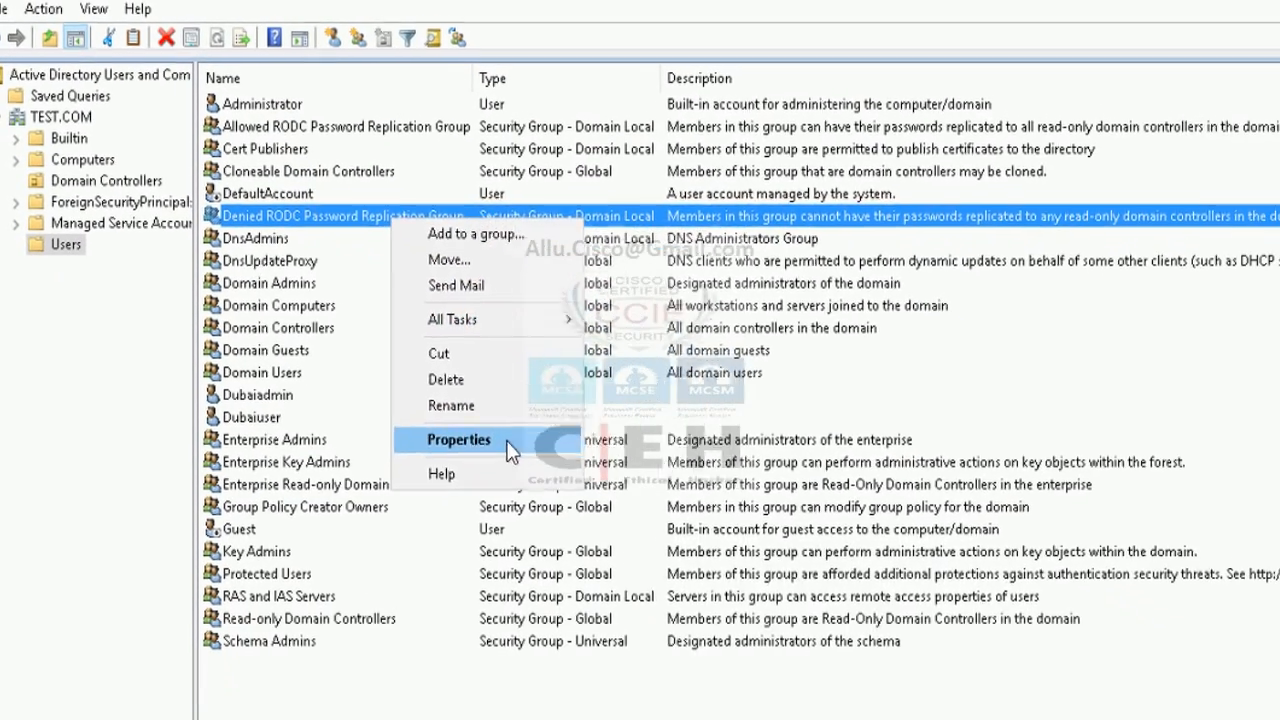
{"action": "left_click", "coordinate": [690, 605]}
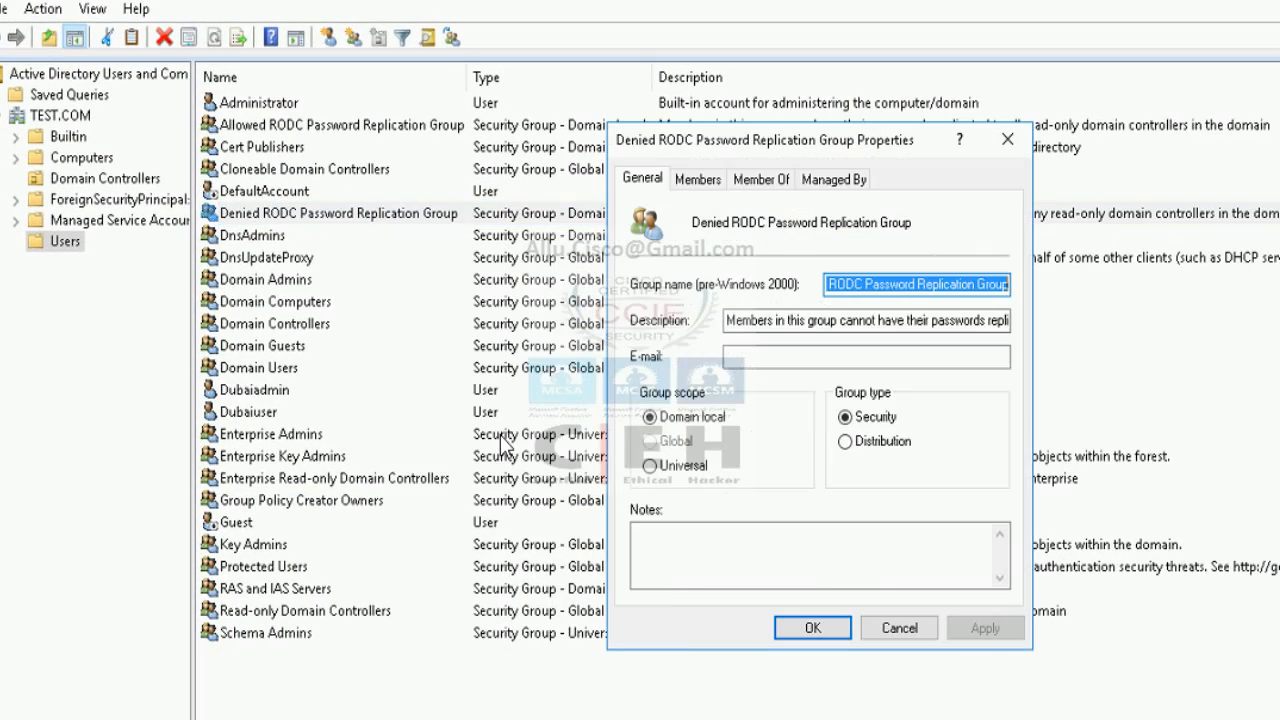
{"action": "left_click", "coordinate": [700, 179]}
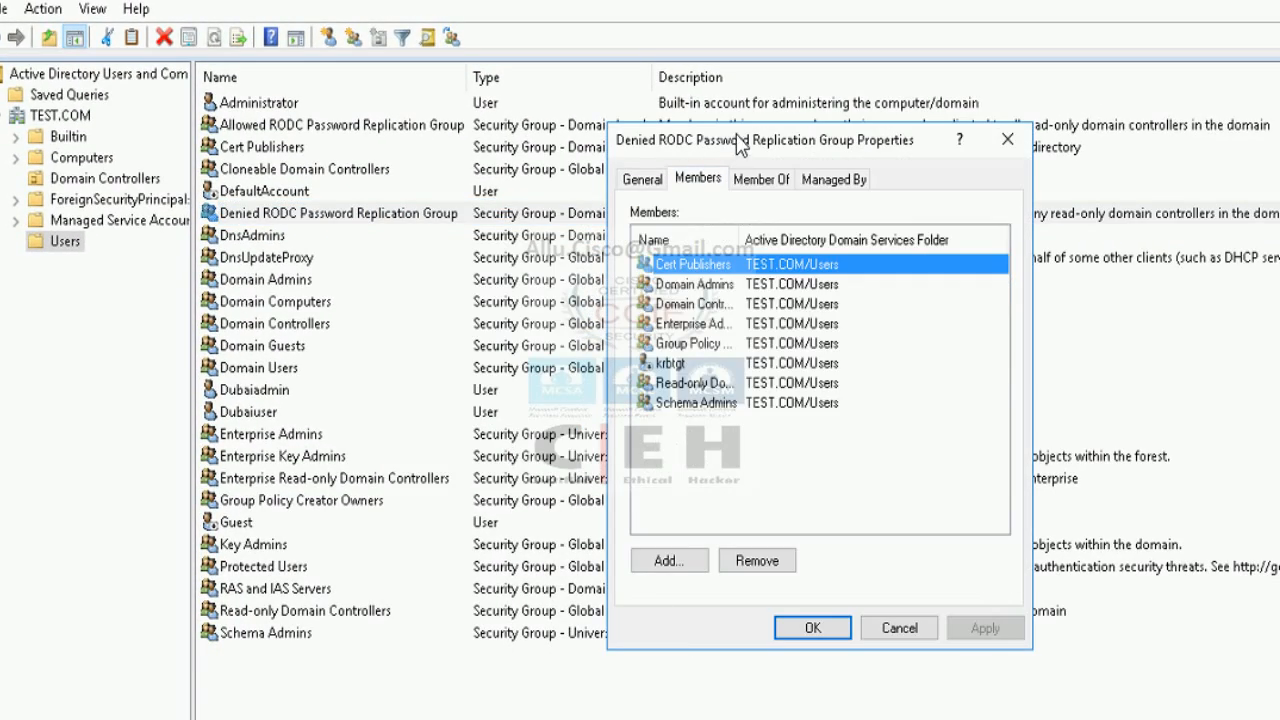
{"action": "left_click_drag", "start_coordinate": [737, 140], "coordinate": [587, 140]}
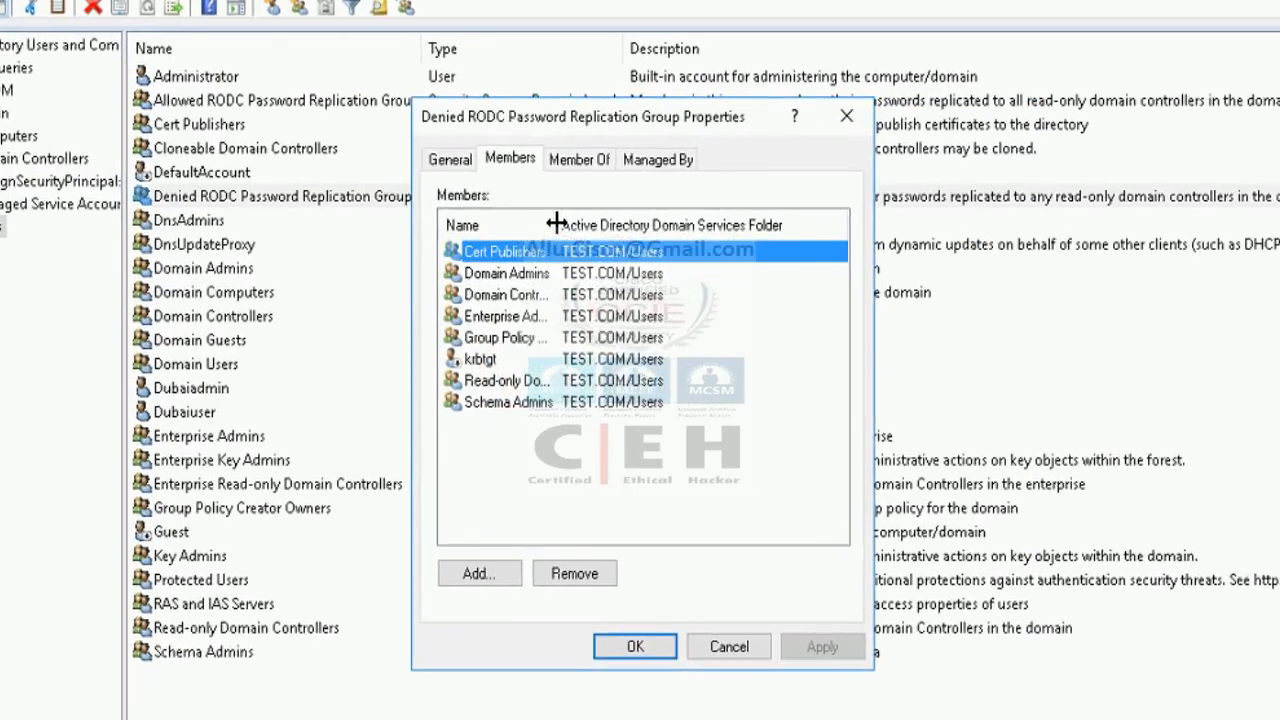
{"action": "double_click", "coordinate": [590, 238]}
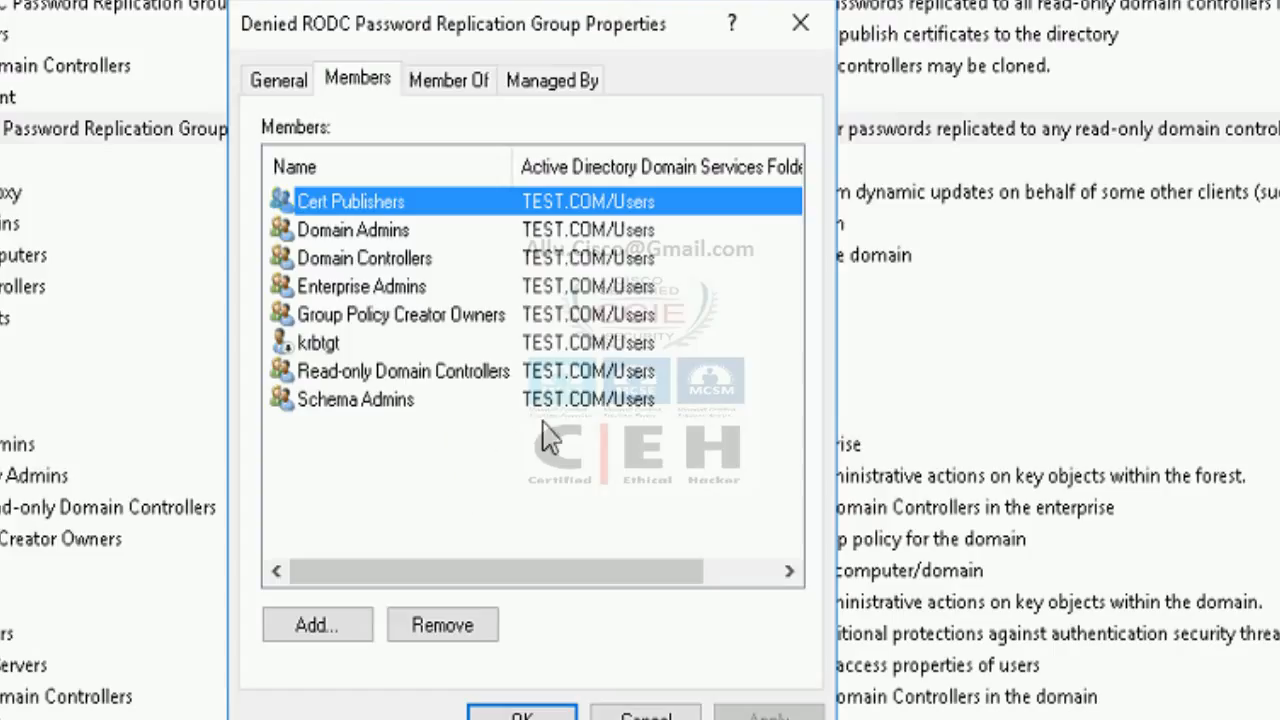
Step: Examine which groups belong to the Denied RODC Password Replication Group, and close its properties without changes
{"action": "left_click", "coordinate": [410, 234]}
{"action": "left_click", "coordinate": [412, 260]}
{"action": "left_click", "coordinate": [406, 316]}
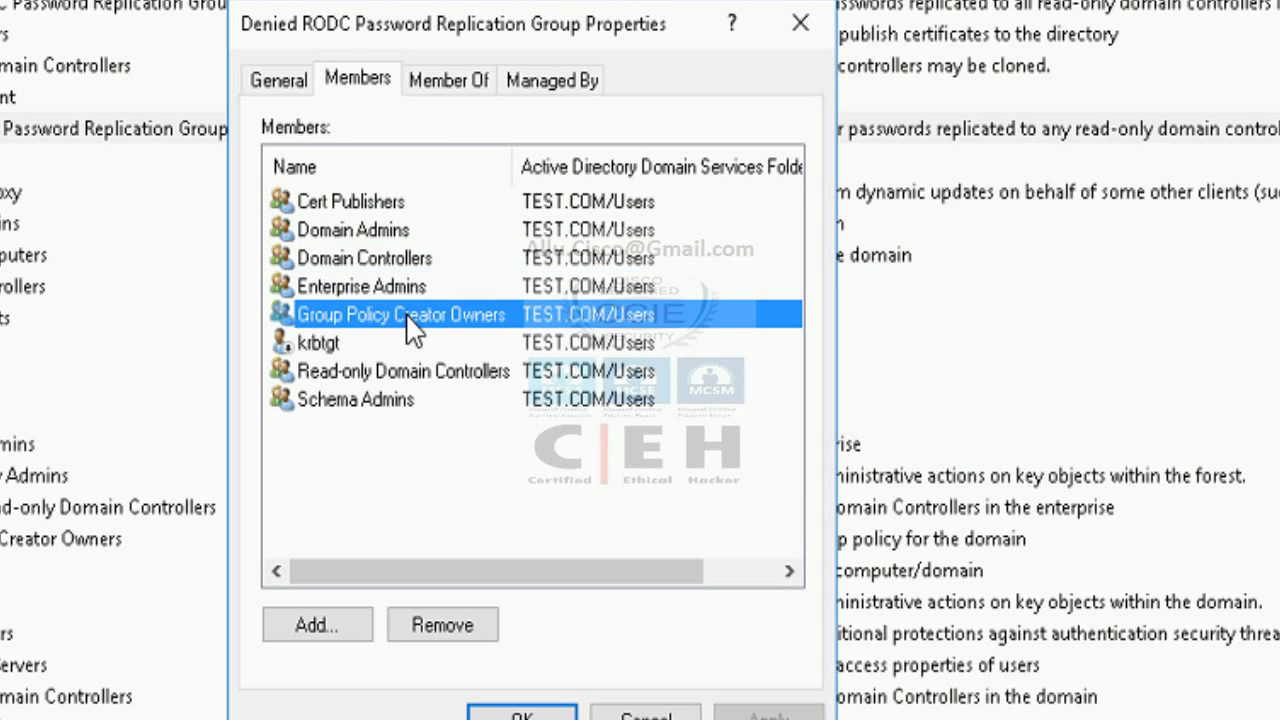
{"action": "left_click", "coordinate": [350, 372]}
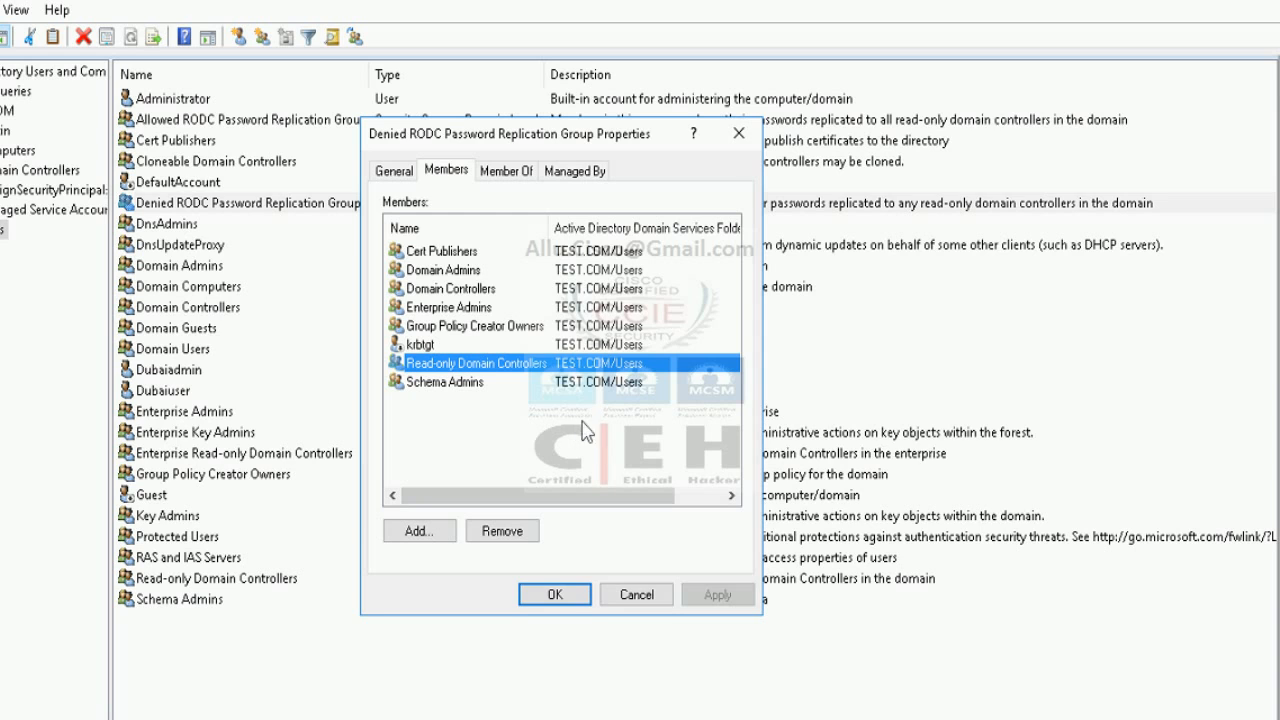
{"action": "left_click", "coordinate": [642, 594]}
Step: Find Dubaiadmin and Dubaiuser in the directory and add both as members of the Allowed RODC Password Replication Group
{"action": "right_click", "coordinate": [267, 125]}
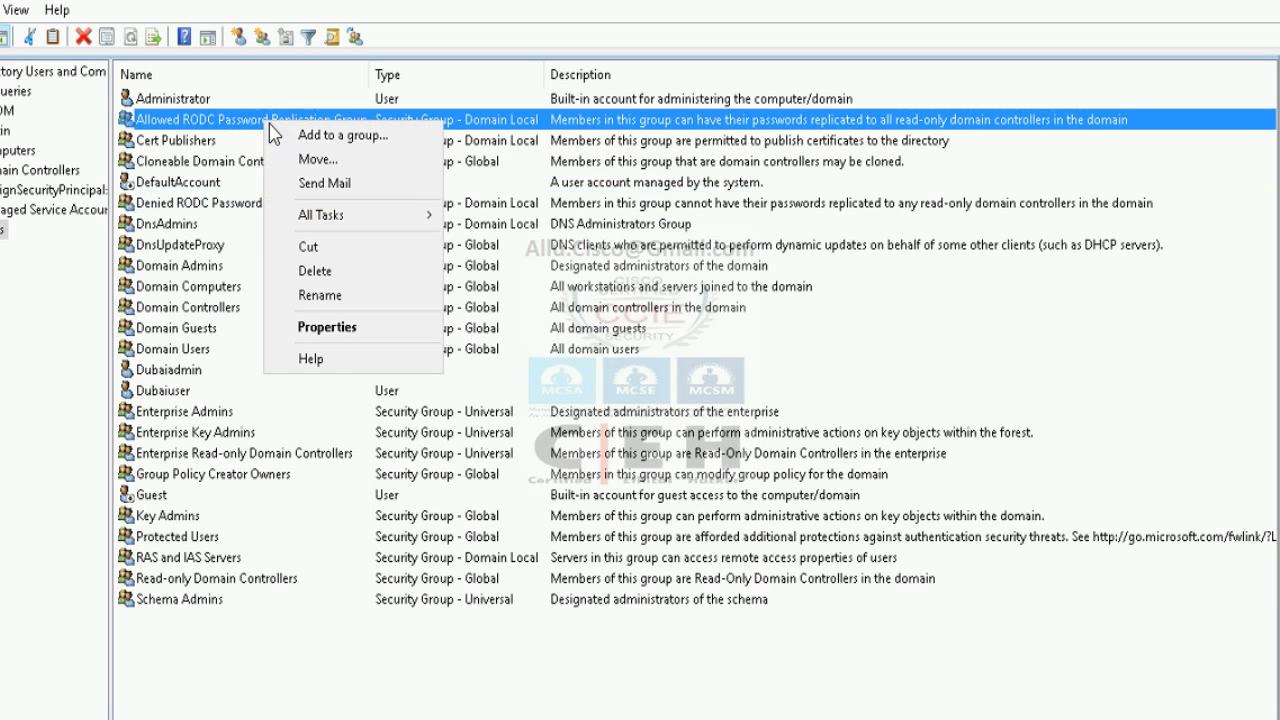
{"action": "left_click", "coordinate": [372, 336]}
{"action": "left_click", "coordinate": [462, 174]}
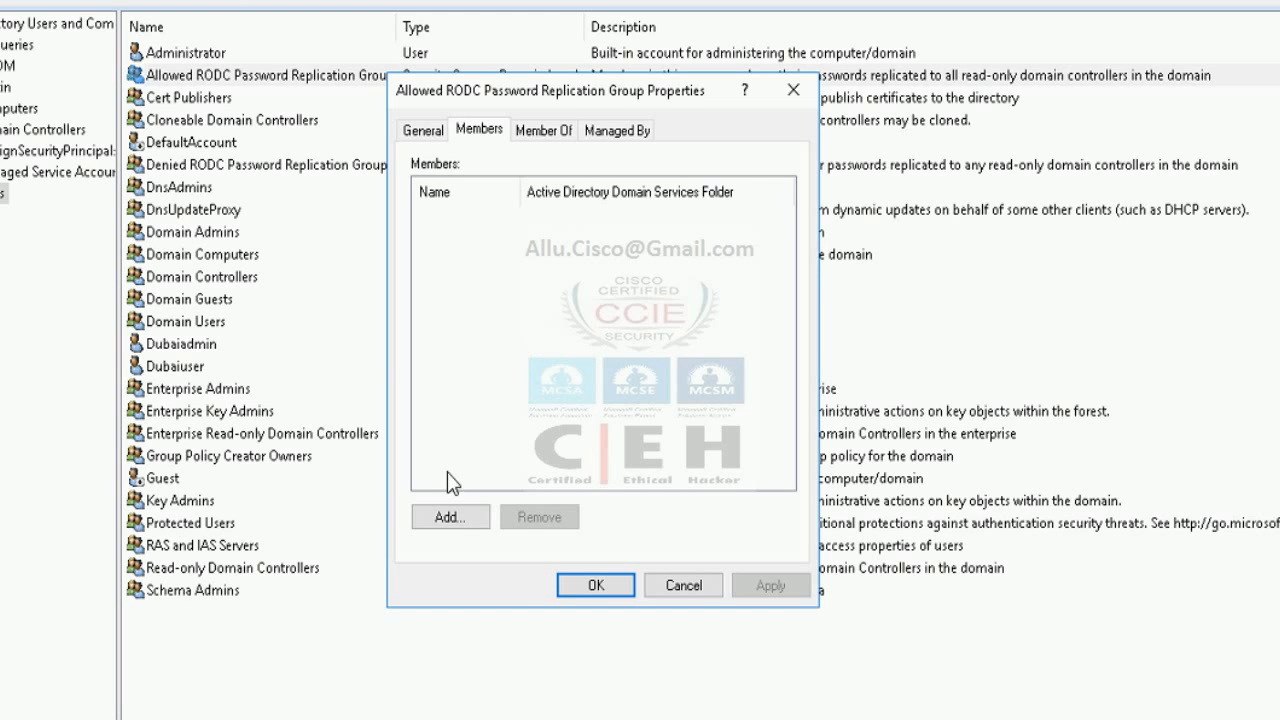
{"action": "left_click", "coordinate": [459, 516]}
{"action": "left_click", "coordinate": [456, 380]}
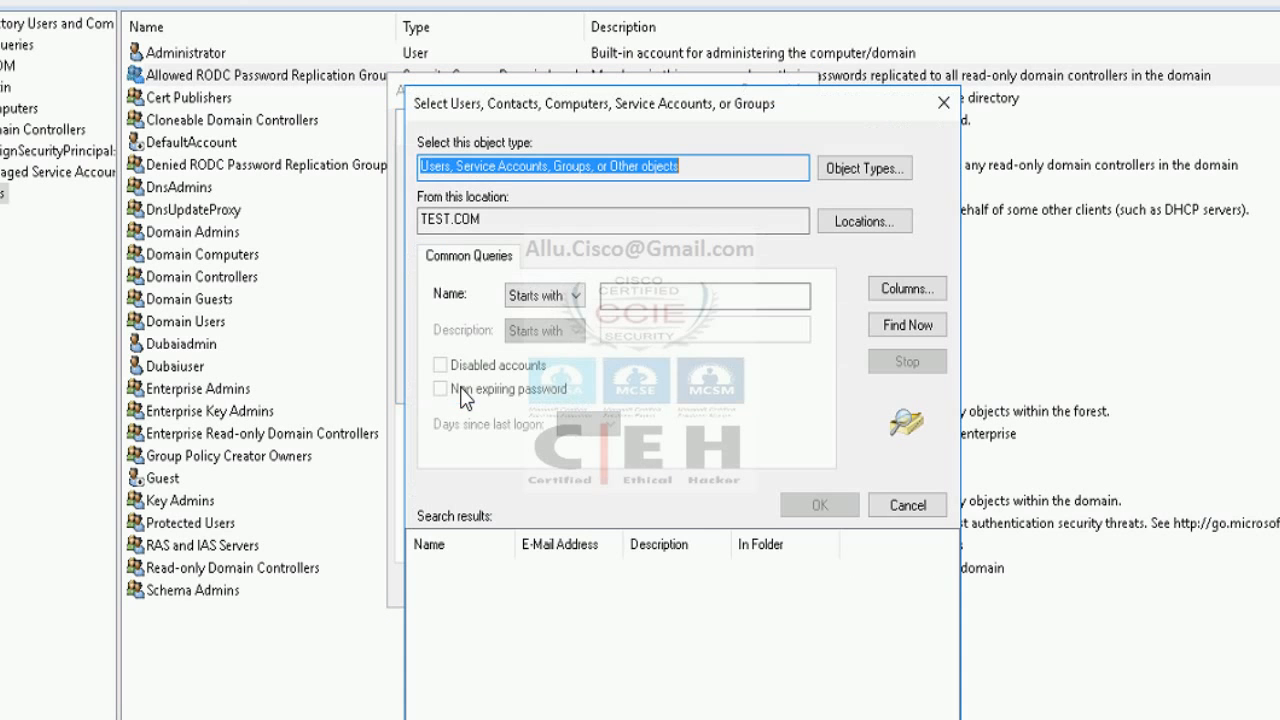
{"action": "left_click", "coordinate": [899, 325]}
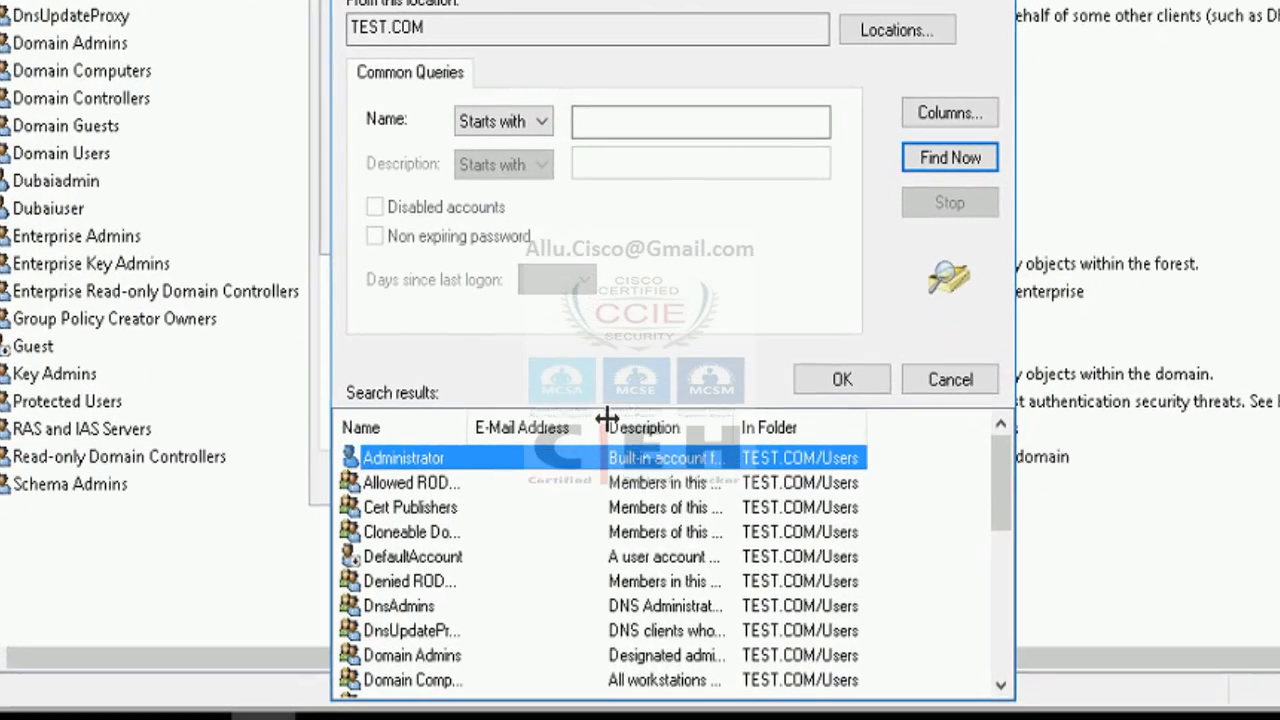
{"action": "type", "text": "du"}
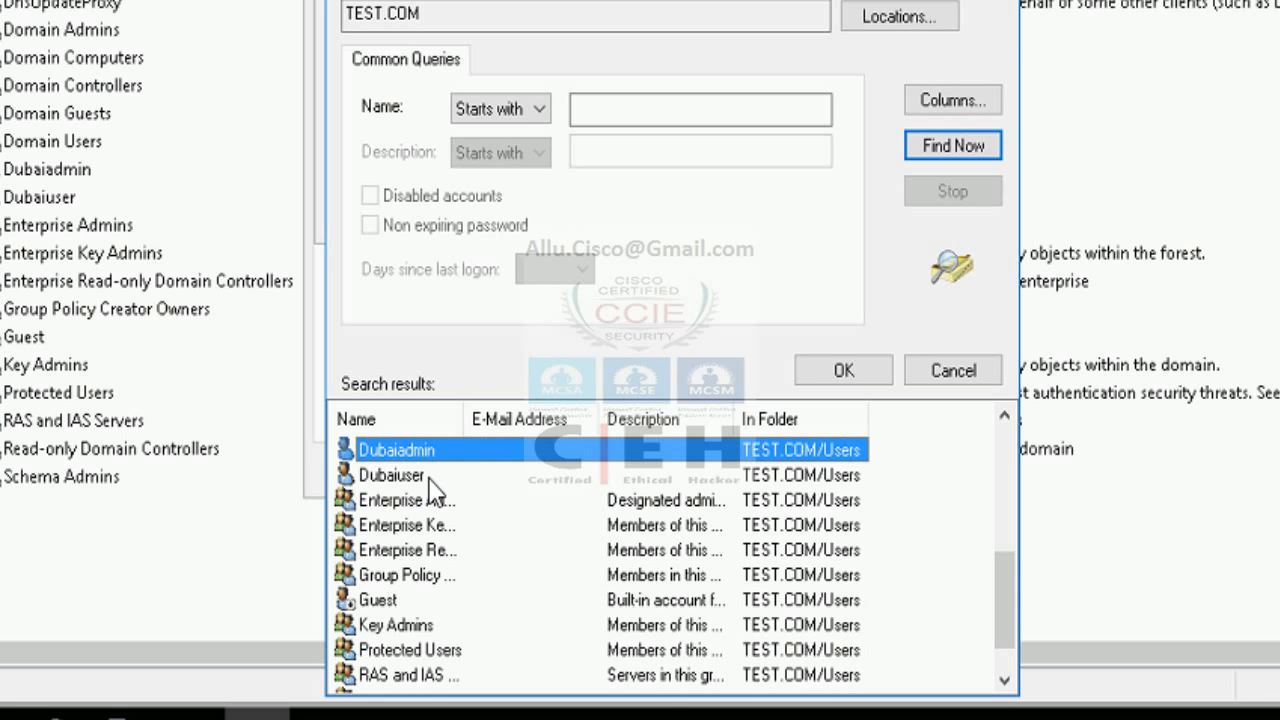
{"action": "left_click", "coordinate": [485, 471], "text": "ctrl"}
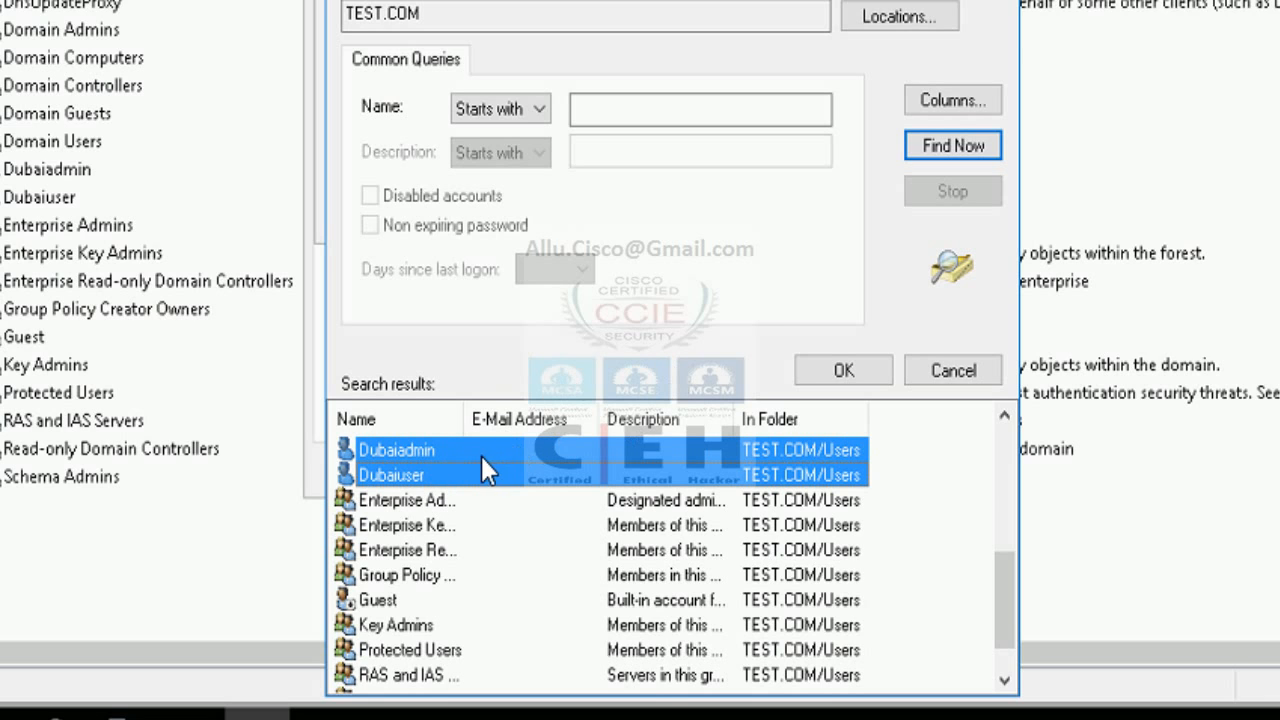
{"action": "left_click", "coordinate": [840, 372]}
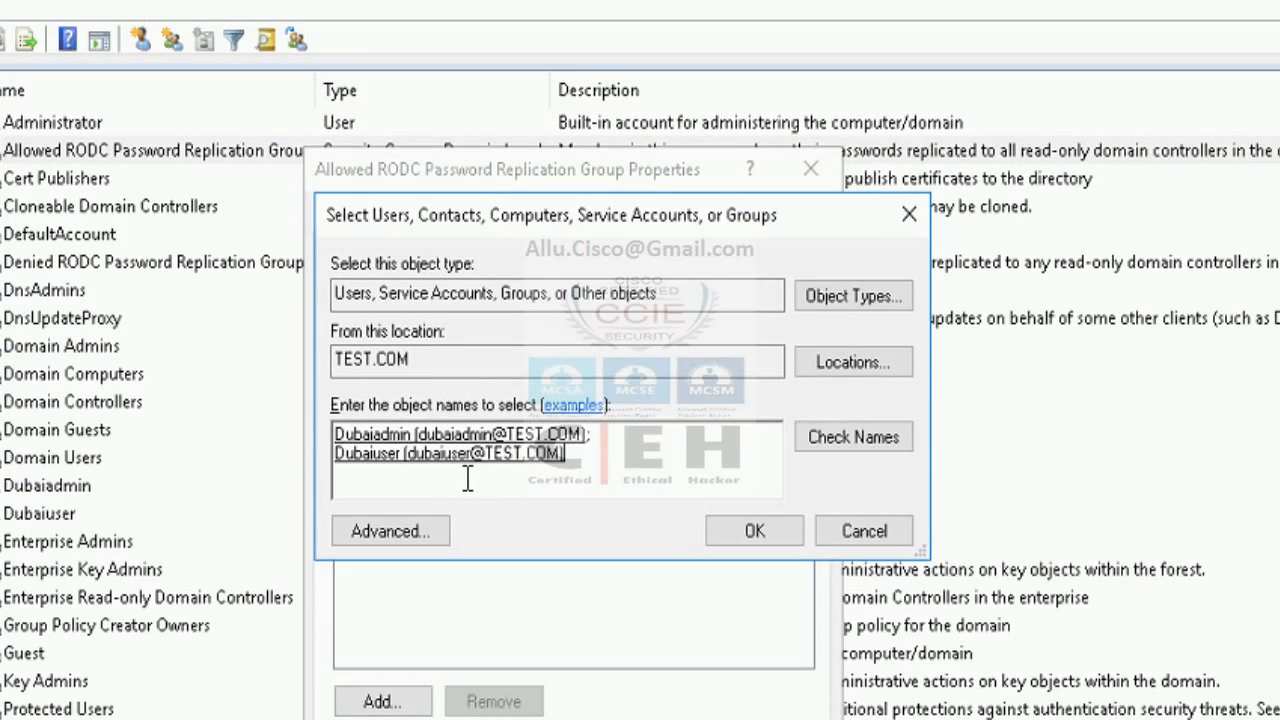
{"action": "left_click", "coordinate": [731, 527]}
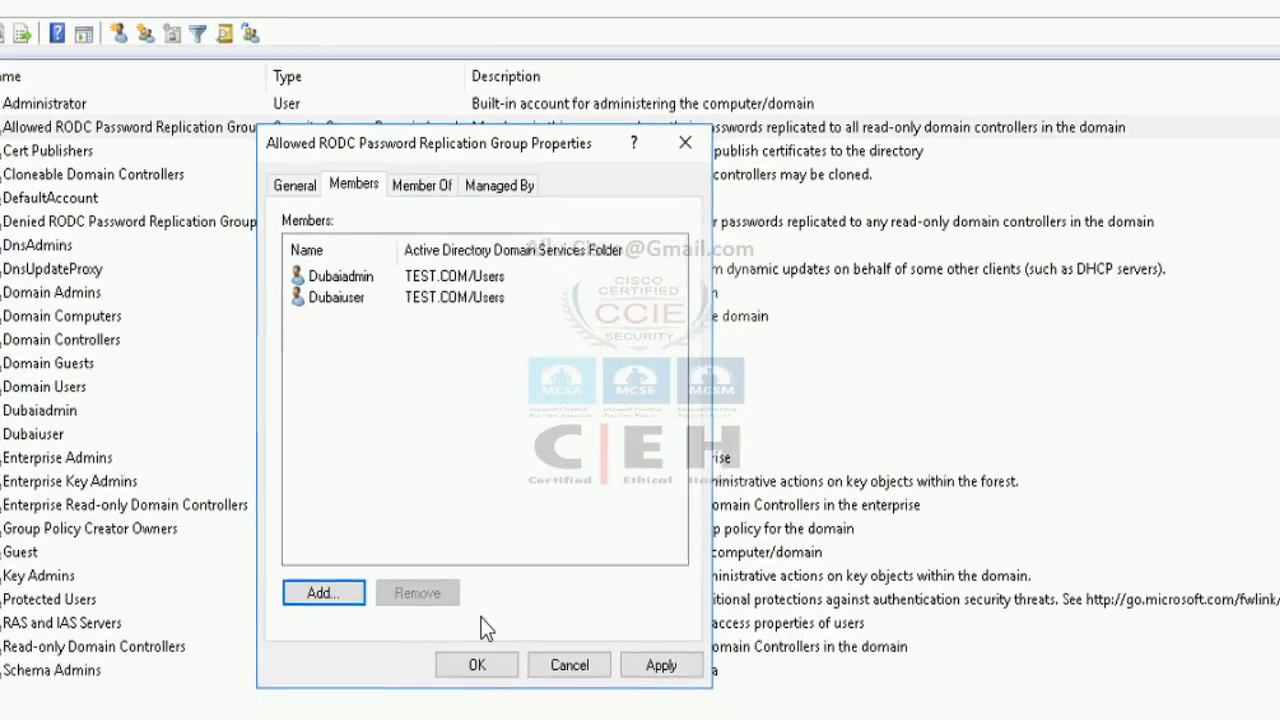
{"action": "left_click", "coordinate": [474, 638]}
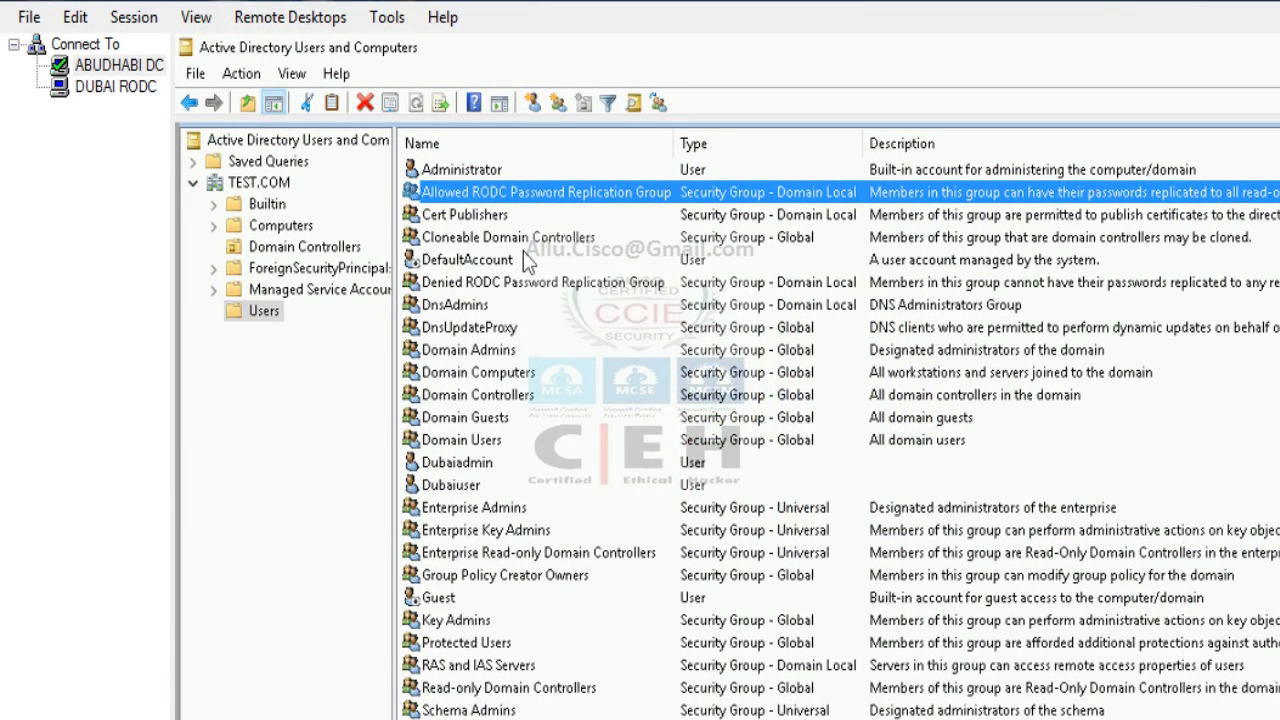
Step: Start pre-creating a read-only domain controller account in Domain Controllers, using advanced mode installation and the current logged-on credentials
{"action": "left_click", "coordinate": [312, 250]}
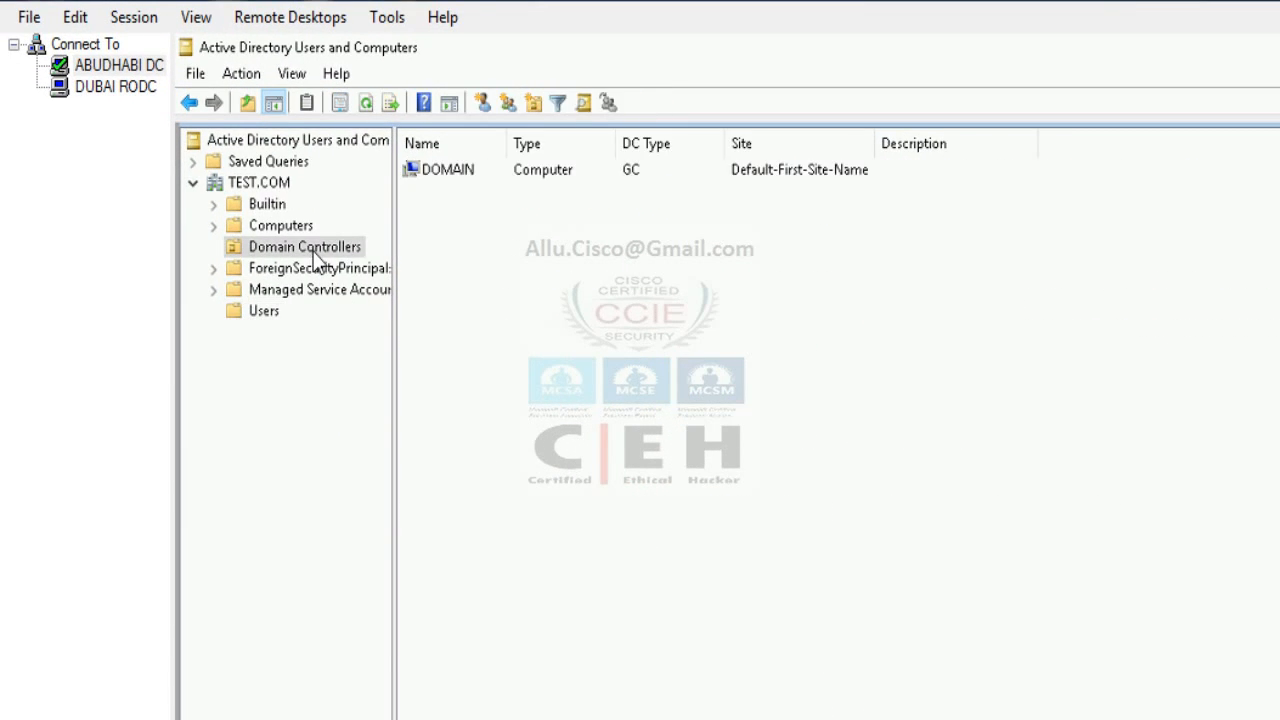
{"action": "right_click", "coordinate": [312, 250]}
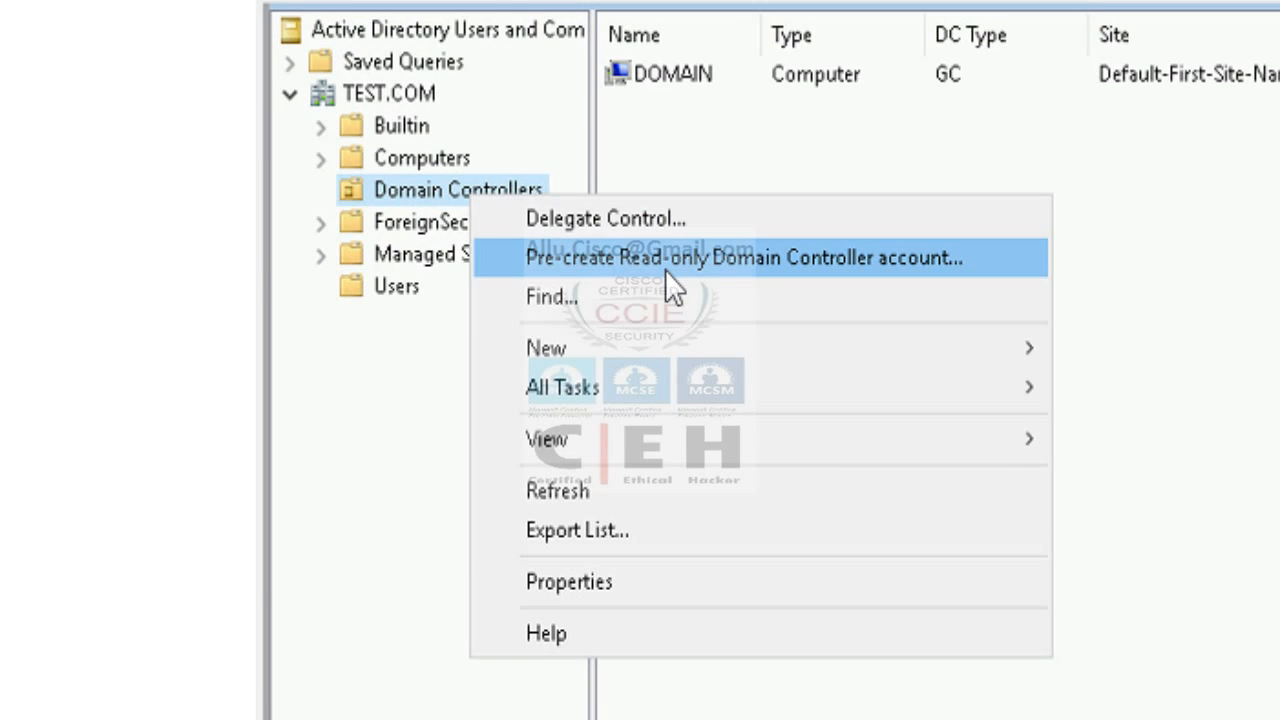
{"action": "left_click", "coordinate": [753, 262]}
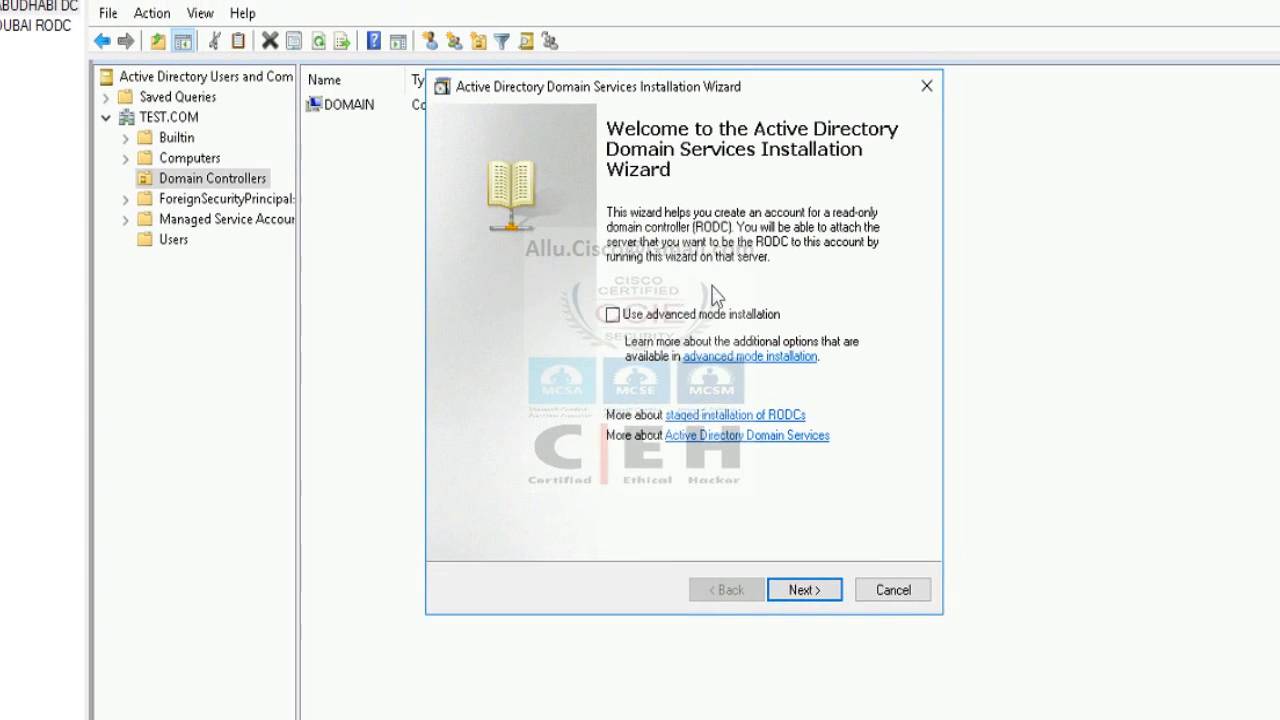
{"action": "left_click", "coordinate": [600, 325]}
{"action": "left_click", "coordinate": [795, 597]}
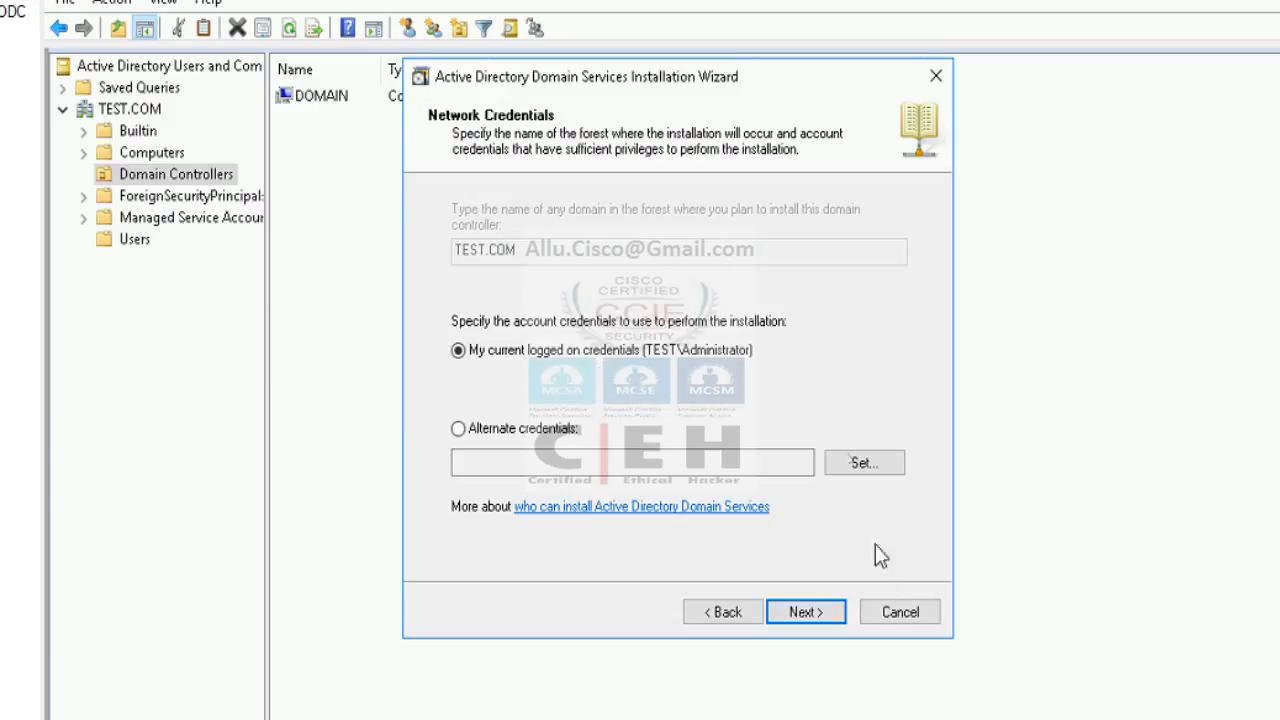
{"action": "left_click", "coordinate": [806, 613]}
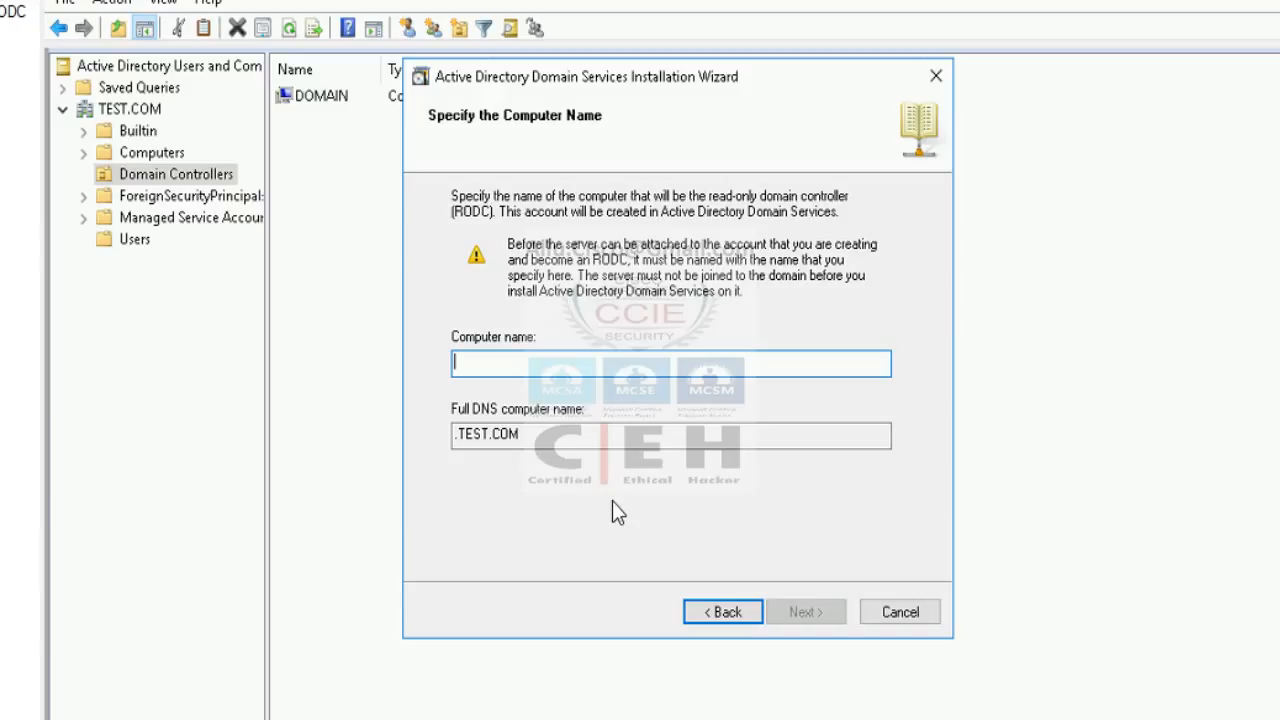
Step: Set the read-only domain controller's computer name to RODC and accept Default-First-Site-Name with the DNS server and Global catalog options
{"action": "type", "text": "RODC"}
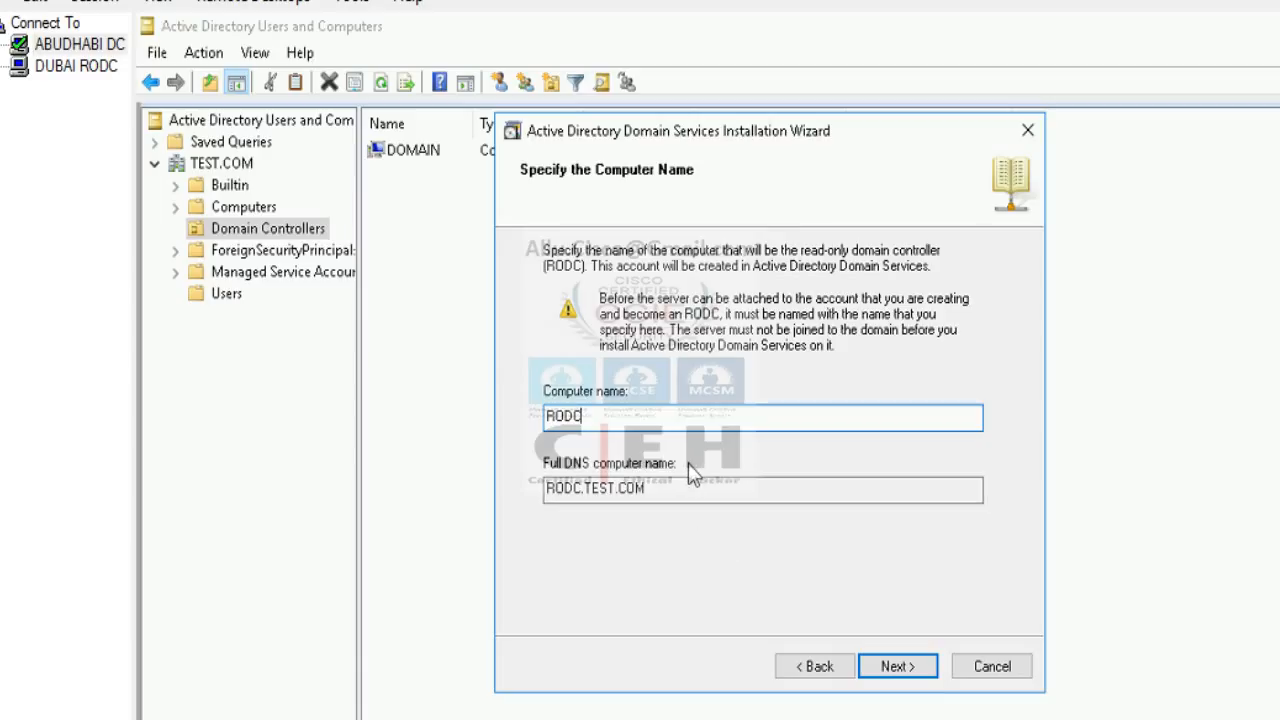
{"action": "left_click", "coordinate": [884, 670]}
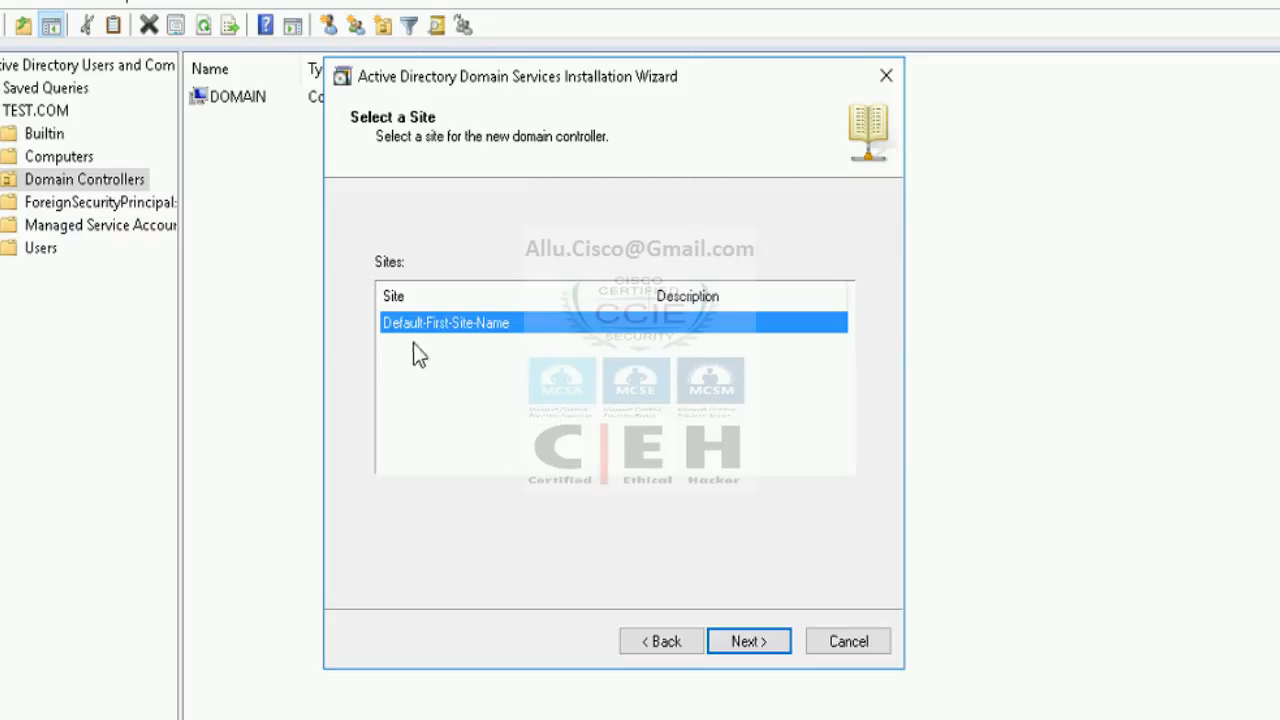
{"action": "left_click", "coordinate": [749, 642]}
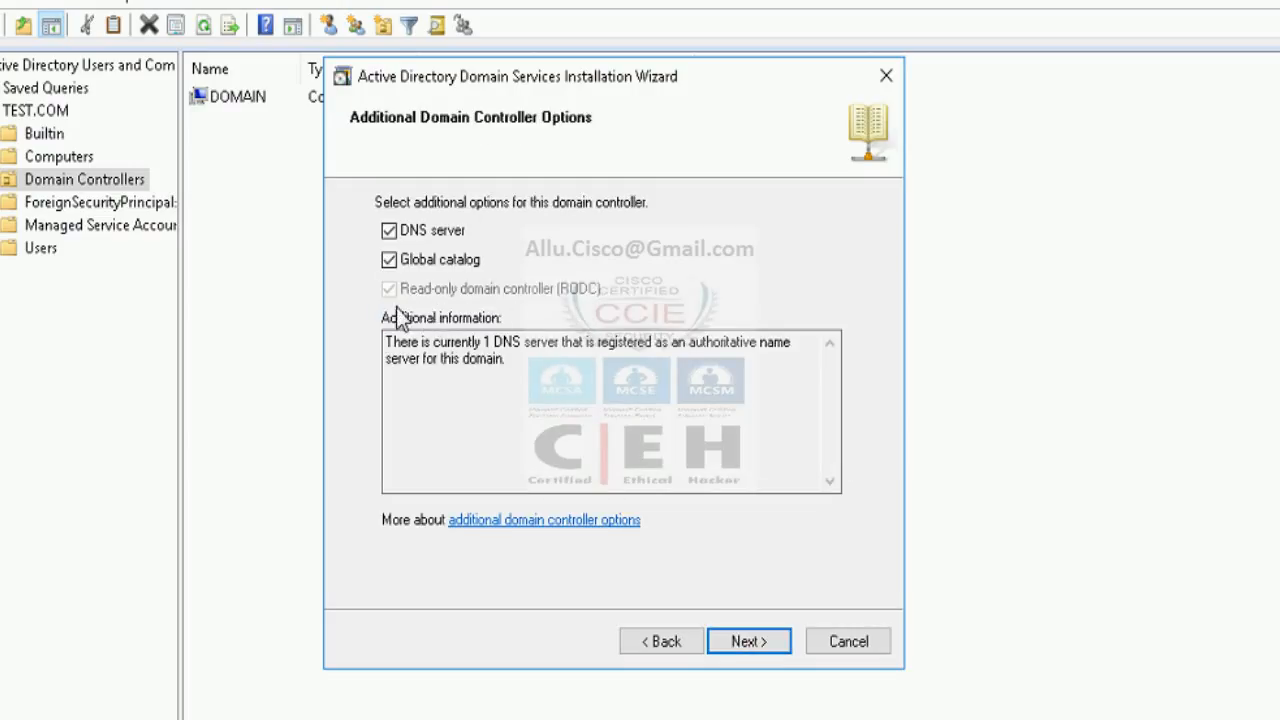
{"action": "left_click", "coordinate": [750, 638]}
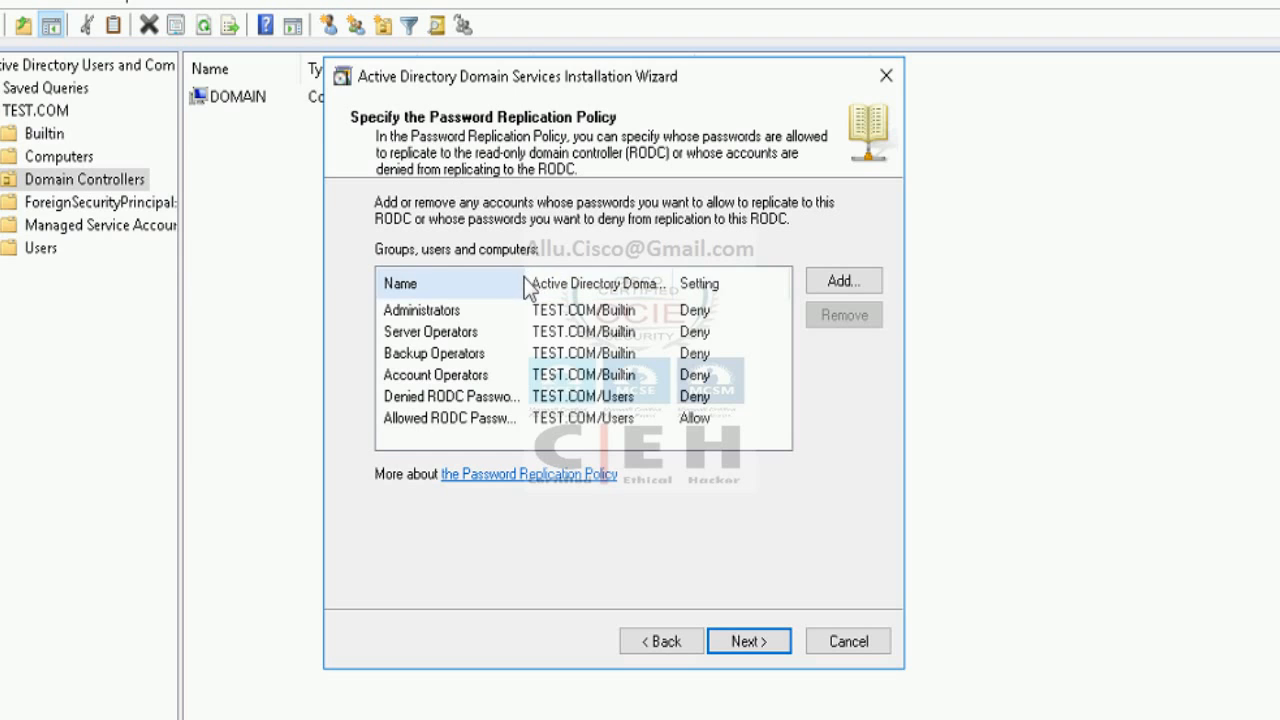
Step: Review the groups listed in the password replication policy, including the Allowed RODC Password Replication Group, and accept the policy as is
{"action": "left_click_drag", "start_coordinate": [525, 283], "coordinate": [562, 283]}
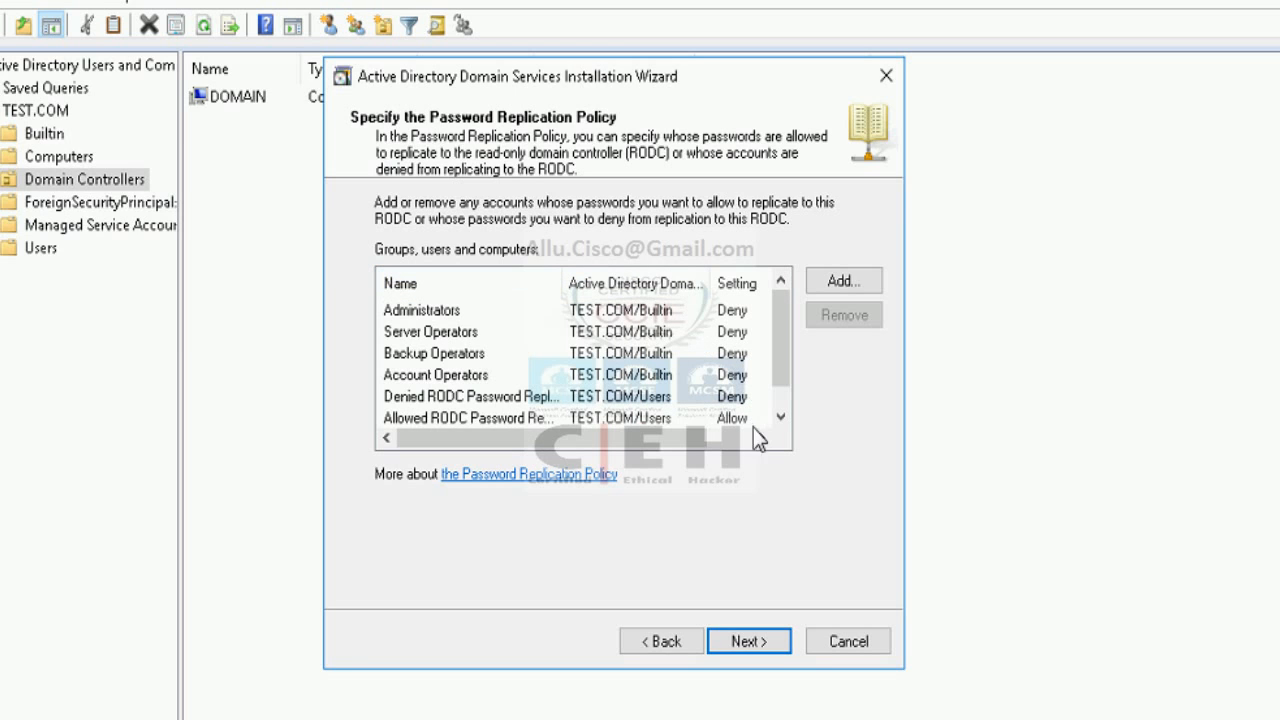
{"action": "left_click_drag", "start_coordinate": [642, 440], "coordinate": [628, 442]}
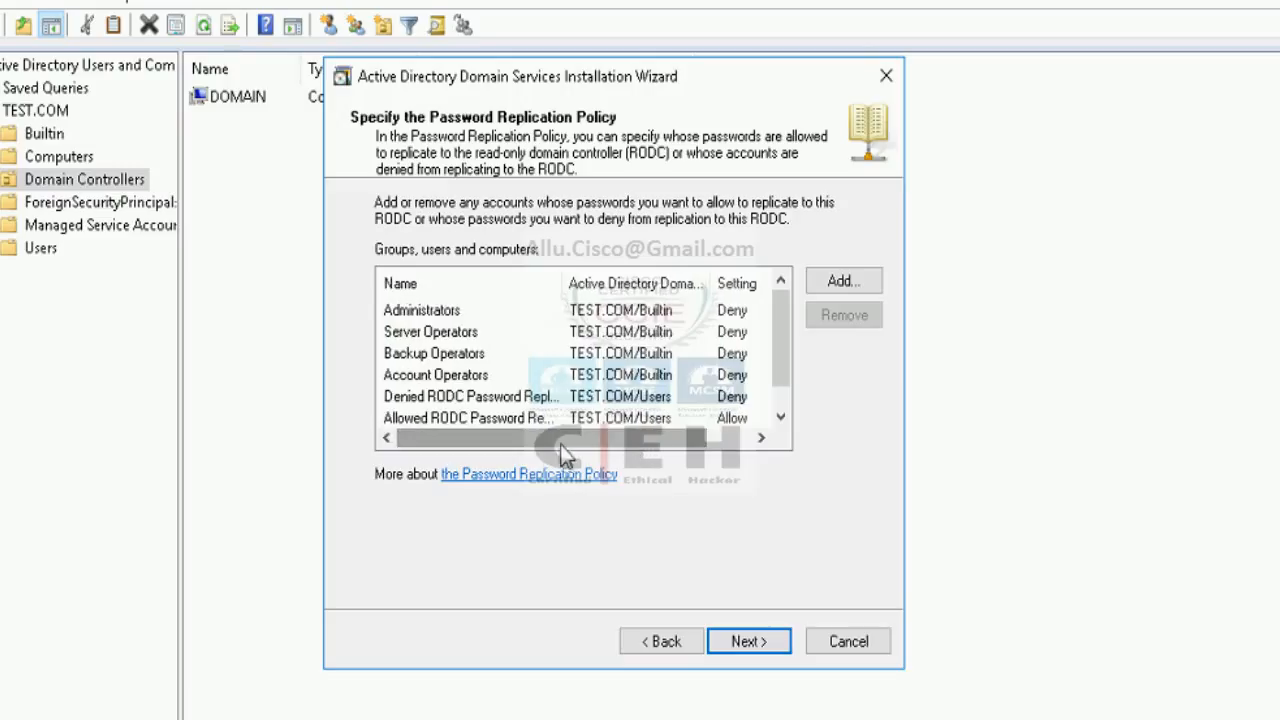
{"action": "left_click", "coordinate": [781, 417]}
{"action": "left_click", "coordinate": [515, 399]}
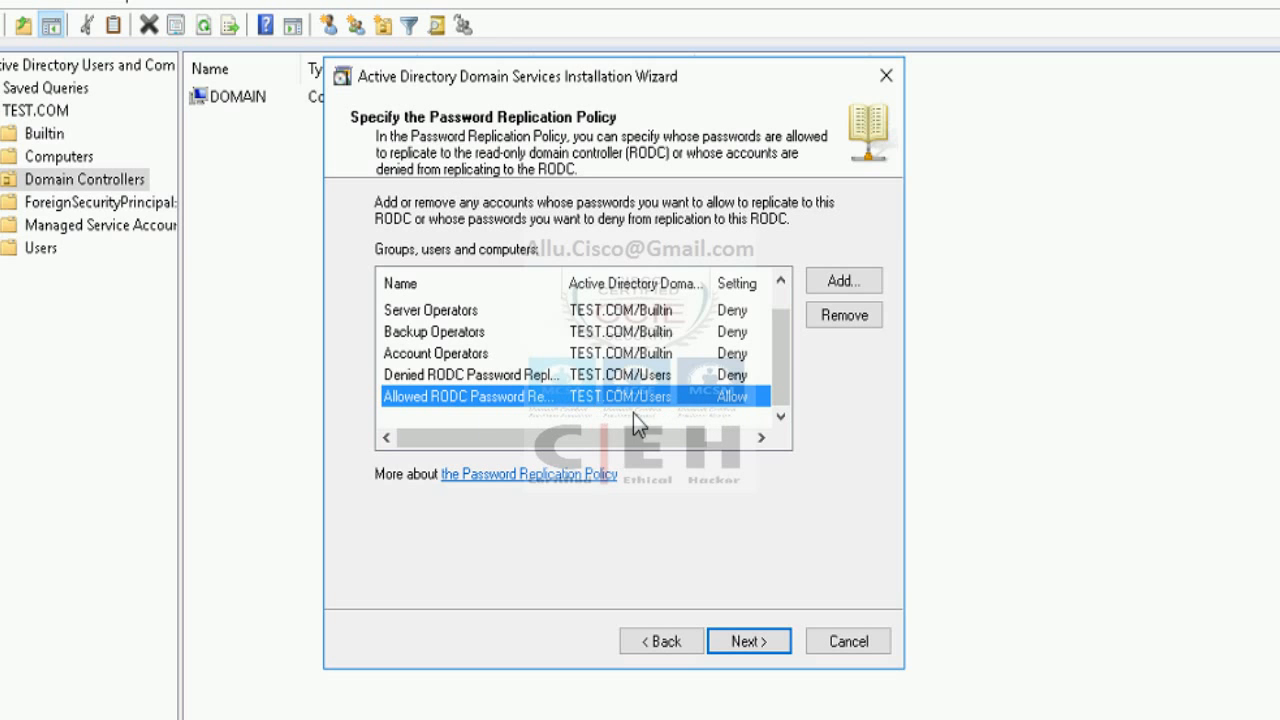
{"action": "left_click", "coordinate": [747, 643]}
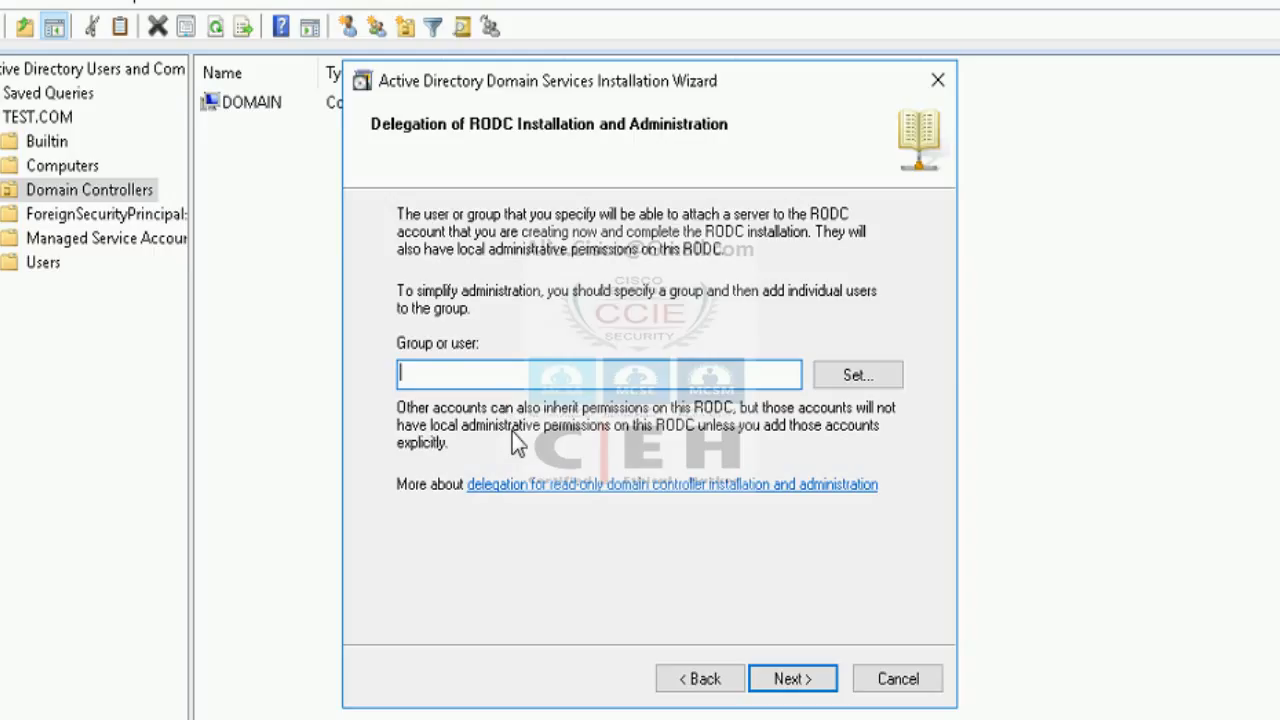
Step: Delegate RODC installation and administration to DUBAIADMIN, accept the summary, and finish creating the RODC account
{"action": "type", "text": "DUBAIADMIN"}
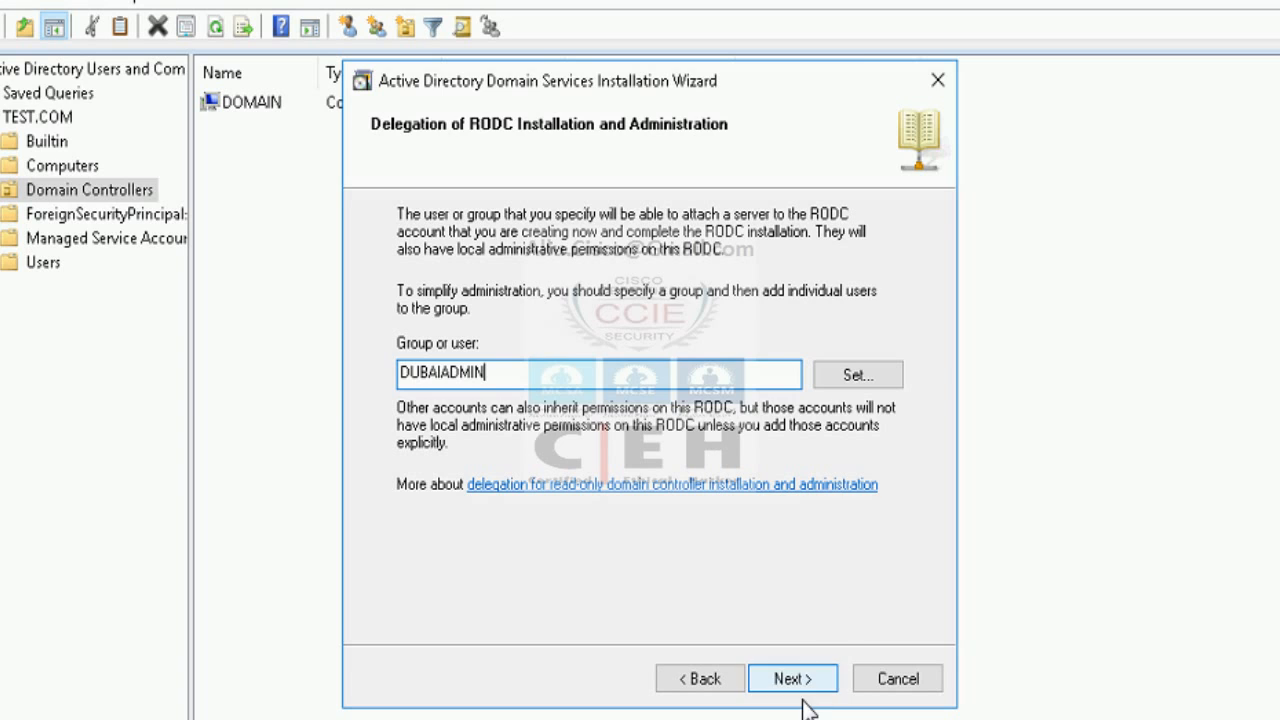
{"action": "left_click", "coordinate": [806, 688]}
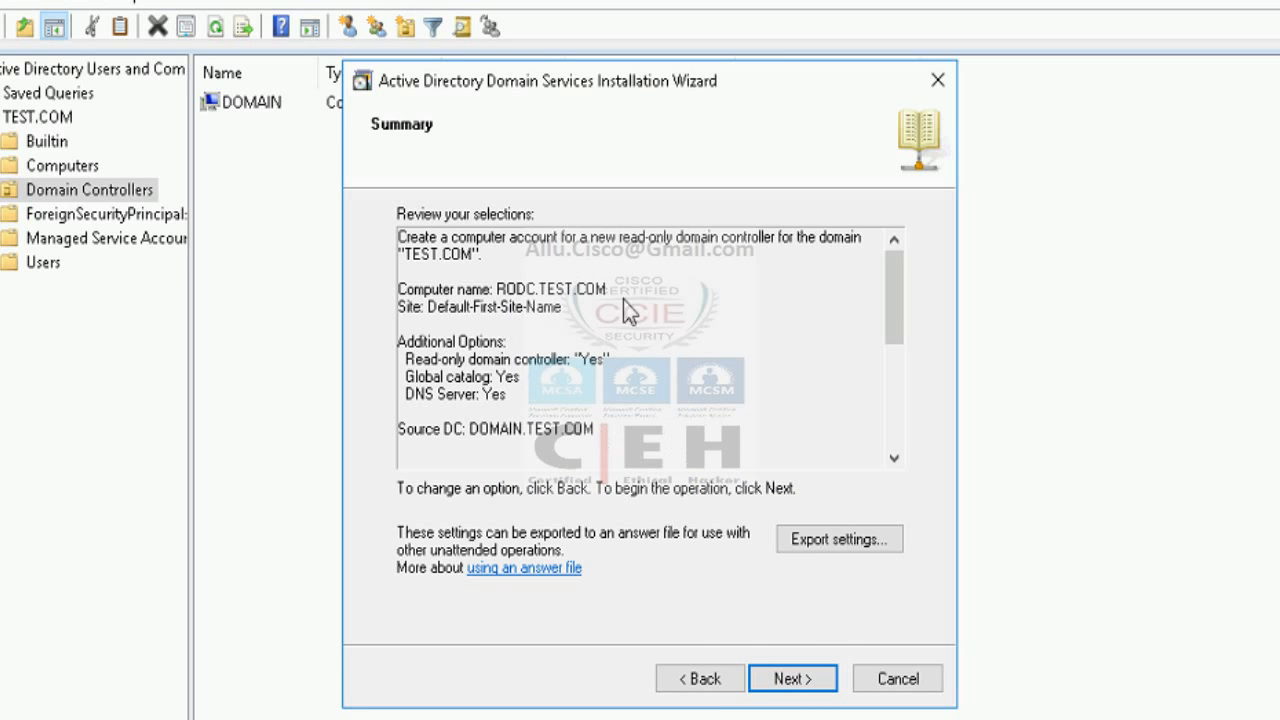
{"action": "left_click", "coordinate": [798, 680]}
{"action": "left_click", "coordinate": [792, 679]}
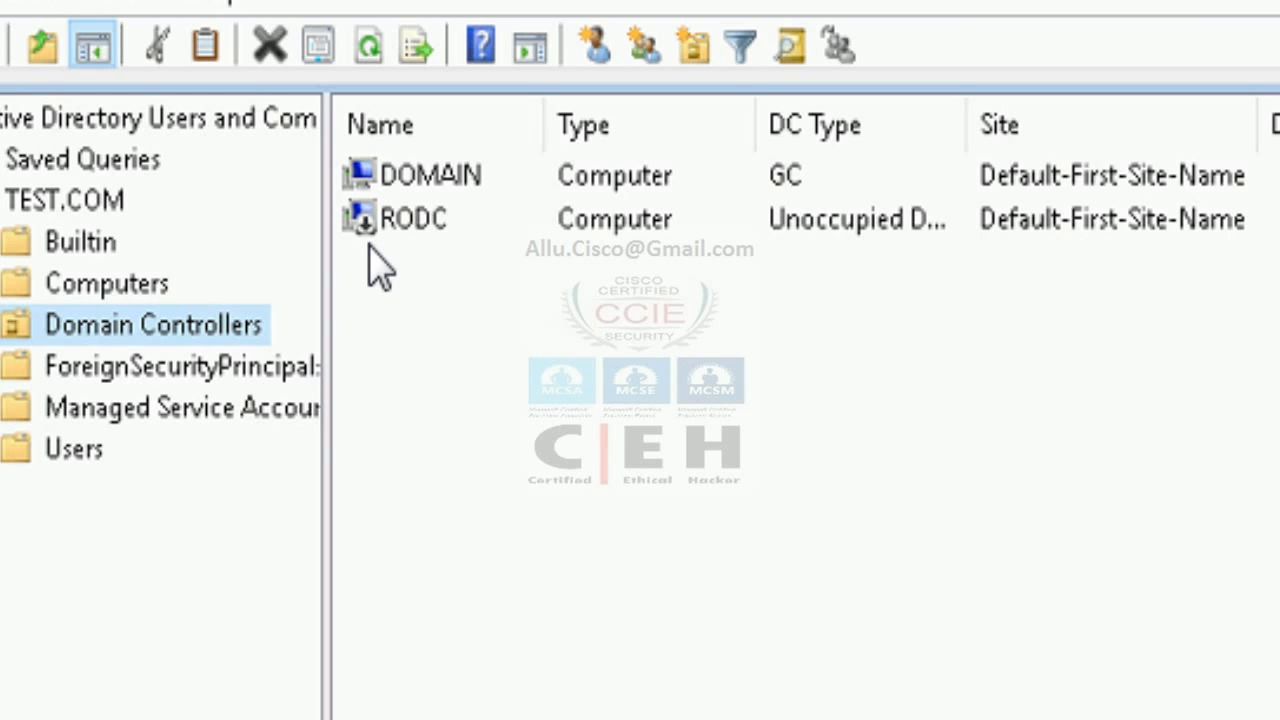
Step: Examine the RODC account's full DC type in Domain Controllers and compare its name with the DUBAI RODC server's computer name
{"action": "left_click_drag", "start_coordinate": [966, 128], "coordinate": [1230, 140]}
{"action": "left_click", "coordinate": [1040, 220]}
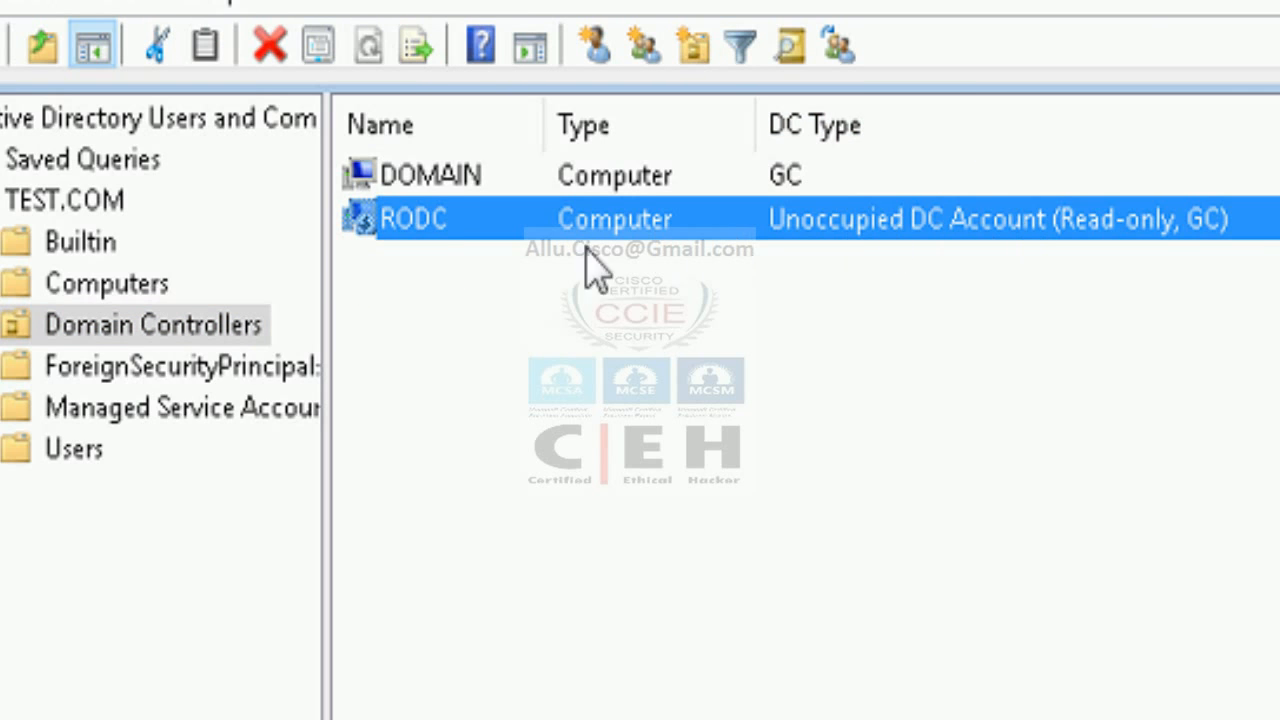
{"action": "left_click", "coordinate": [425, 288]}
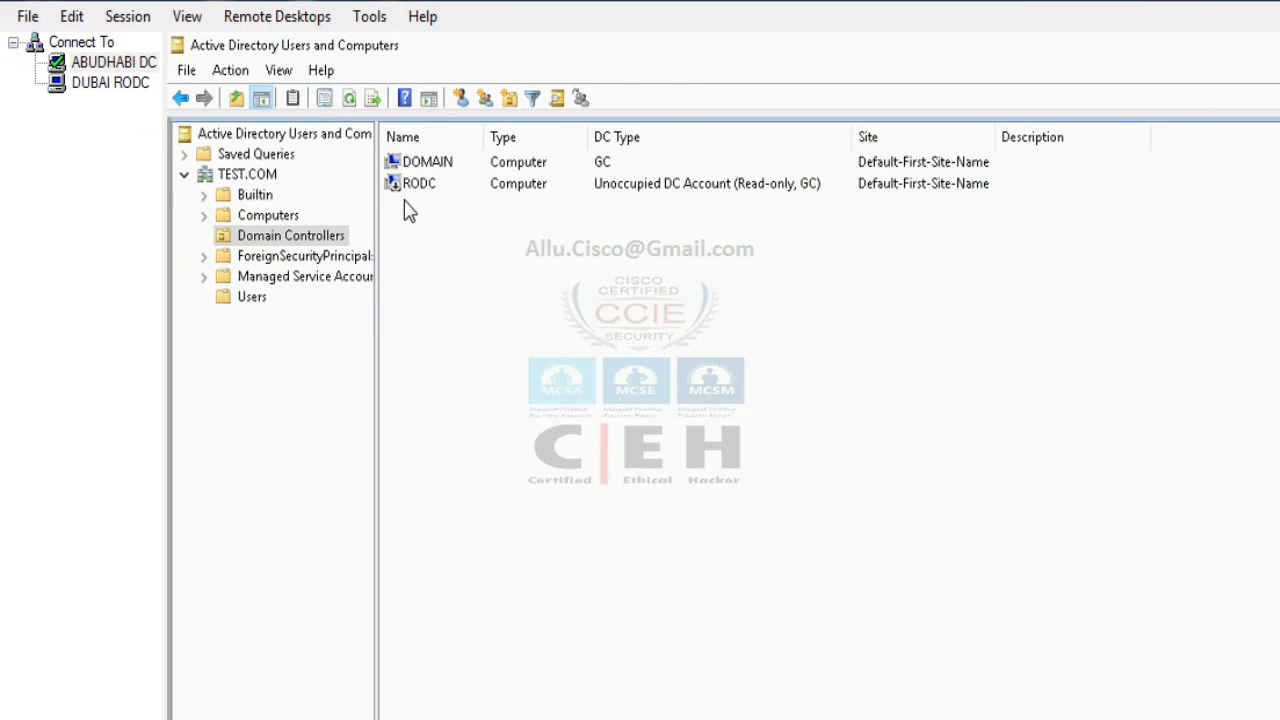
{"action": "left_click", "coordinate": [90, 83]}
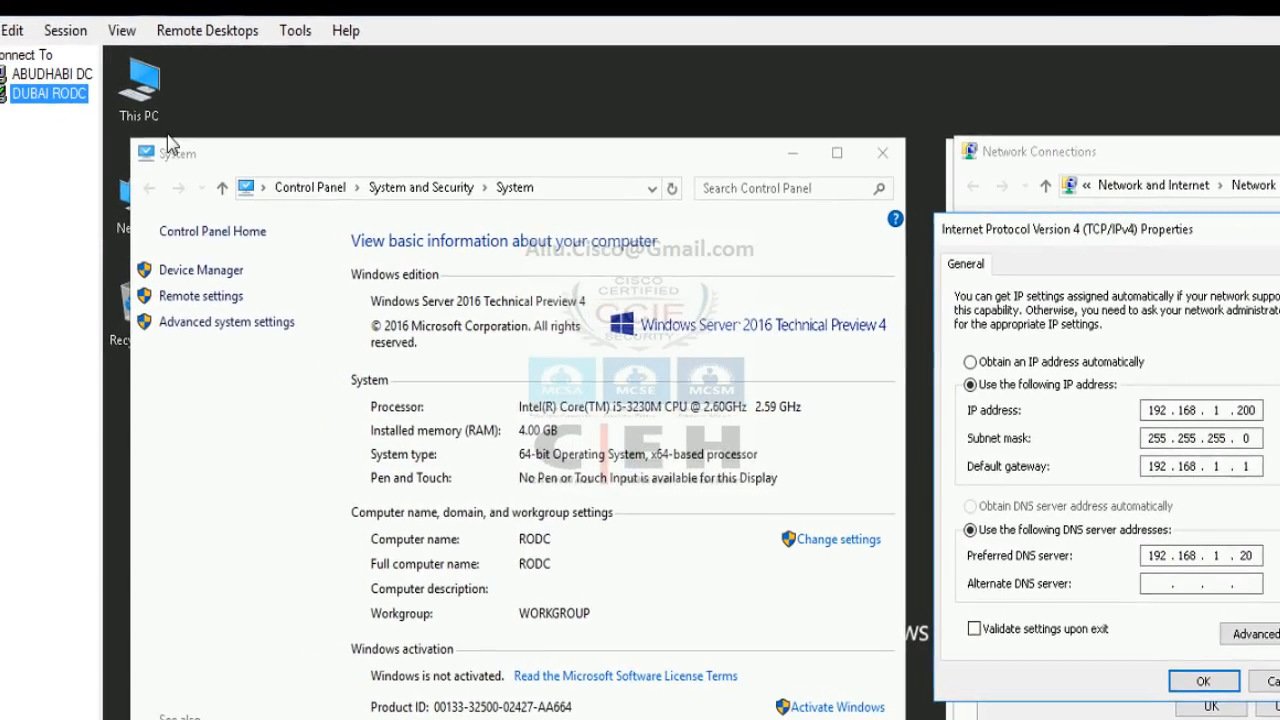
{"action": "left_click", "coordinate": [50, 73]}
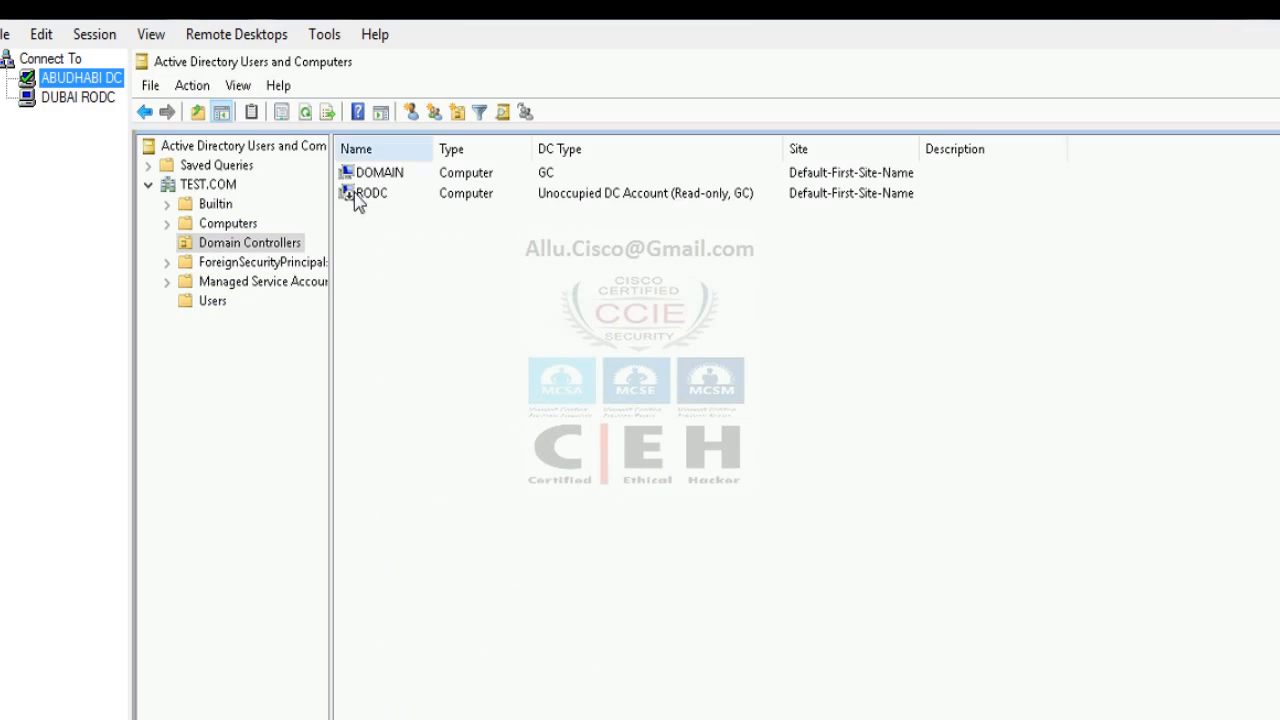
Step: Switch to the DUBAI RODC server, bring up Server Manager maximized, and start adding roles and features
{"action": "left_click", "coordinate": [100, 97]}
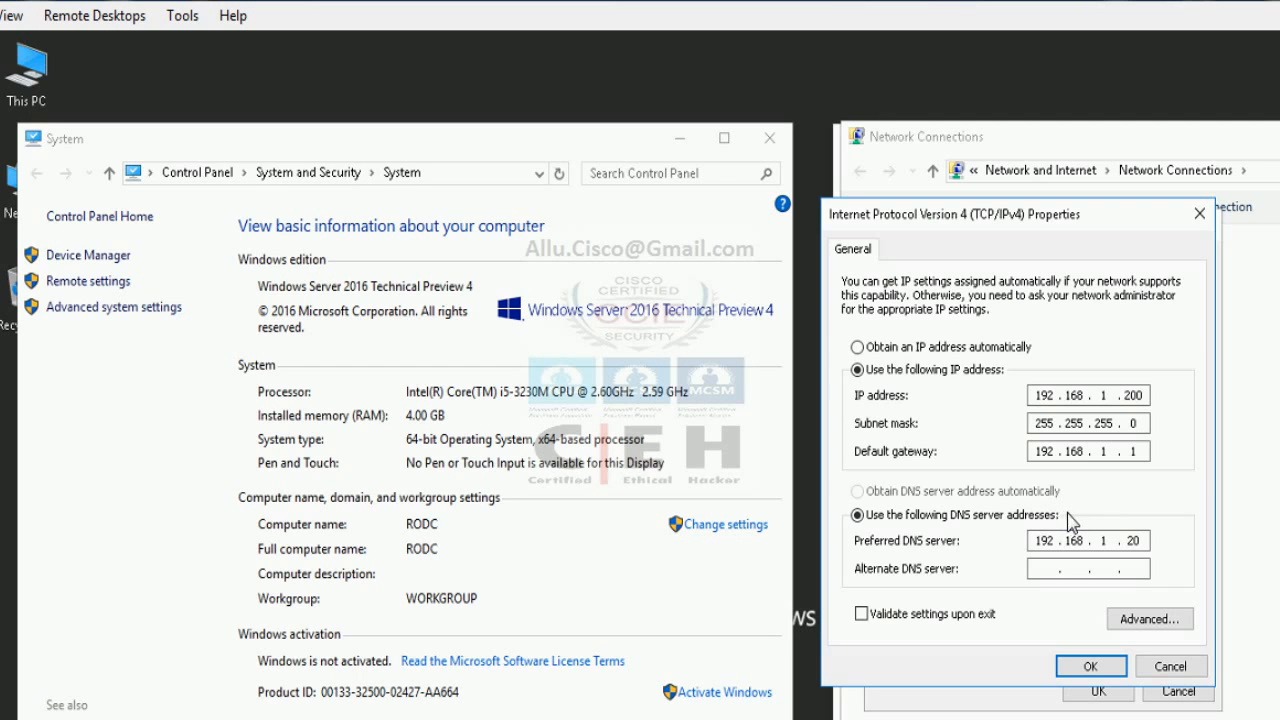
{"action": "key", "text": "alt+Tab"}
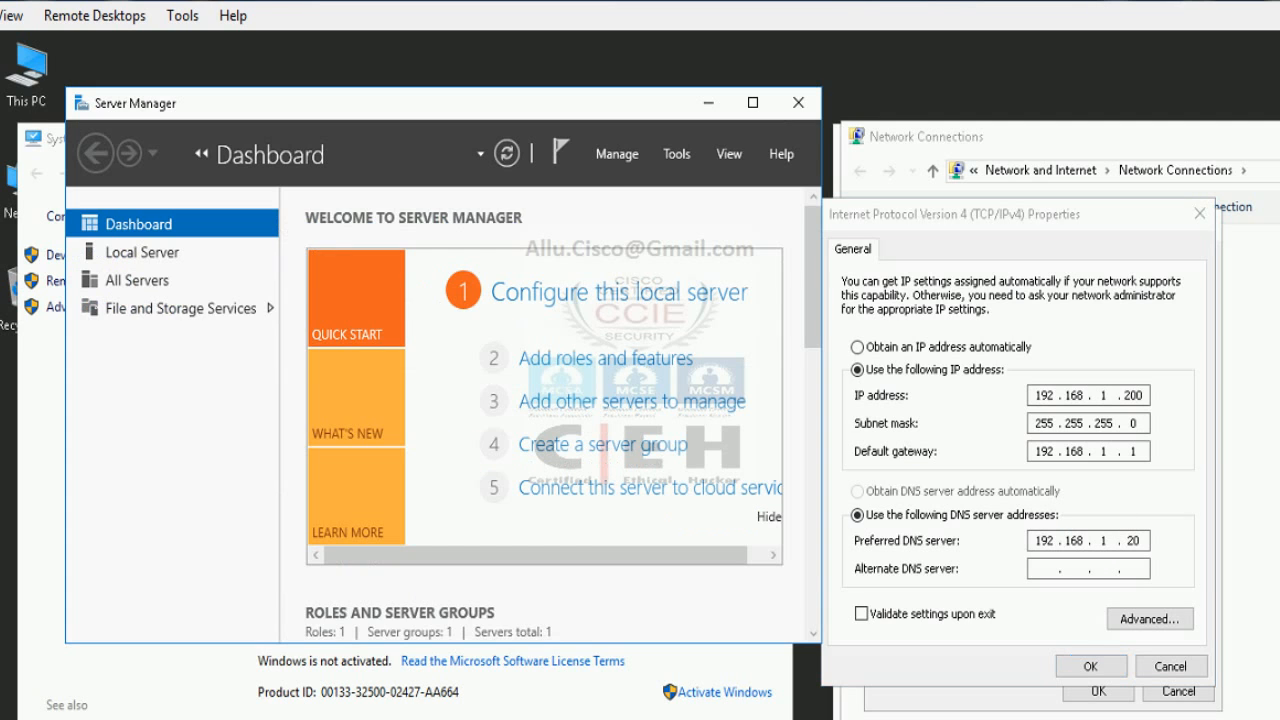
{"action": "left_click", "coordinate": [753, 102]}
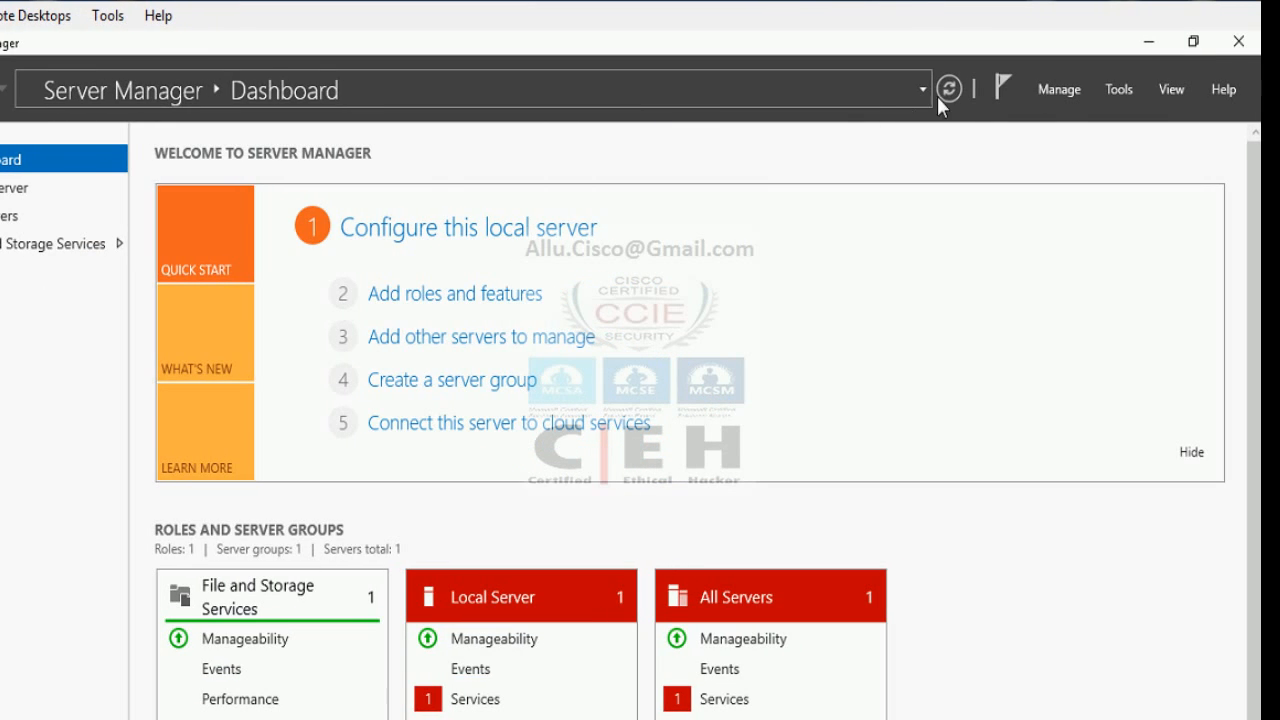
{"action": "left_click", "coordinate": [1065, 92]}
{"action": "left_click", "coordinate": [1087, 124]}
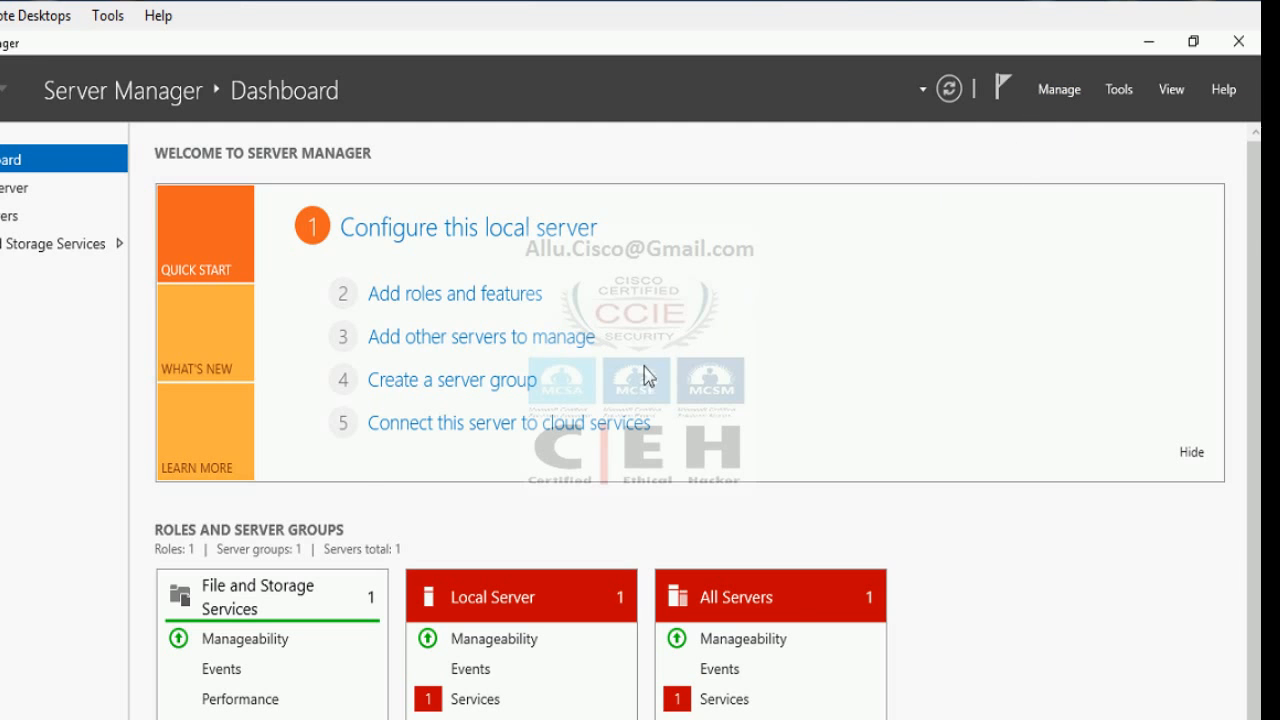
{"action": "left_click_drag", "start_coordinate": [460, 165], "coordinate": [629, 140]}
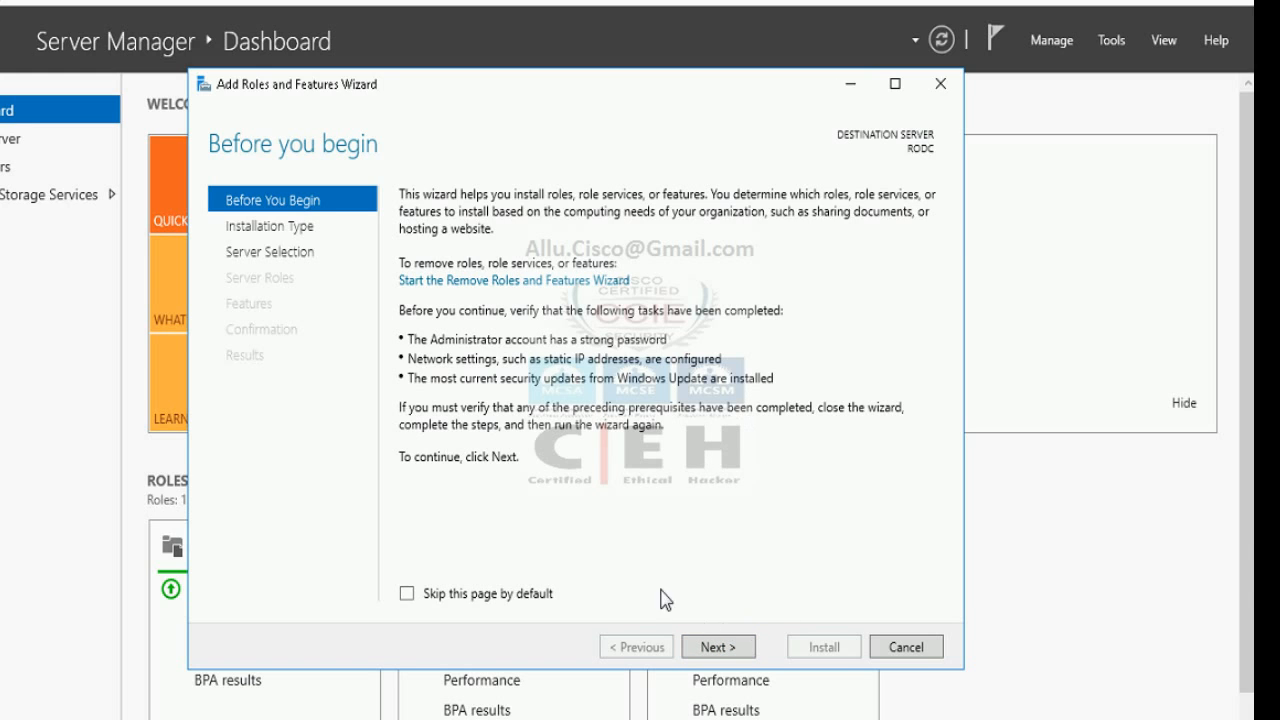
Step: Choose a role-based installation on server RODC and select Active Directory Domain Services with its required features, keeping the other features at default
{"action": "left_click", "coordinate": [718, 647]}
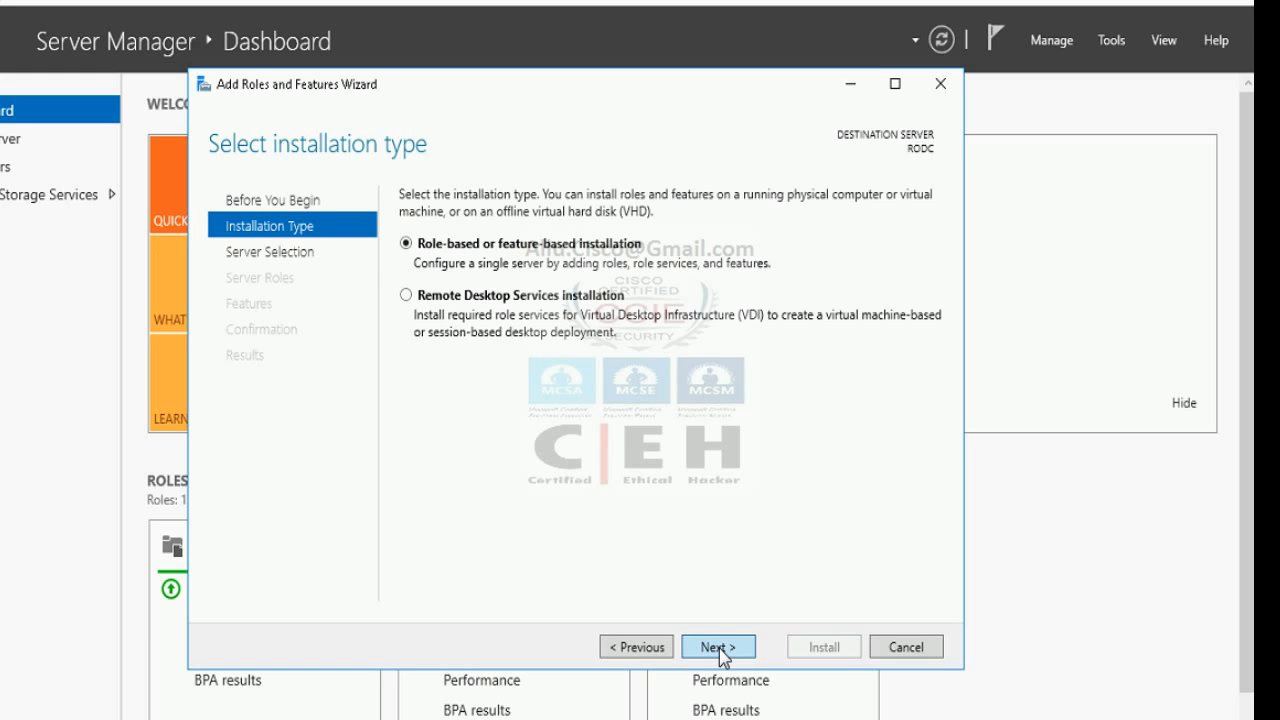
{"action": "left_click", "coordinate": [718, 647]}
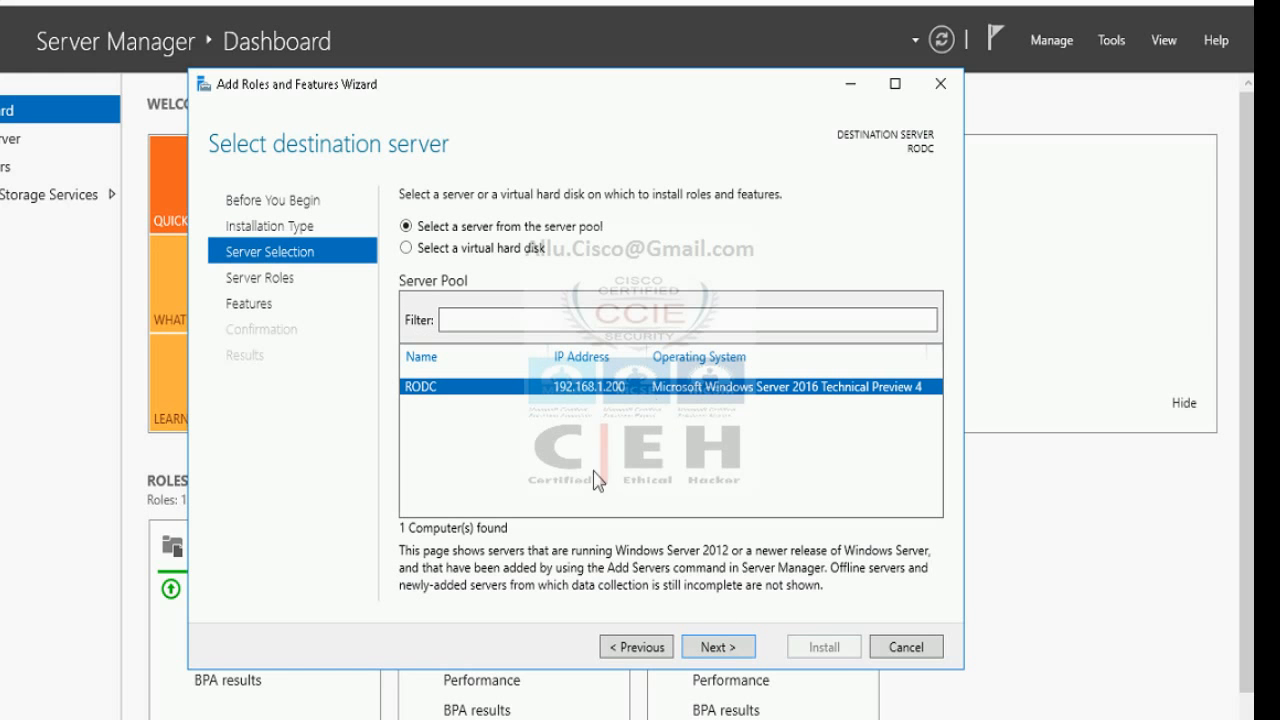
{"action": "left_click", "coordinate": [720, 648]}
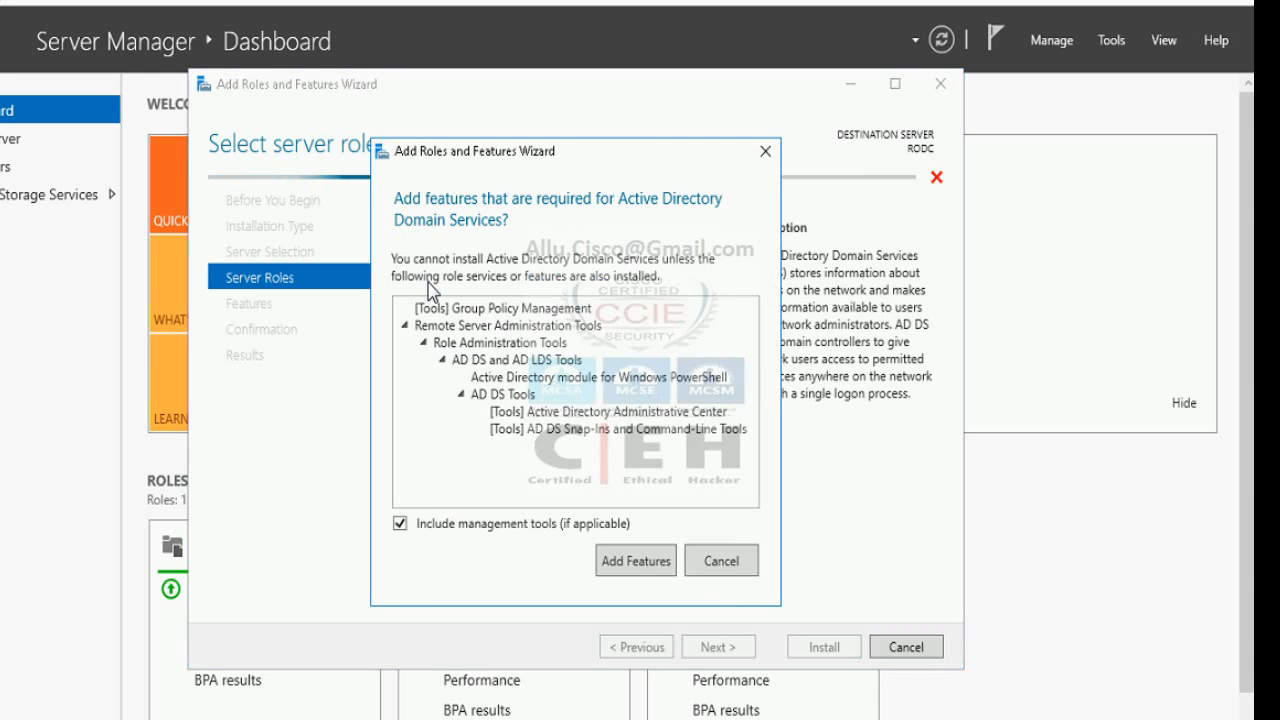
{"action": "left_click", "coordinate": [637, 561]}
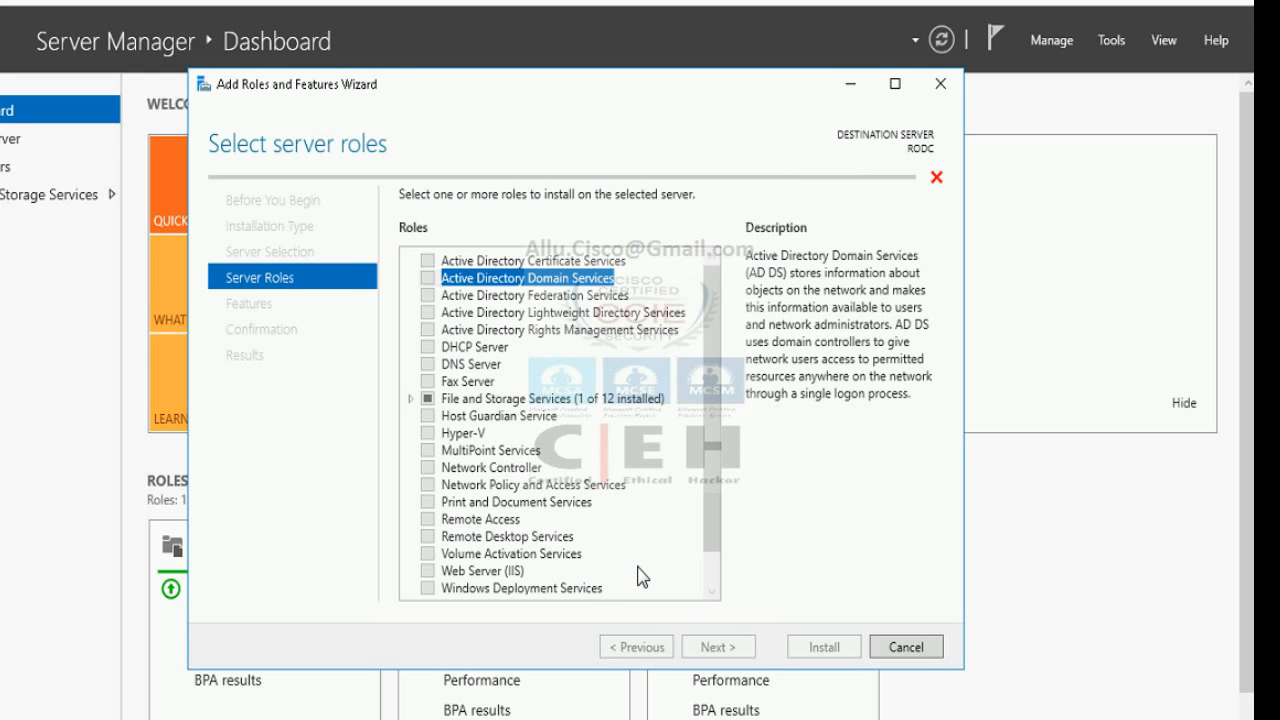
{"action": "left_click", "coordinate": [714, 648]}
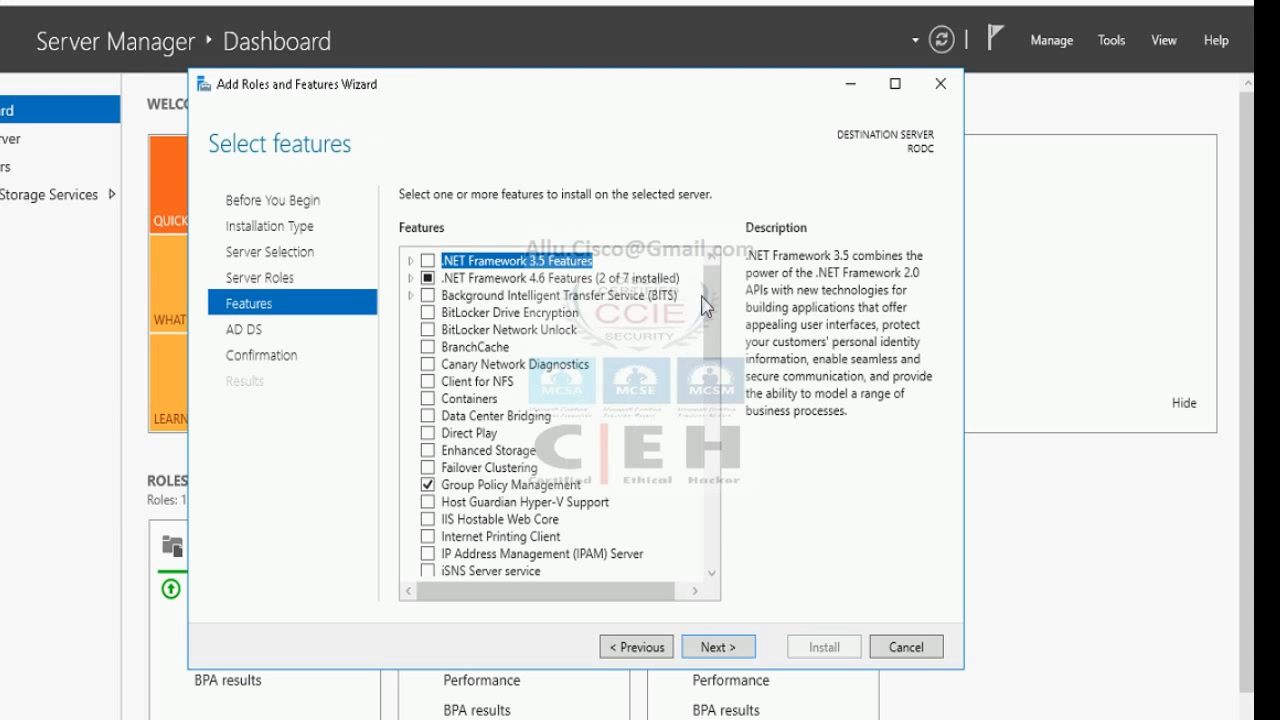
{"action": "left_click_drag", "start_coordinate": [706, 306], "coordinate": [676, 384]}
{"action": "left_click", "coordinate": [718, 647]}
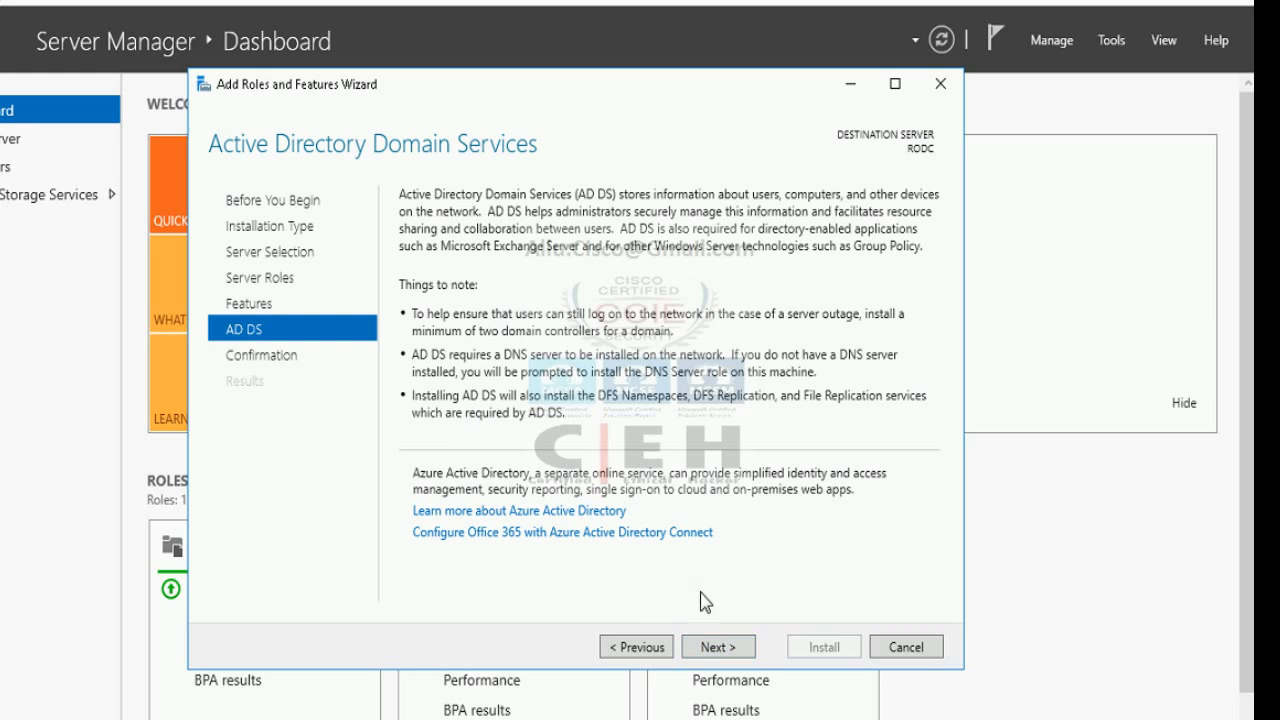
Step: Allow the destination server to restart automatically if required and install the Active Directory Domain Services role
{"action": "left_click", "coordinate": [733, 647]}
{"action": "left_click", "coordinate": [407, 227]}
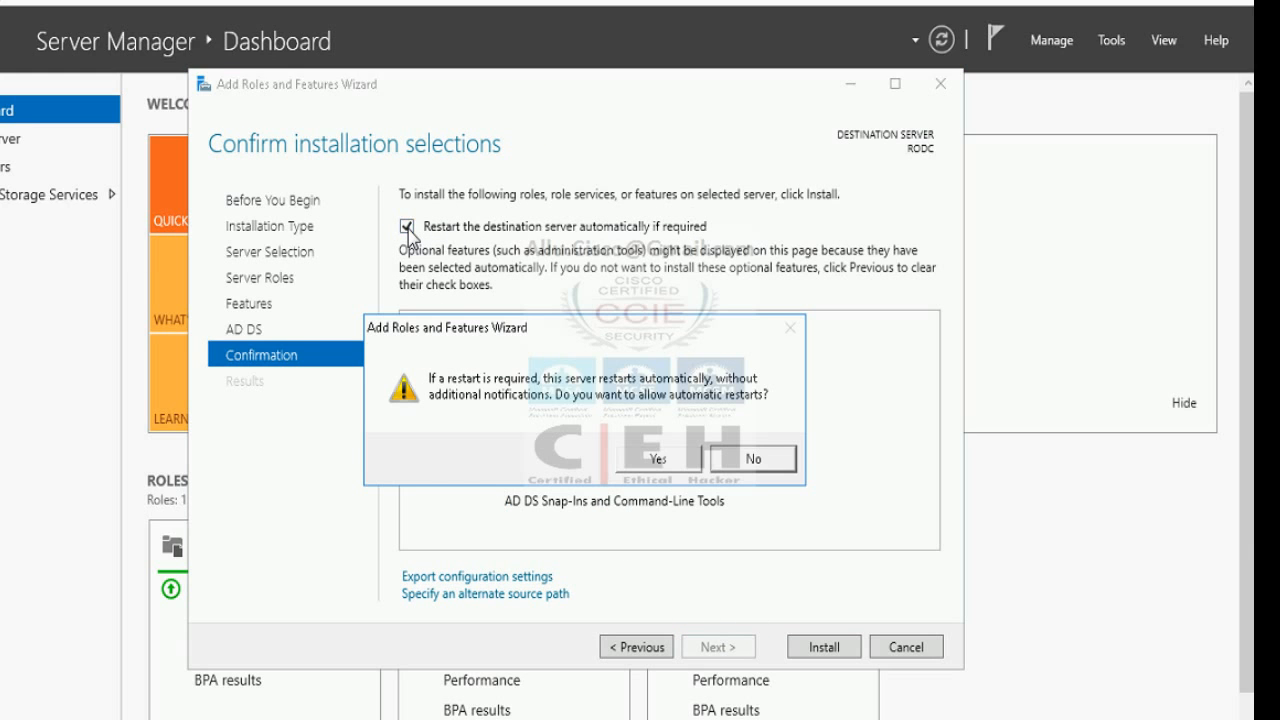
{"action": "left_click_drag", "start_coordinate": [527, 338], "coordinate": [660, 340]}
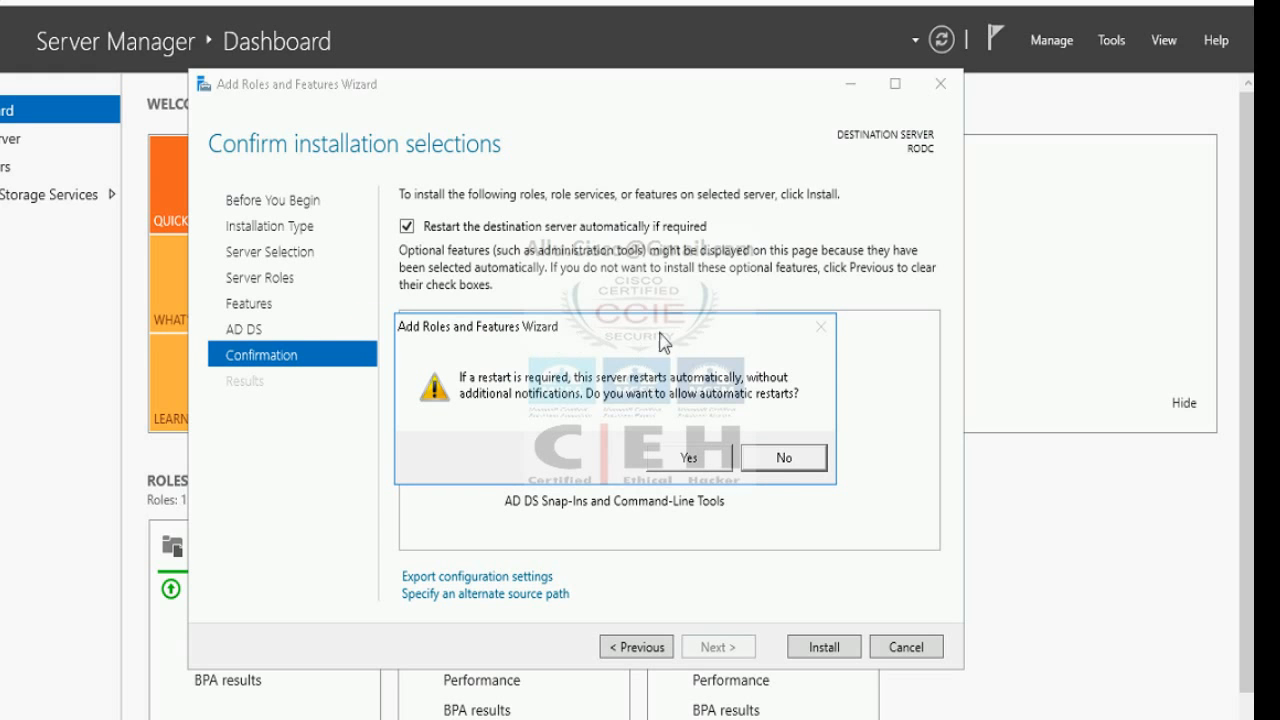
{"action": "left_click", "coordinate": [690, 464]}
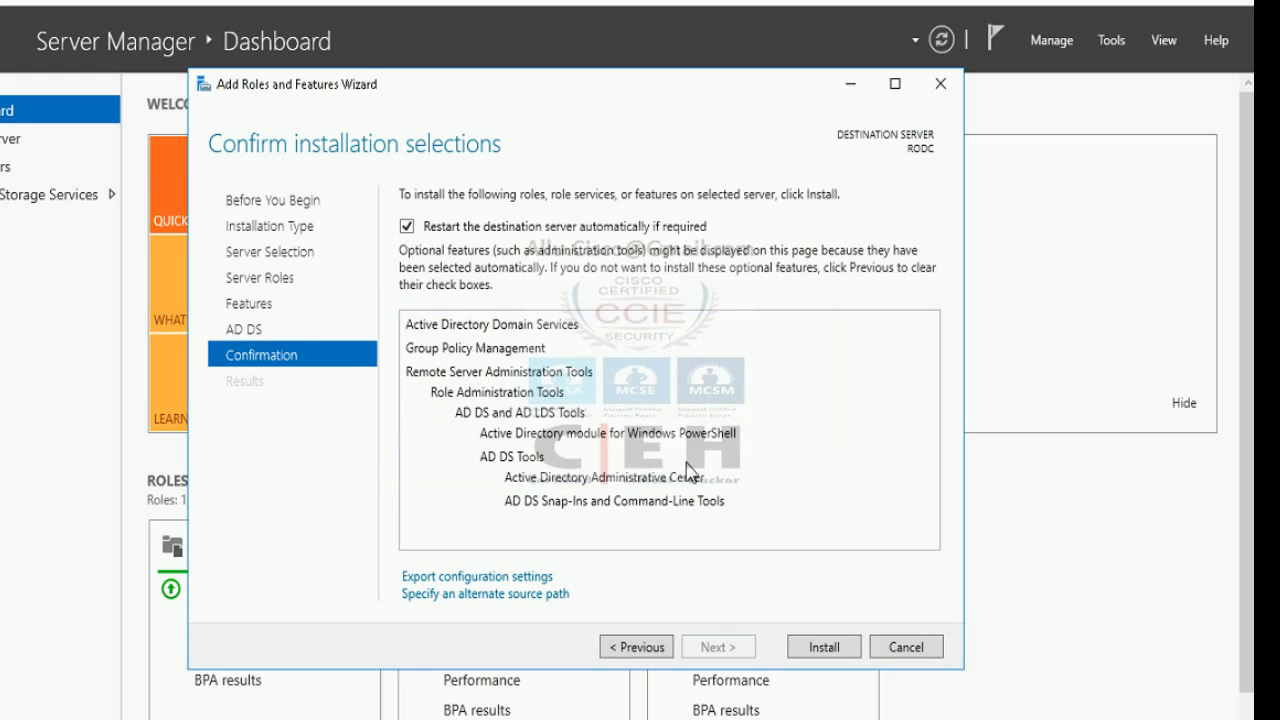
{"action": "left_click", "coordinate": [822, 648]}
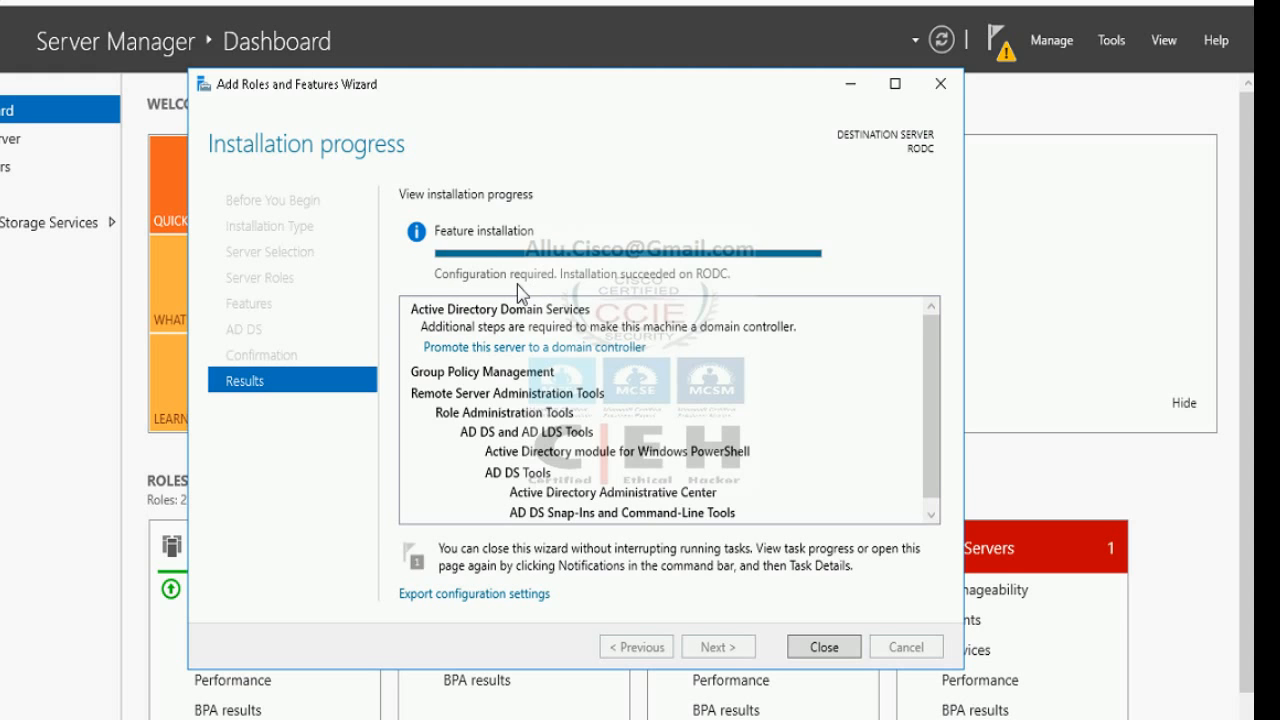
Step: Start promoting the server to a domain controller in the existing TEST domain, supplying test\administrator and the account password as deployment credentials
{"action": "left_click", "coordinate": [508, 347]}
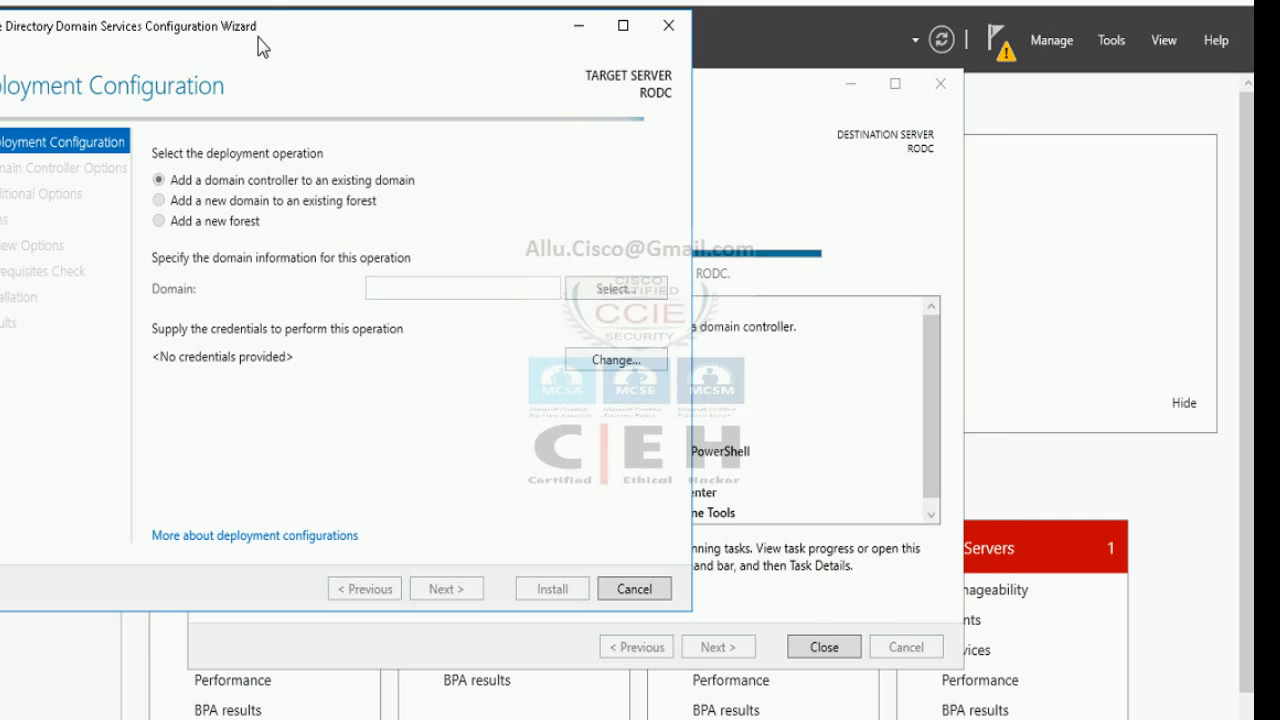
{"action": "left_click_drag", "start_coordinate": [258, 45], "coordinate": [541, 78]}
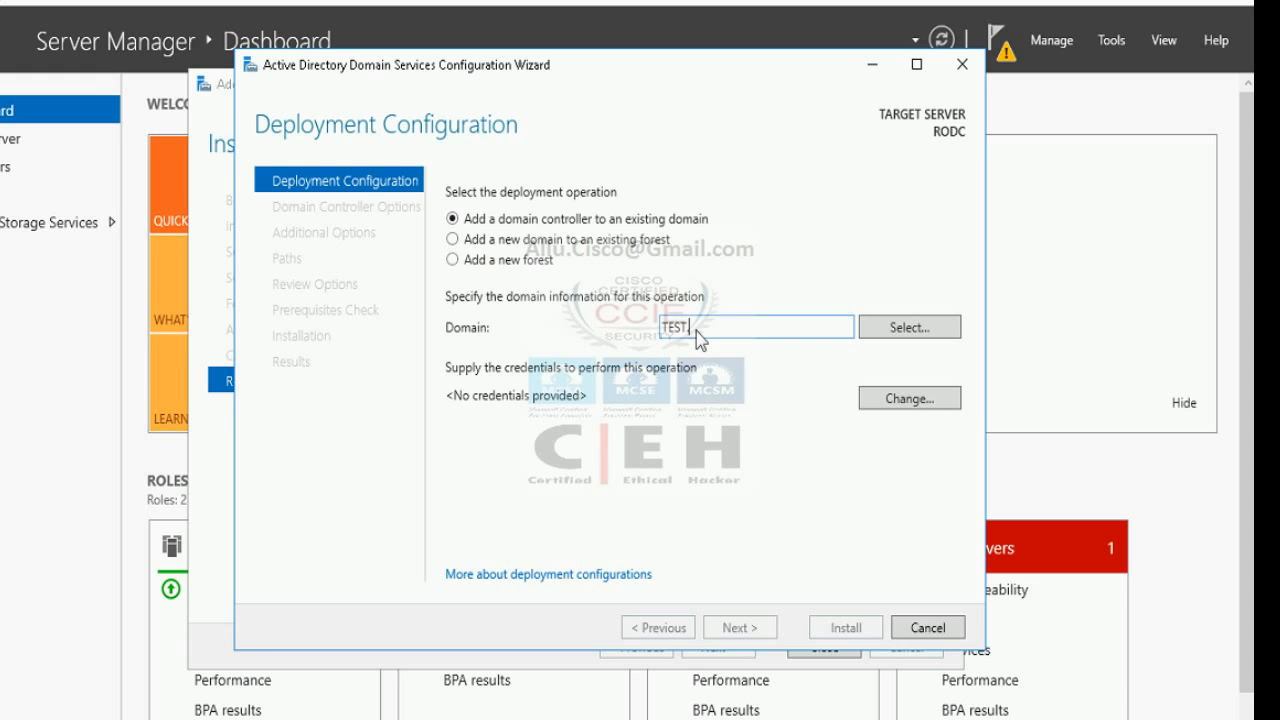
{"action": "left_click", "coordinate": [921, 399]}
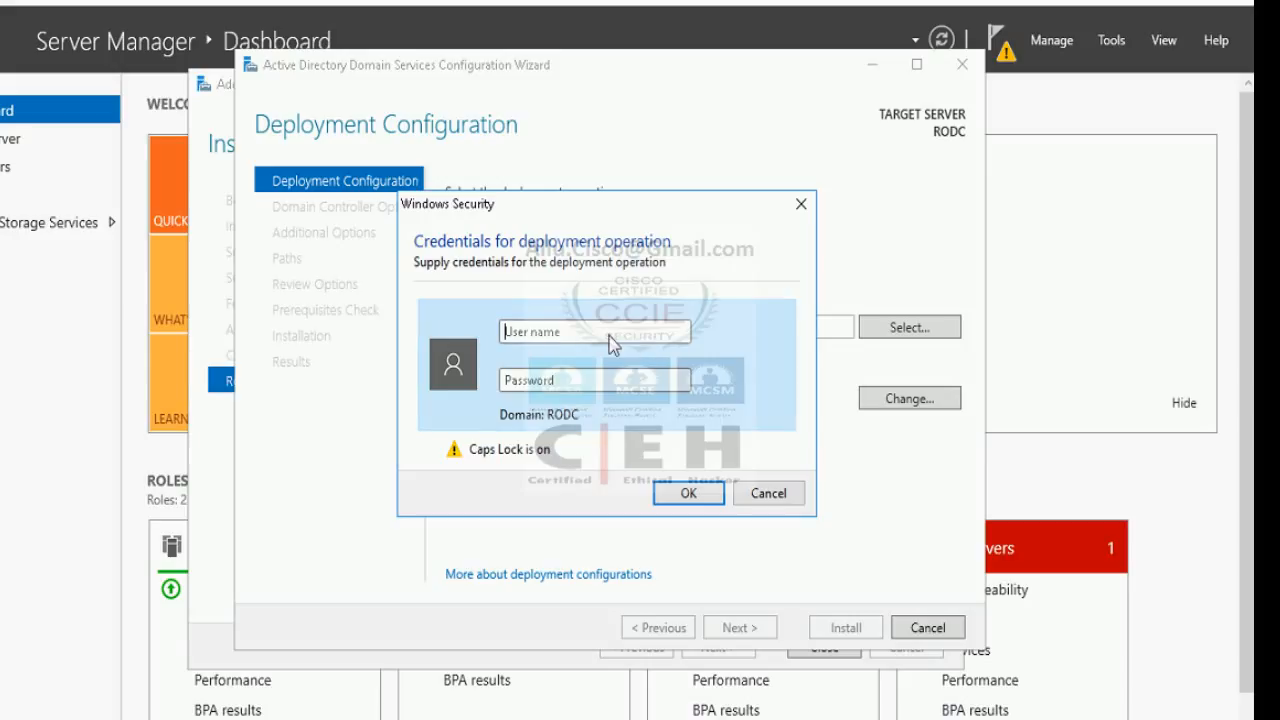
{"action": "key", "text": "Caps_Lock"}
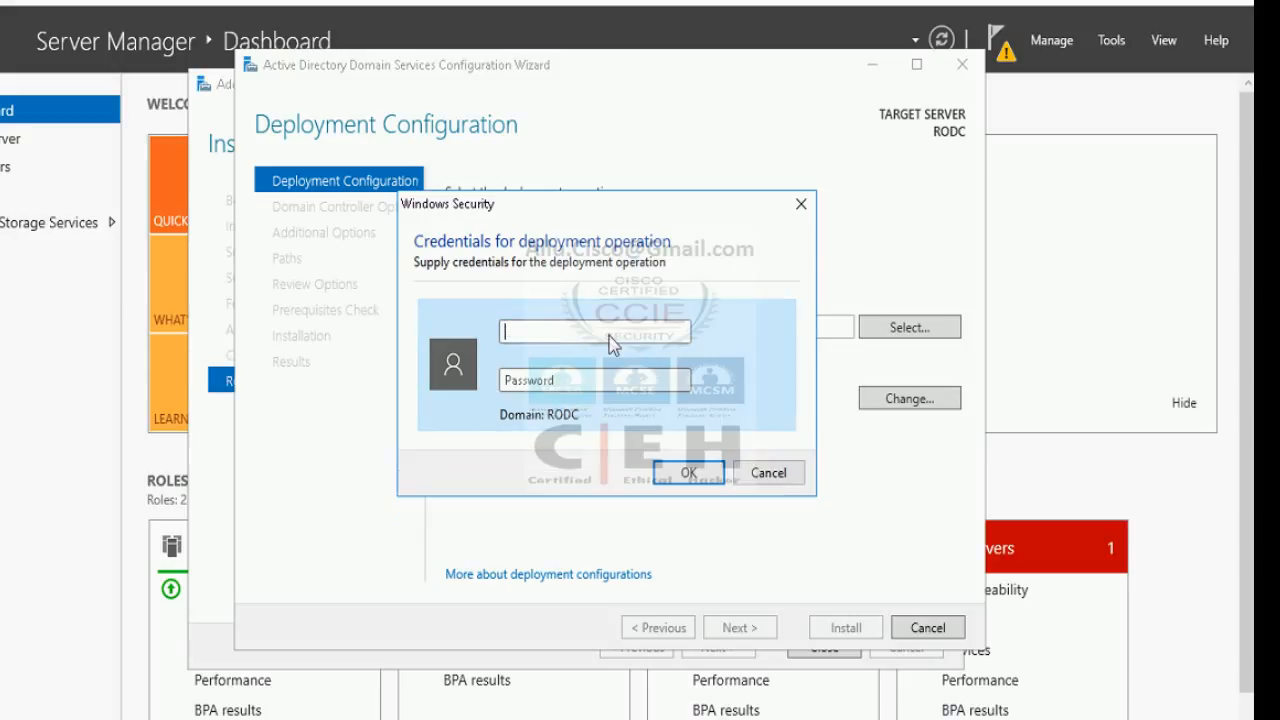
{"action": "type", "text": "test\\administrator"}
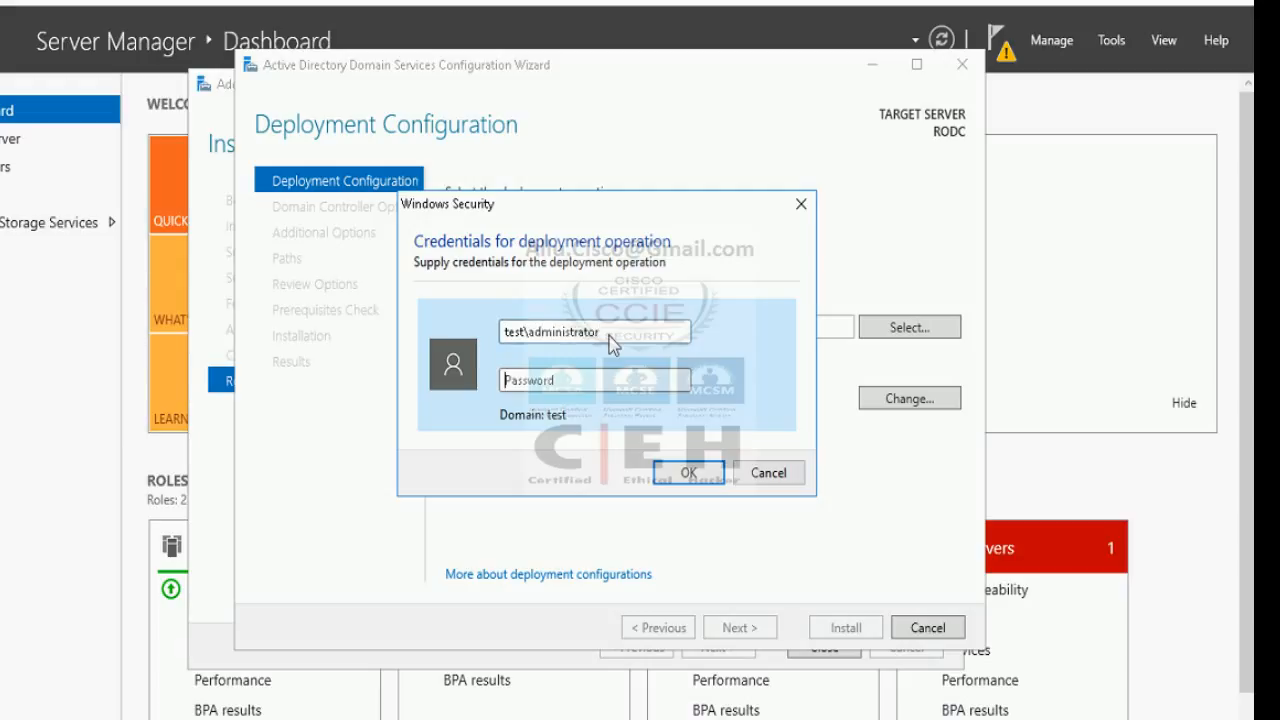
{"action": "type", "text": "P•••••••••"}
{"action": "key", "text": "Return"}
{"action": "left_click", "coordinate": [742, 628]}
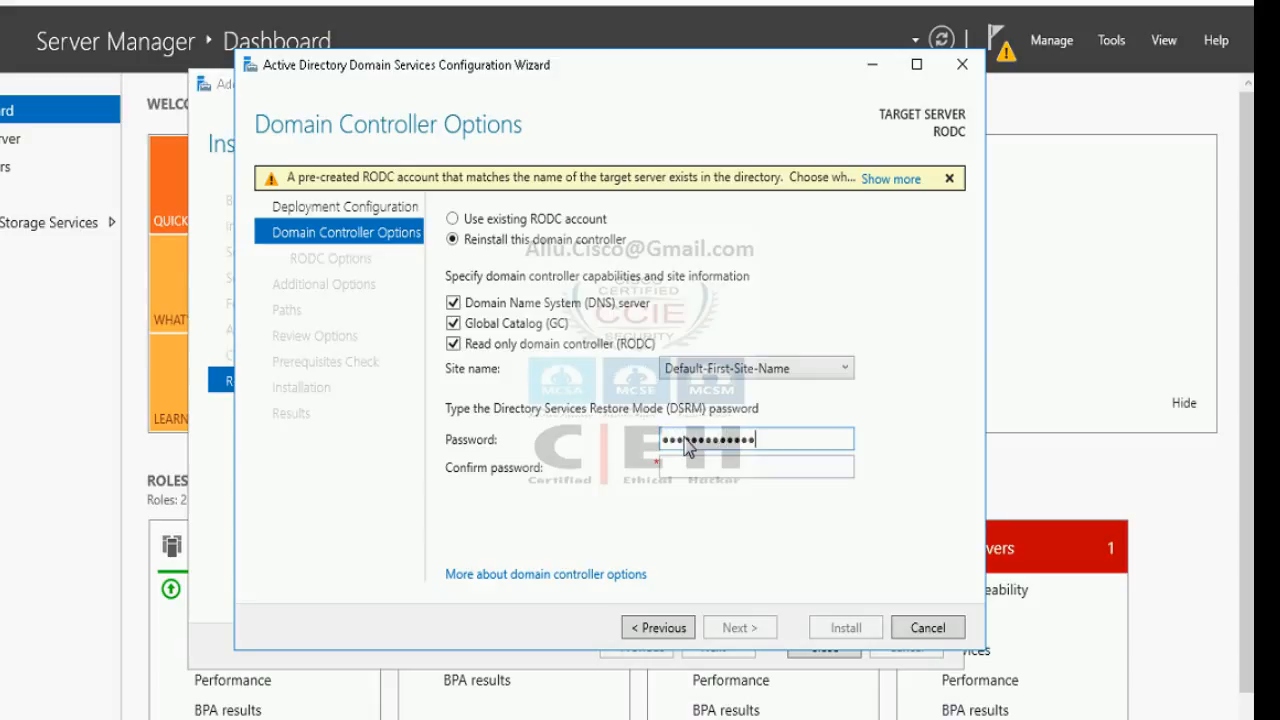
Step: Enter and confirm the Directory Services Restore Mode password, keeping Reinstall this domain controller with DNS, Global Catalog and RODC enabled
{"action": "key", "text": "Tab"}
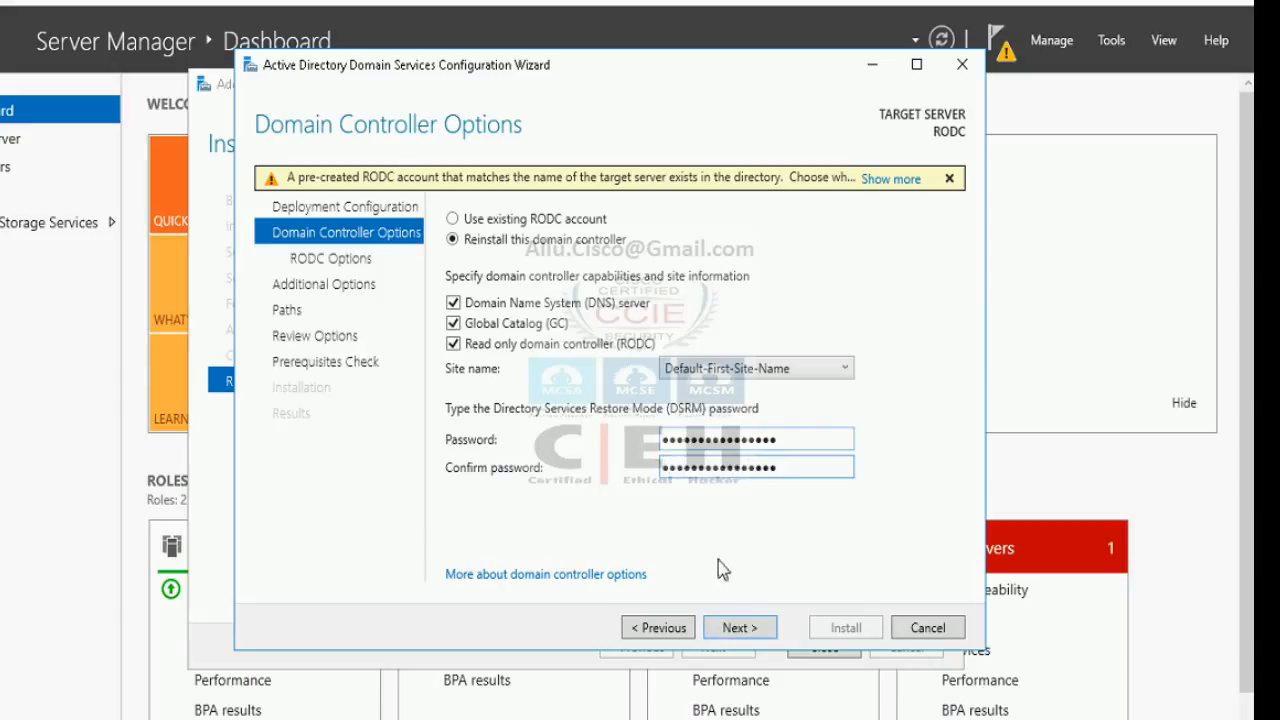
{"action": "left_click", "coordinate": [735, 628]}
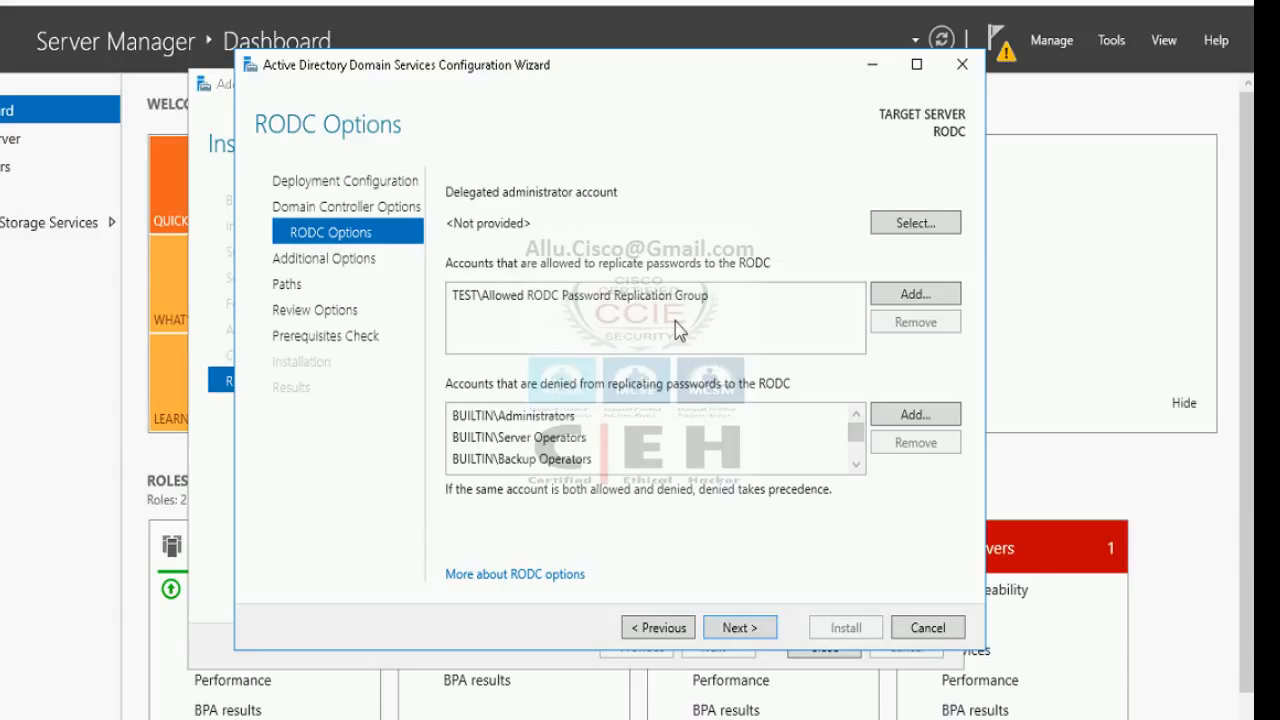
Step: Review the accounts allowed and denied password replication to the RODC and accept the default RODC options
{"action": "left_click", "coordinate": [856, 464]}
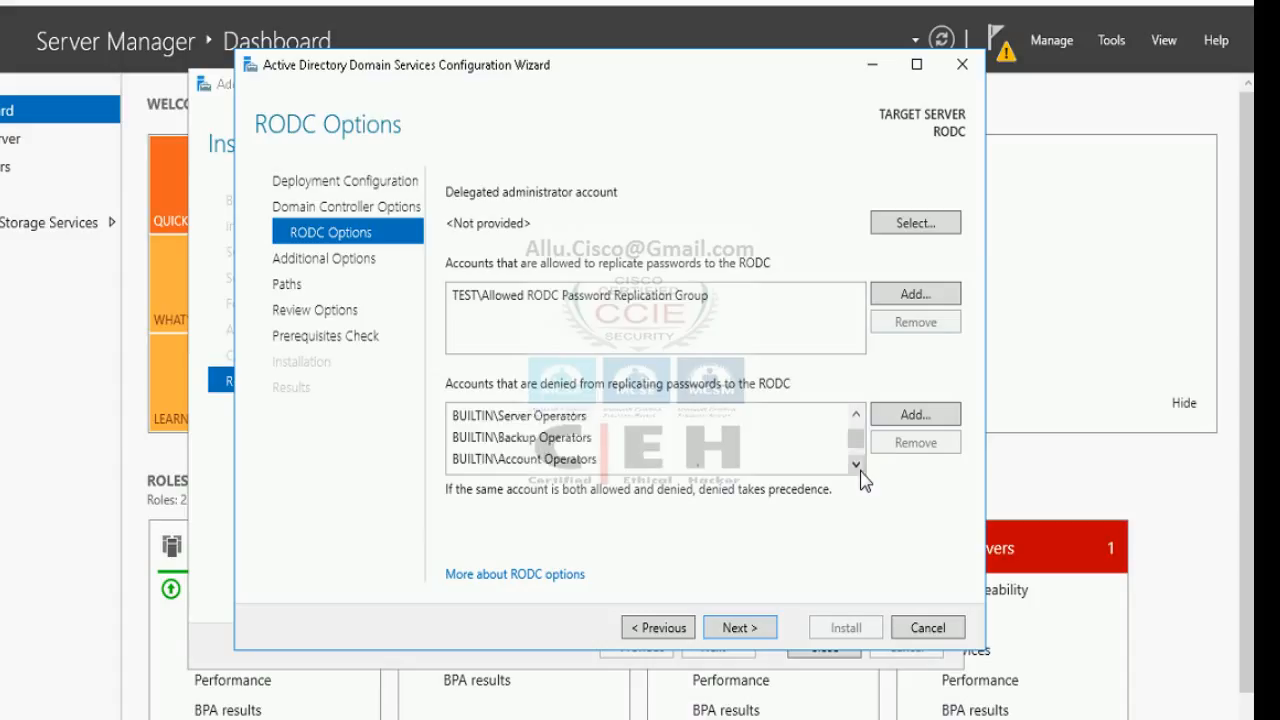
{"action": "left_click", "coordinate": [856, 464]}
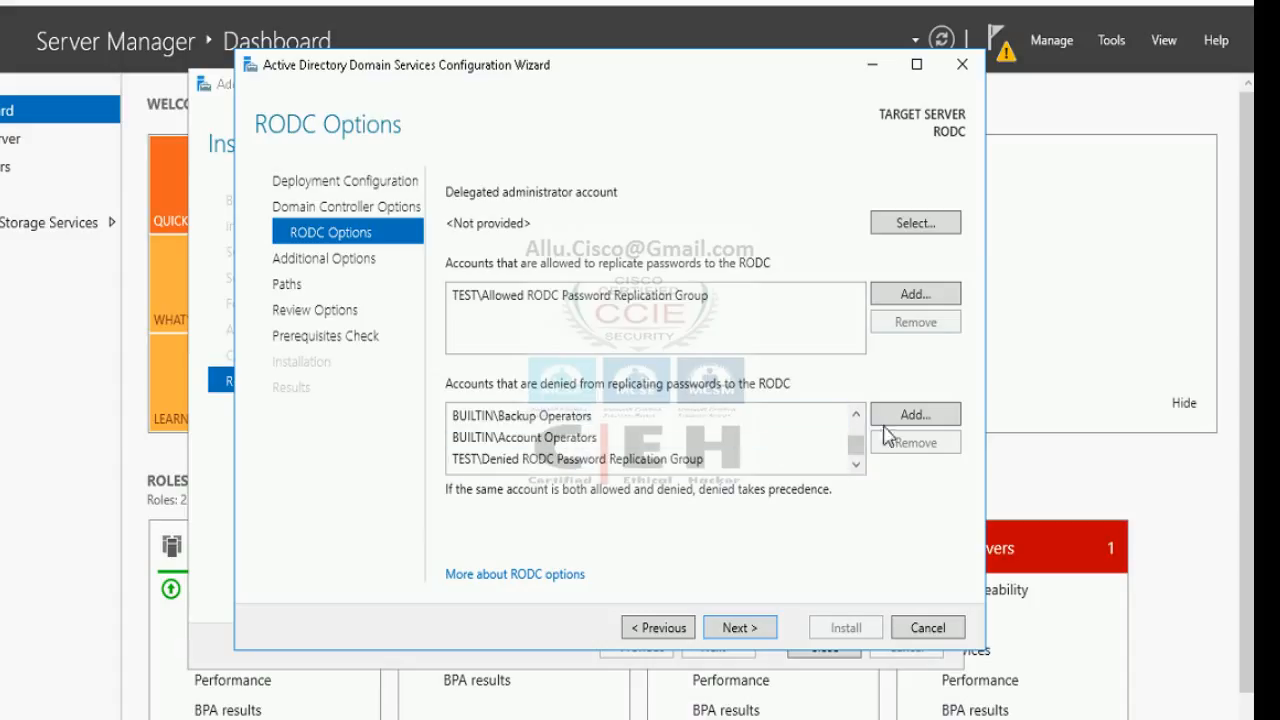
{"action": "left_click", "coordinate": [856, 415]}
{"action": "left_click", "coordinate": [856, 415]}
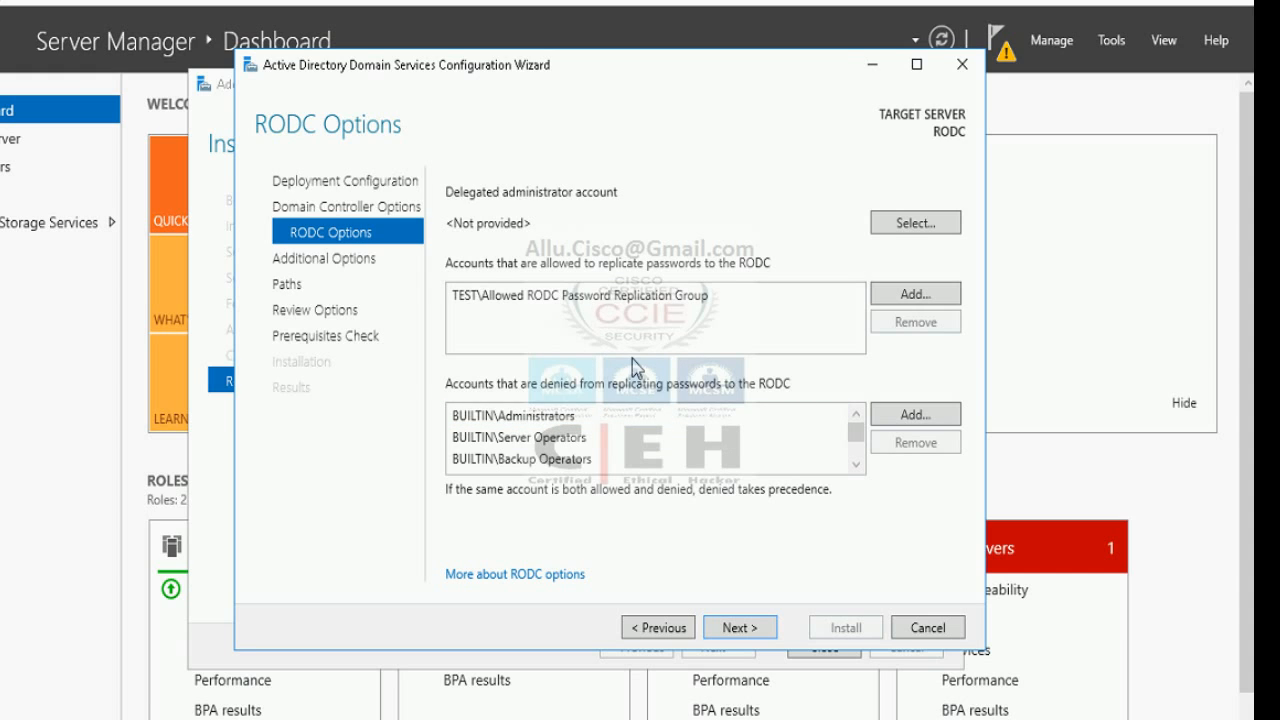
{"action": "left_click", "coordinate": [650, 298]}
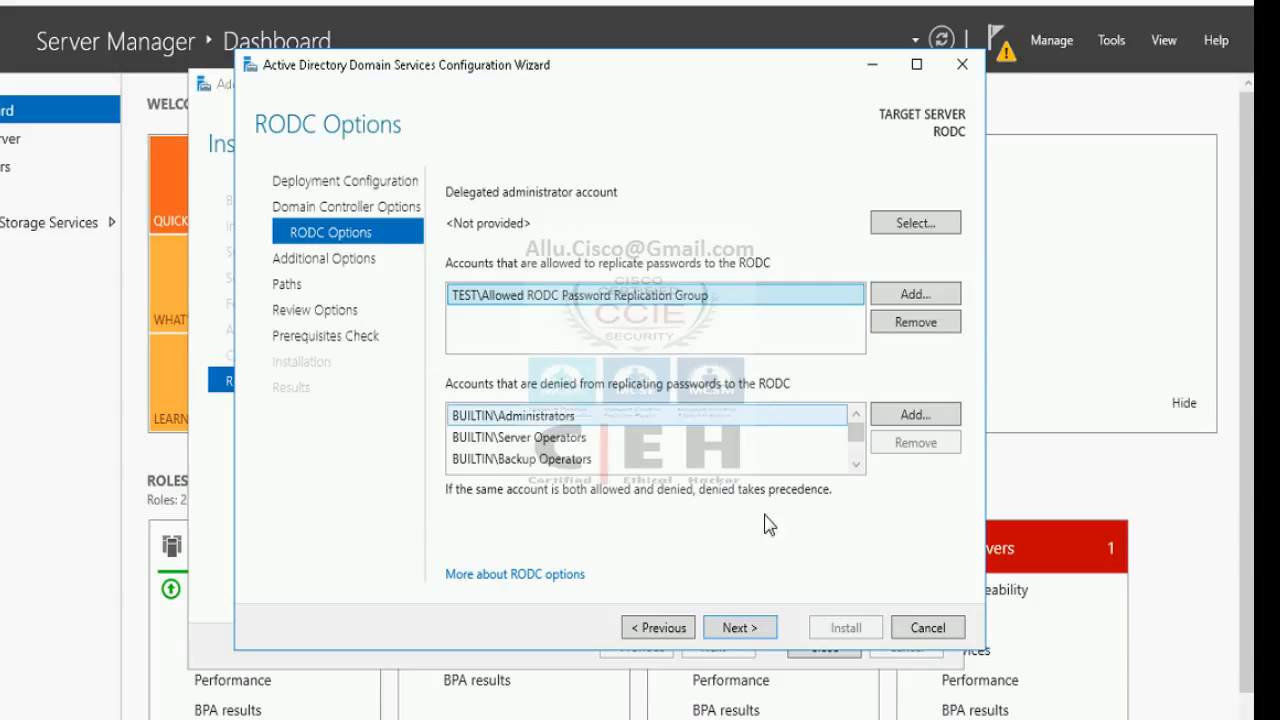
{"action": "left_click", "coordinate": [748, 632]}
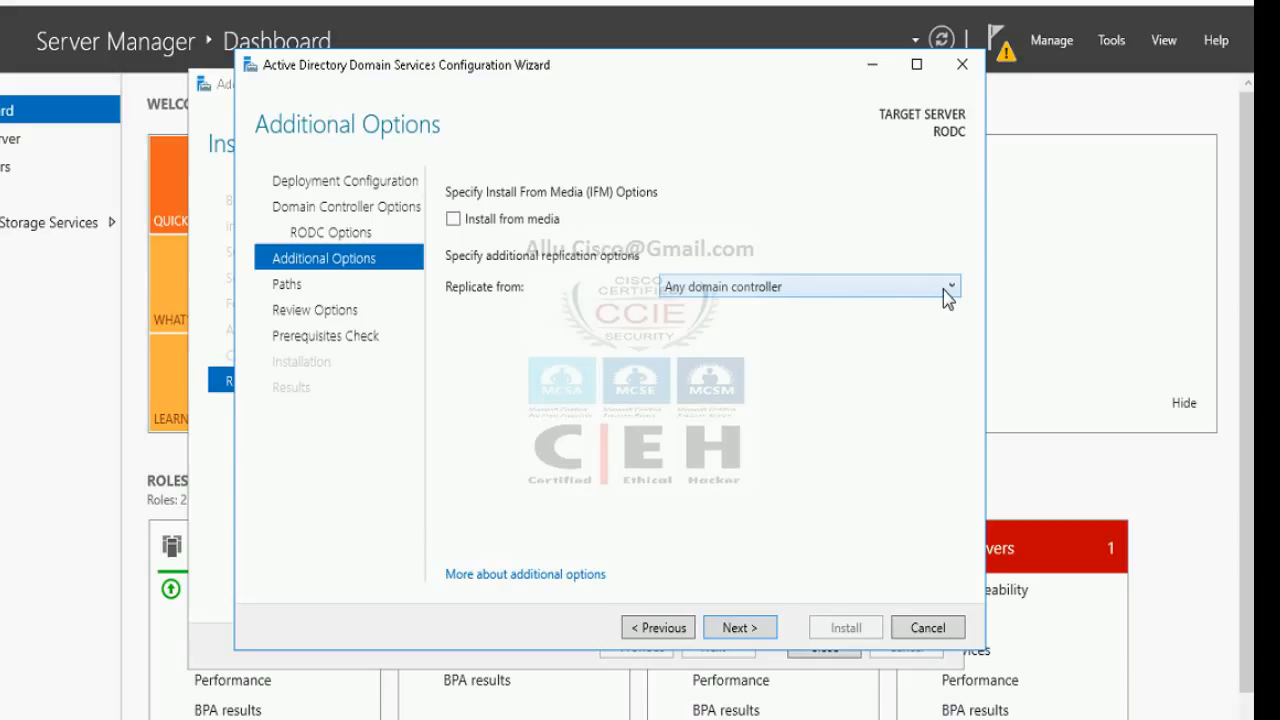
Step: Keep replication from any domain controller and the default database, log and SYSVOL folders, then install the domain controller
{"action": "left_click", "coordinate": [877, 289]}
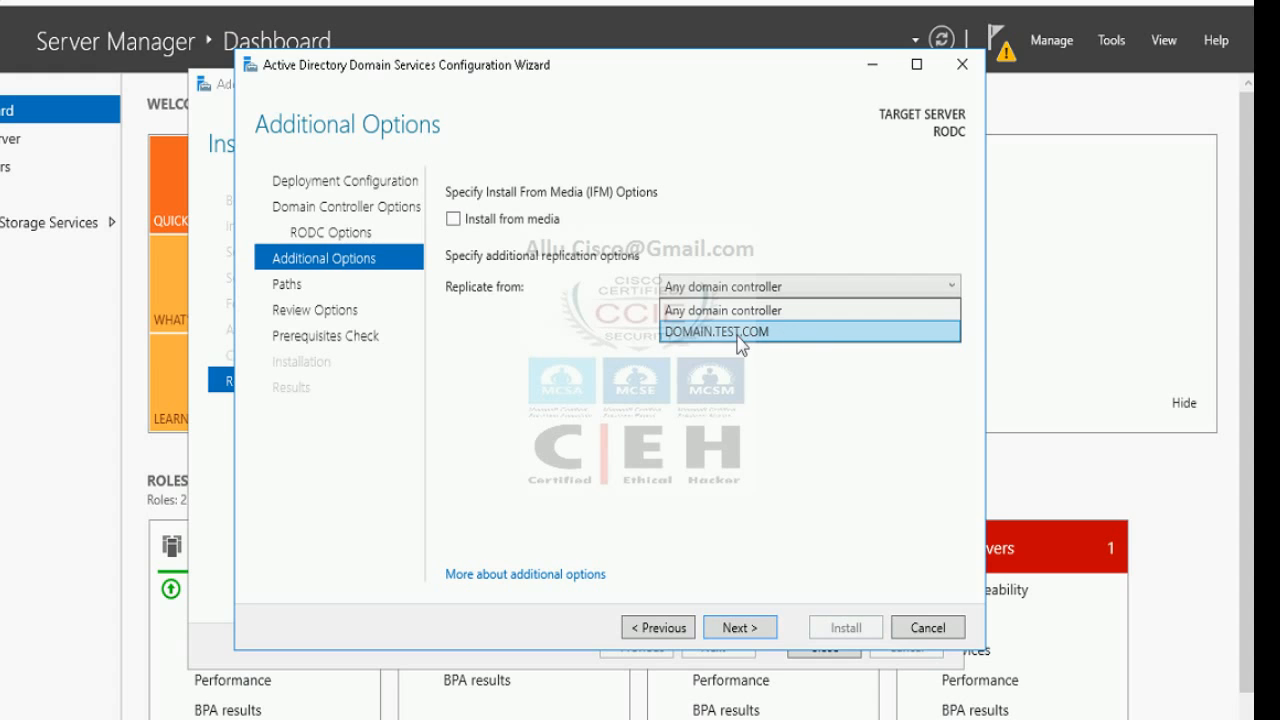
{"action": "left_click", "coordinate": [775, 337]}
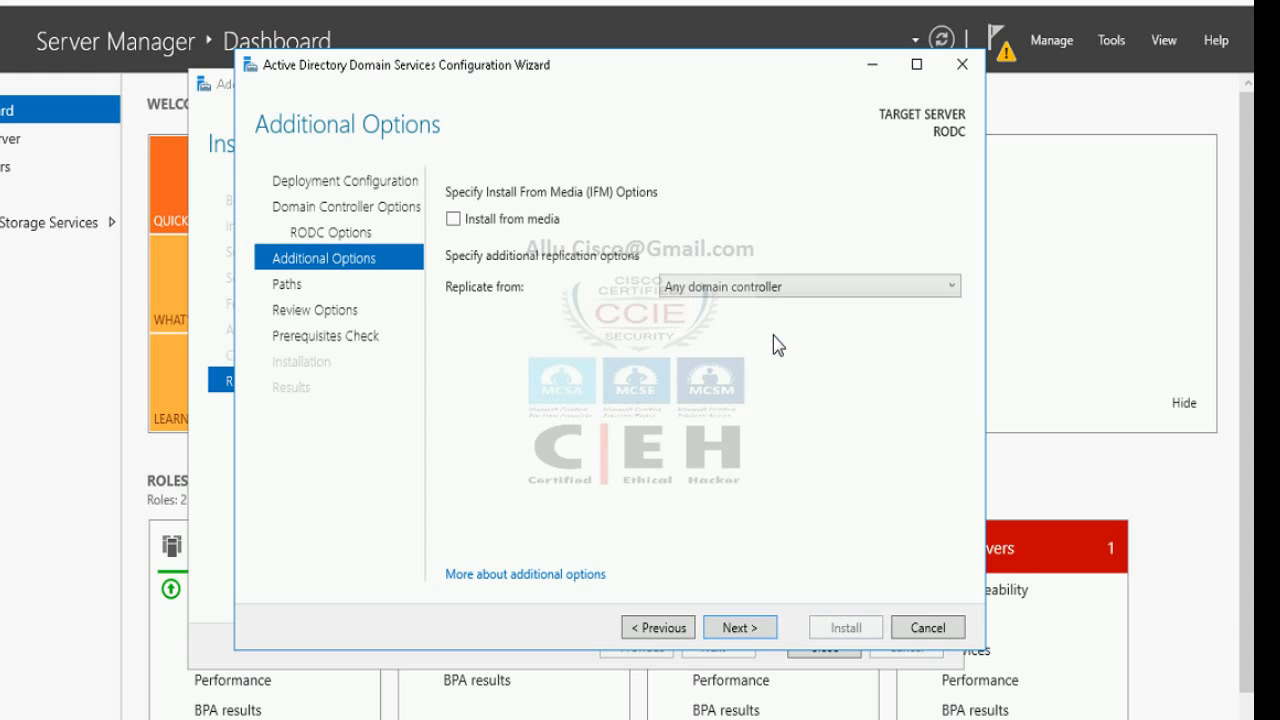
{"action": "left_click", "coordinate": [738, 630]}
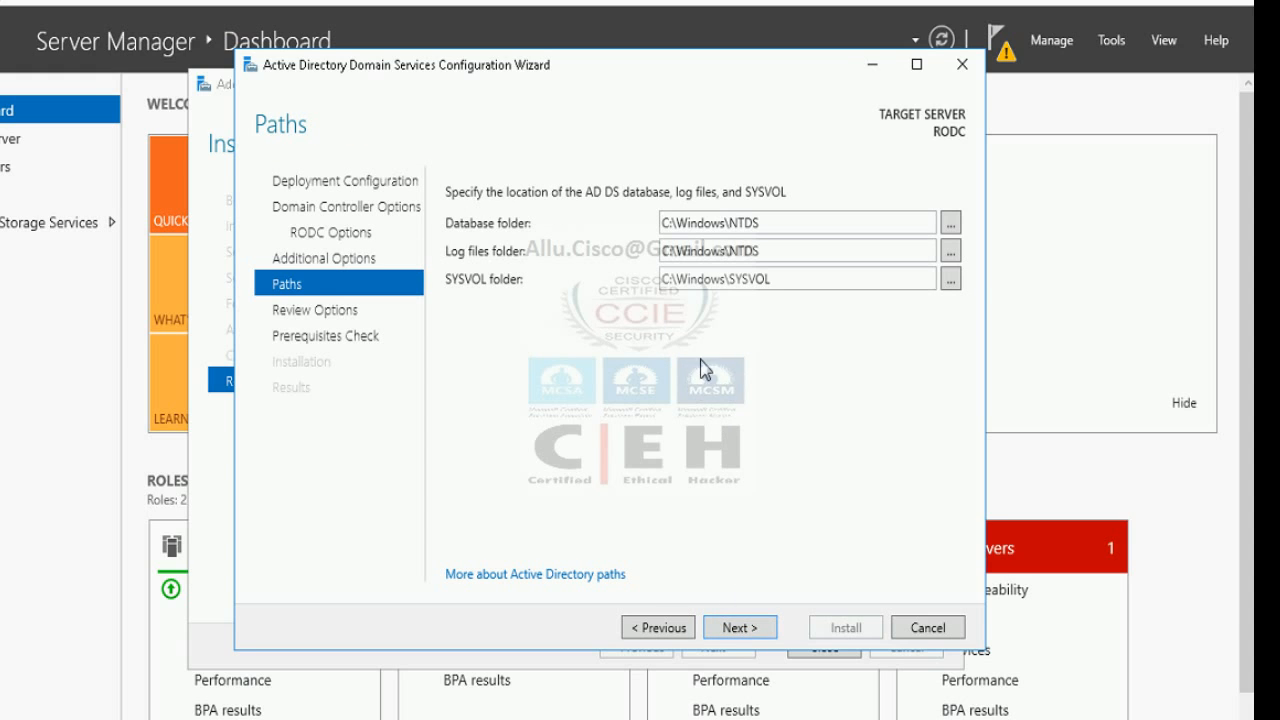
{"action": "left_click", "coordinate": [753, 630]}
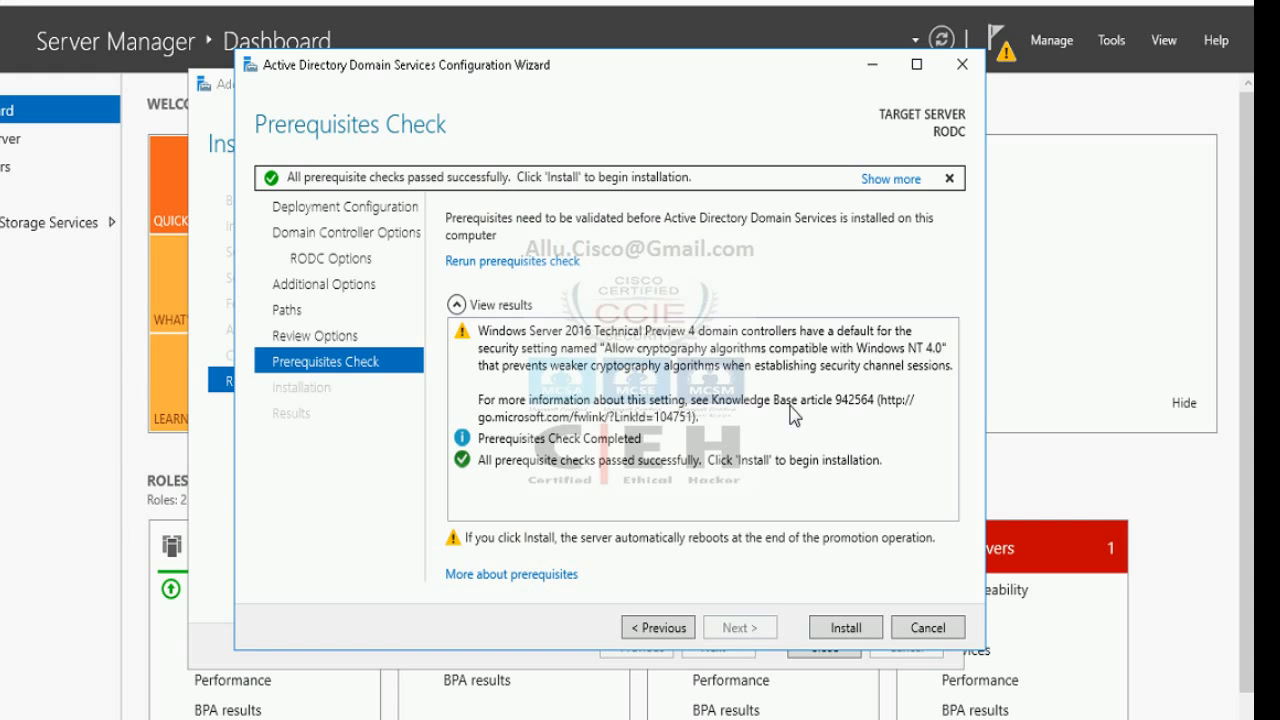
{"action": "left_click", "coordinate": [845, 628]}
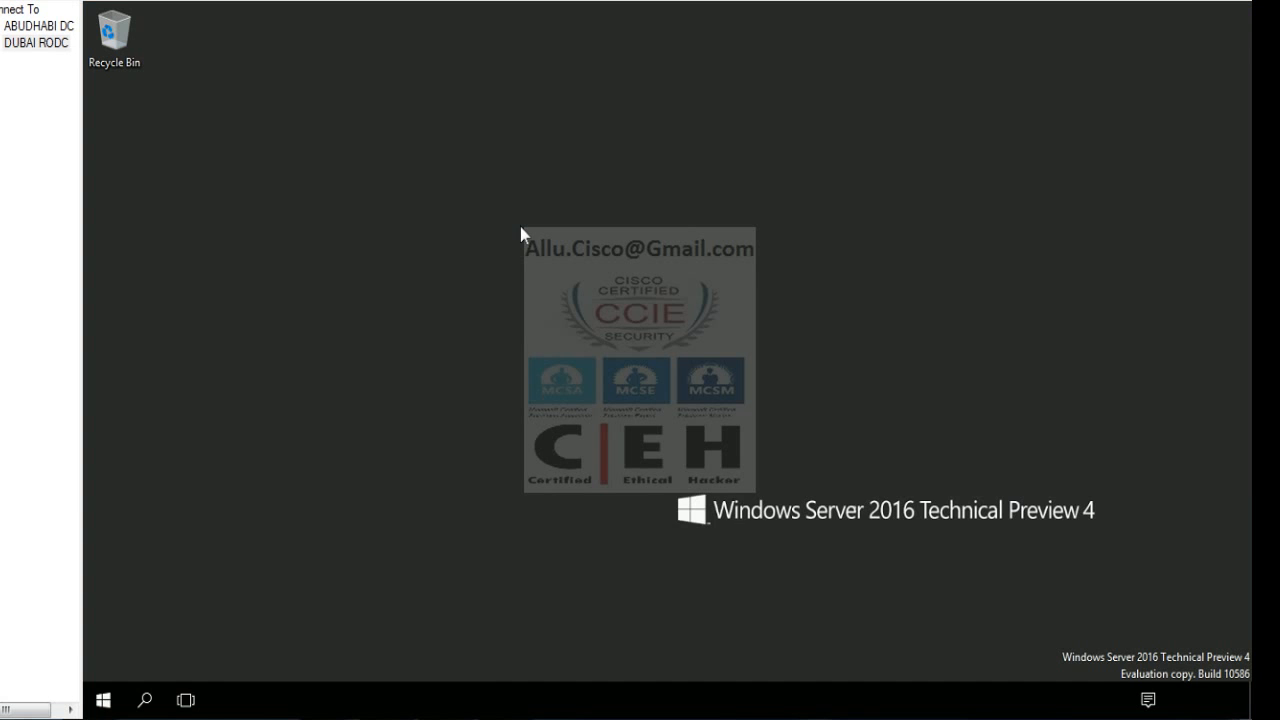
Step: Switch to the ABUDHABI DC session and examine the Domain Controllers container of TEST.COM in Active Directory Users and Computers
{"action": "left_click", "coordinate": [36, 42]}
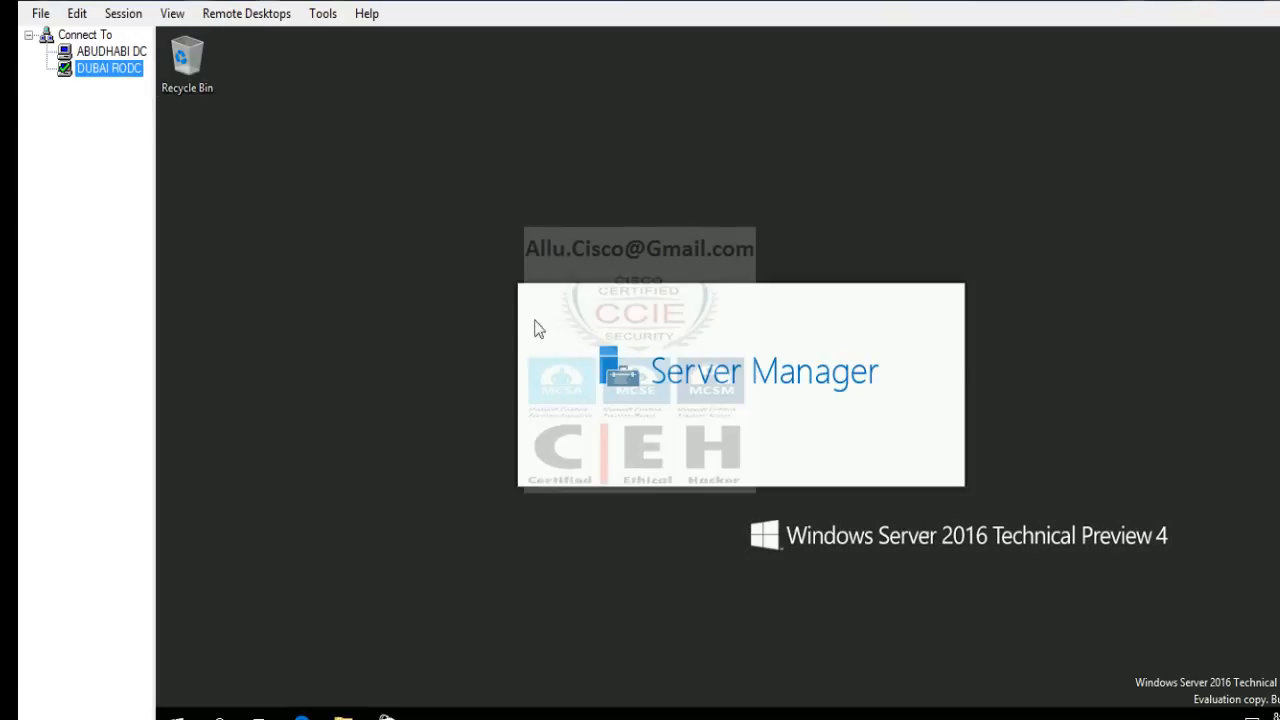
{"action": "left_click", "coordinate": [116, 54]}
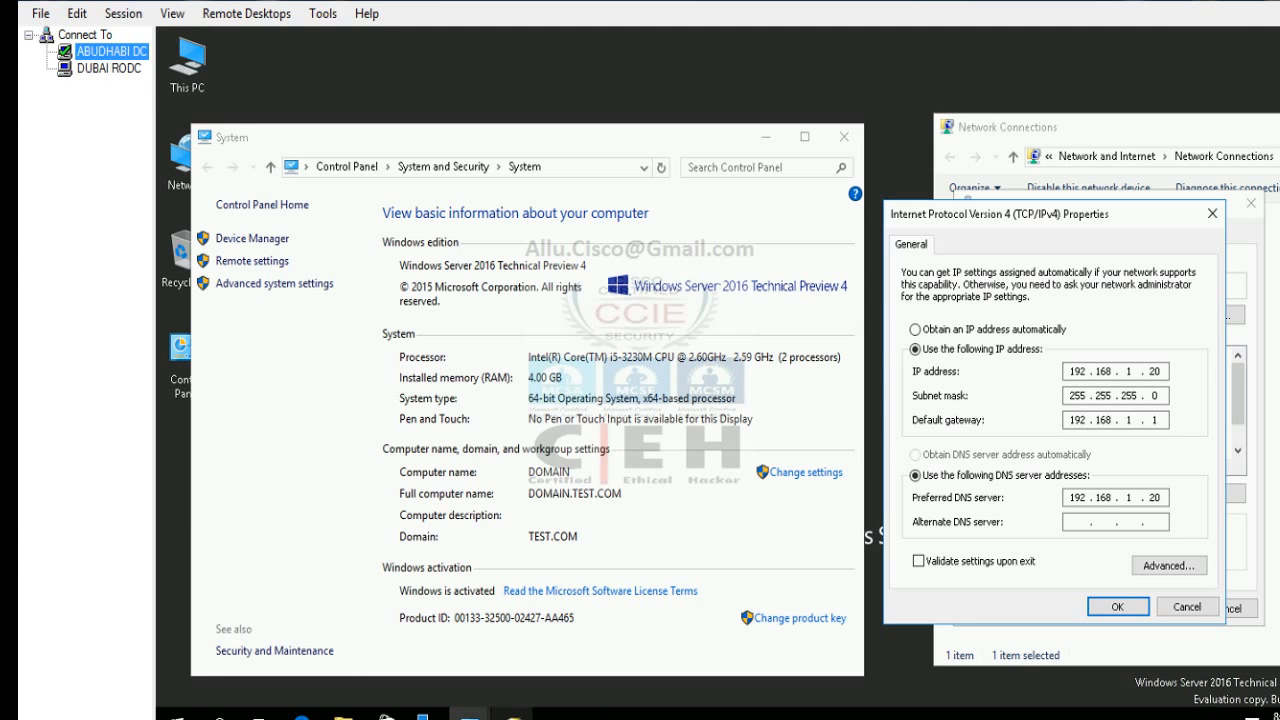
{"action": "left_click", "coordinate": [512, 714]}
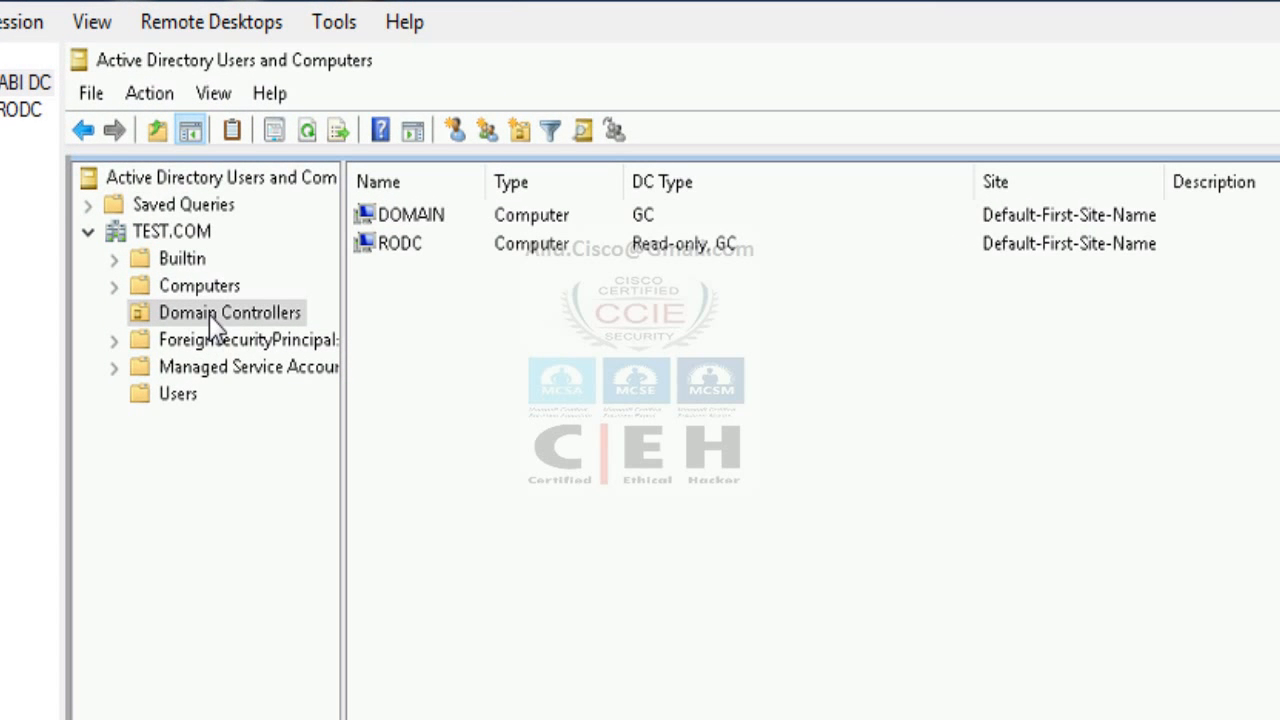
{"action": "left_click", "coordinate": [211, 317]}
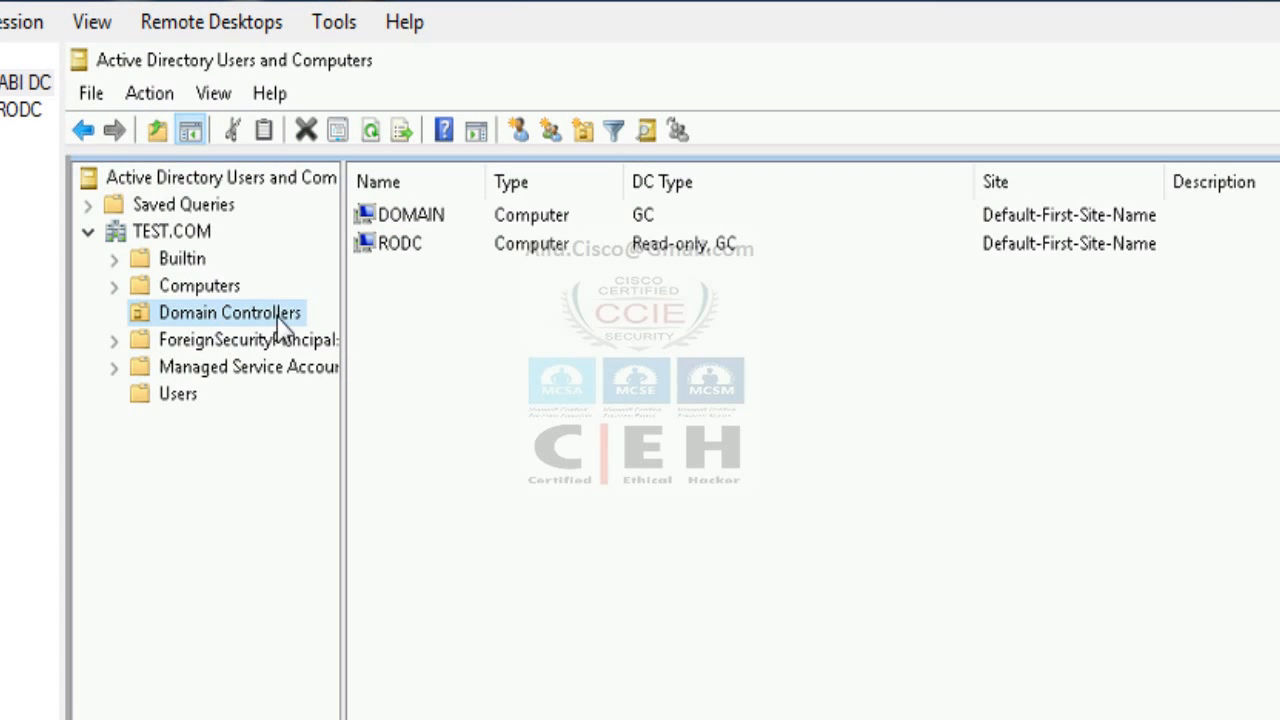
{"action": "left_click", "coordinate": [406, 257]}
{"action": "left_click", "coordinate": [578, 322]}
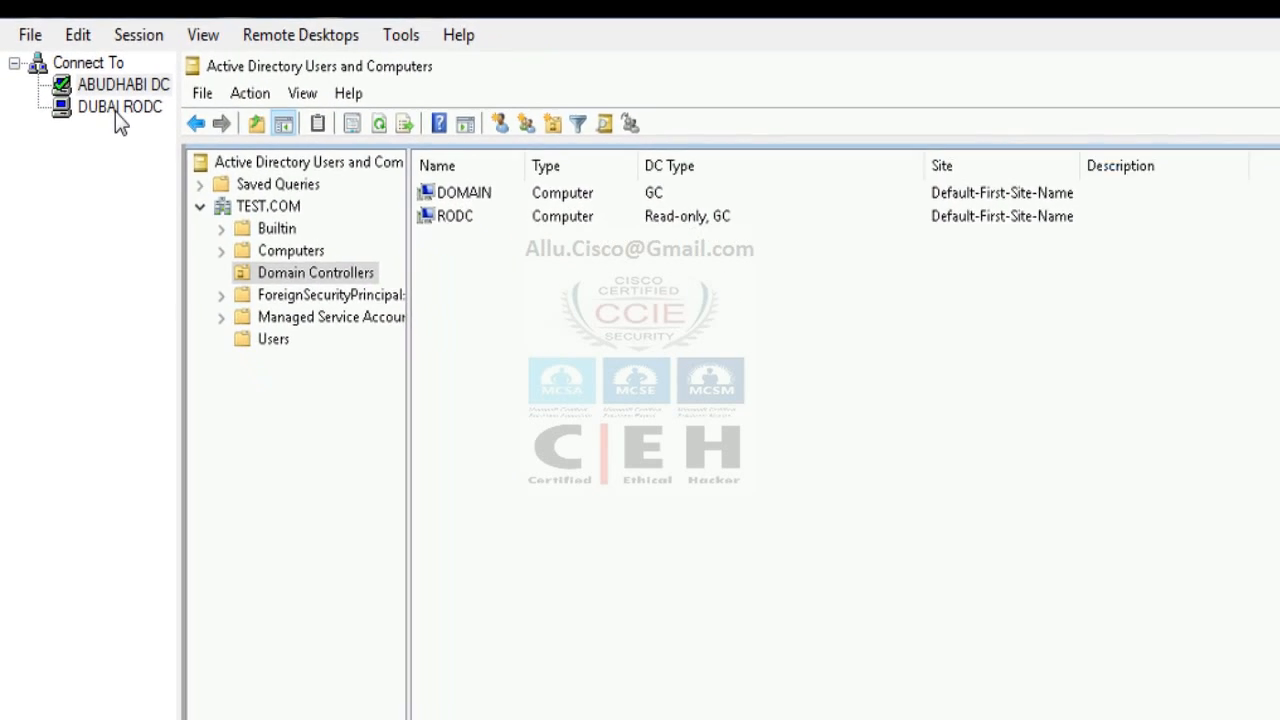
Step: In the DUBAI RODC session, open the Users container of TEST.COM and check which actions it offers
{"action": "left_click", "coordinate": [115, 108]}
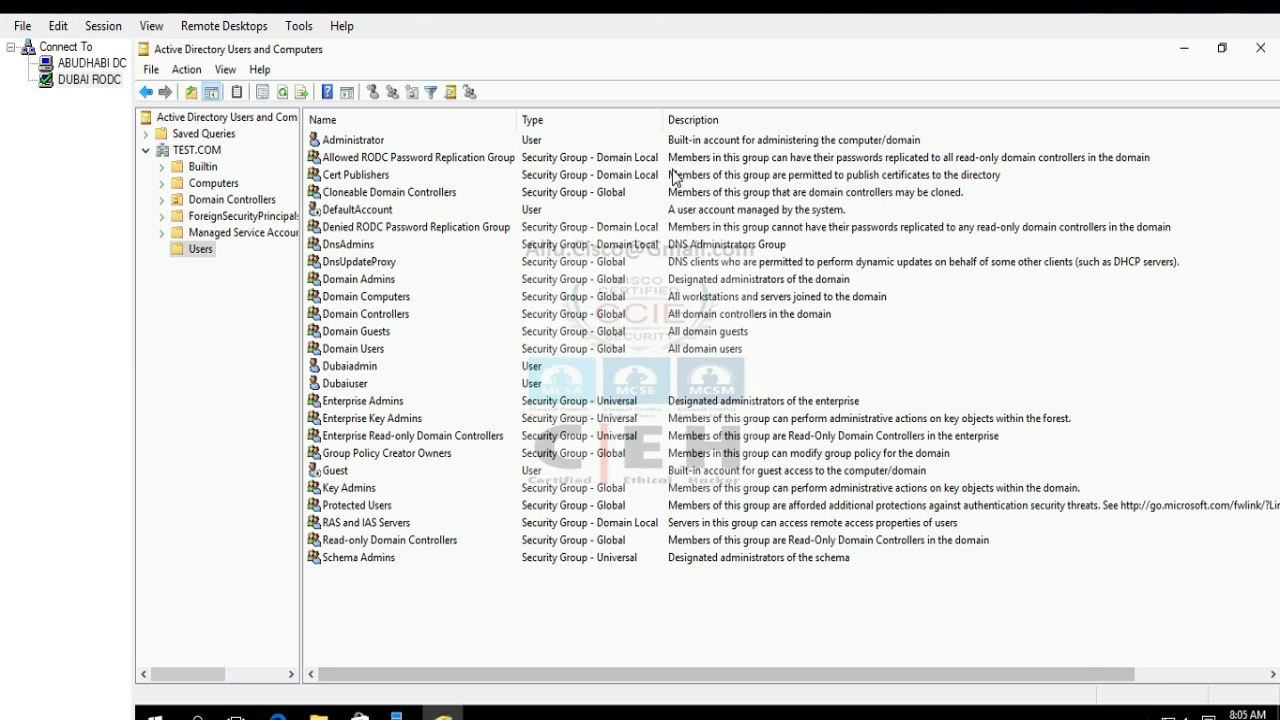
{"action": "left_click", "coordinate": [198, 256]}
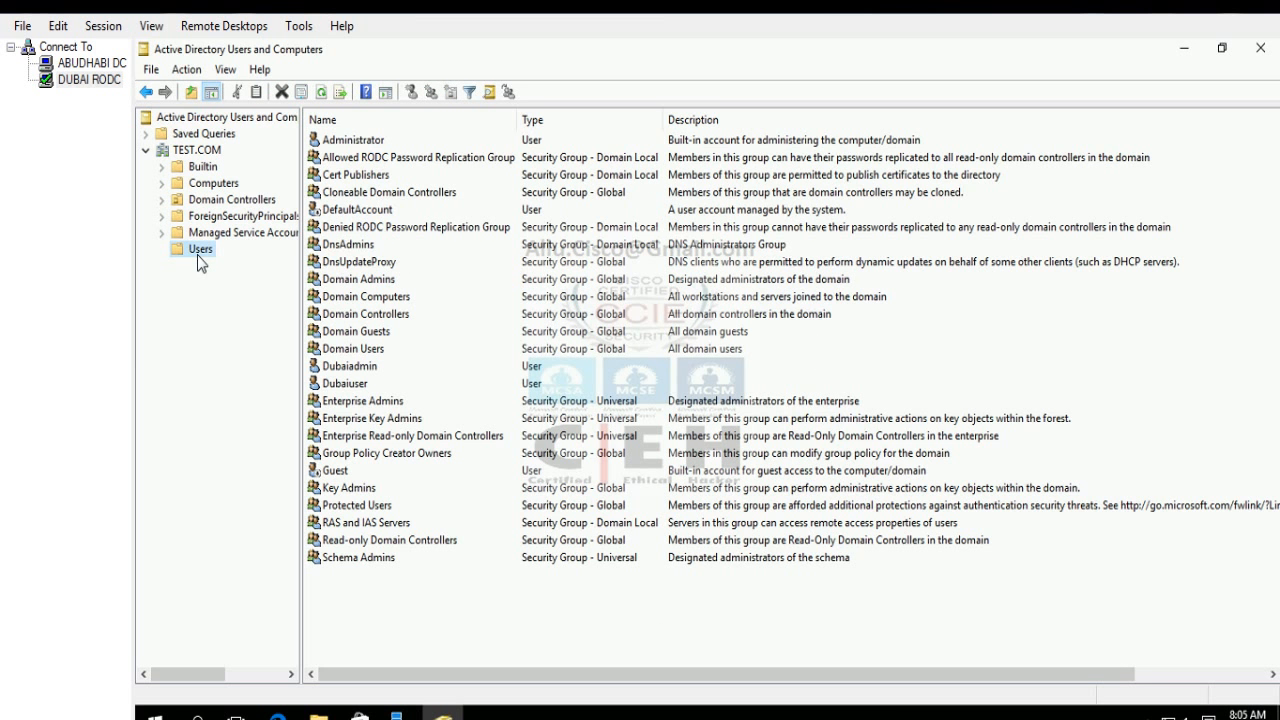
{"action": "right_click", "coordinate": [581, 610]}
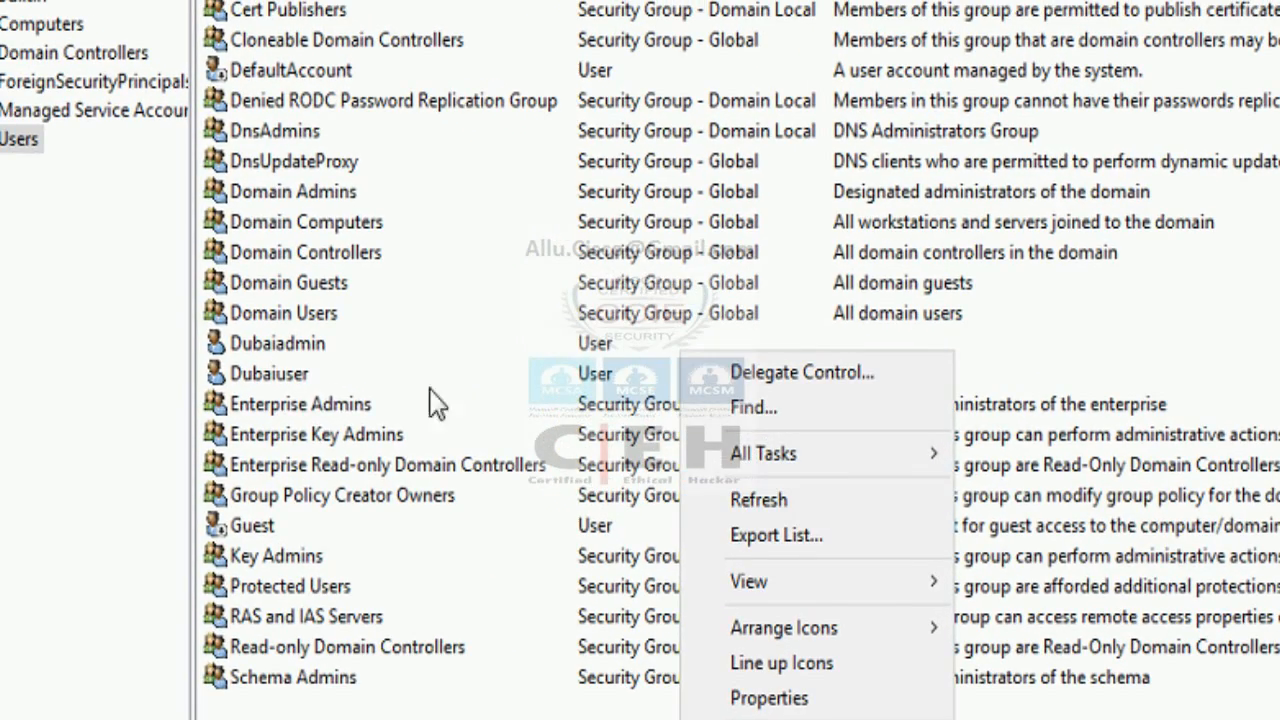
Step: Try to delete the user Dubaiuser from the Users container on the read-only domain controller
{"action": "left_click", "coordinate": [280, 380]}
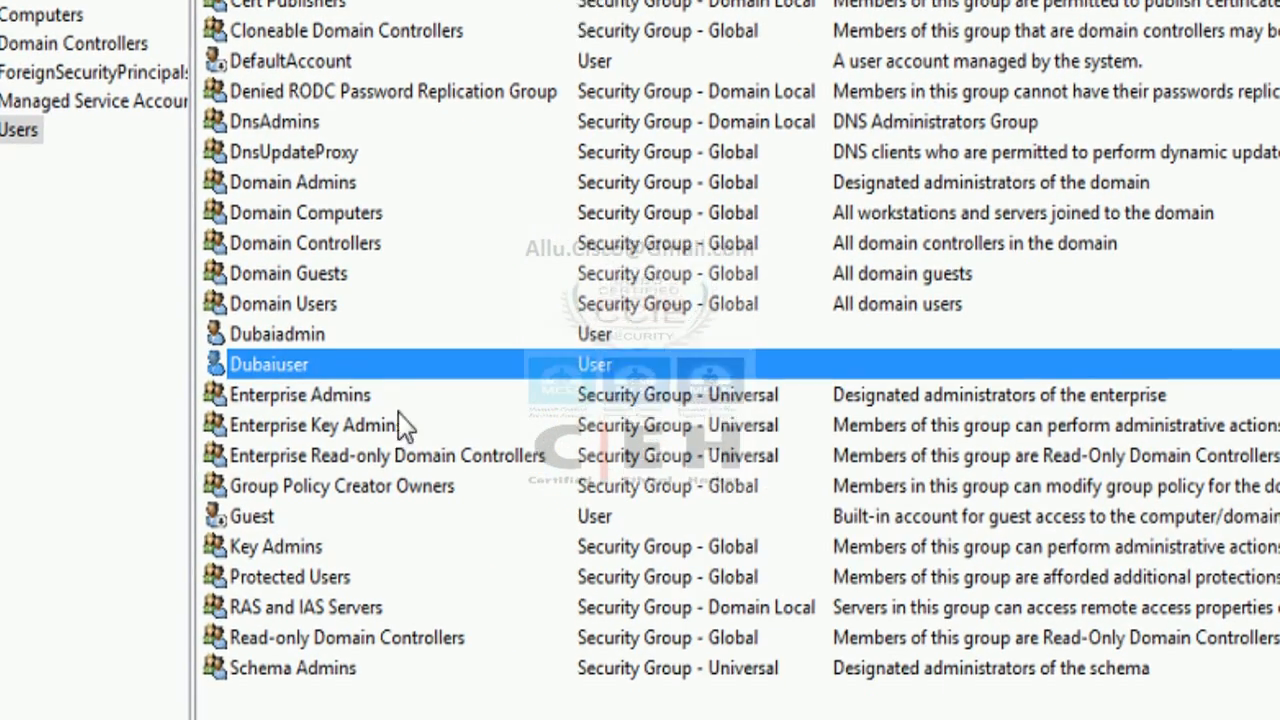
{"action": "right_click", "coordinate": [302, 376]}
{"action": "left_click", "coordinate": [416, 563]}
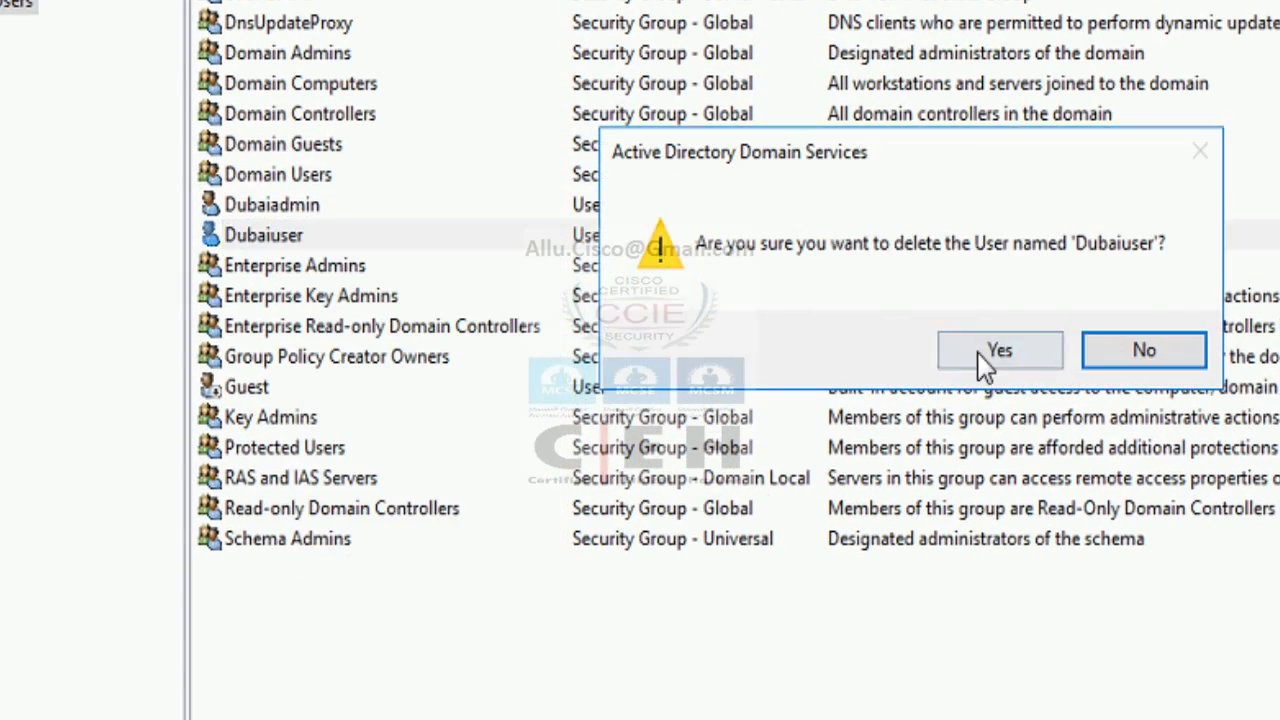
{"action": "left_click", "coordinate": [988, 355]}
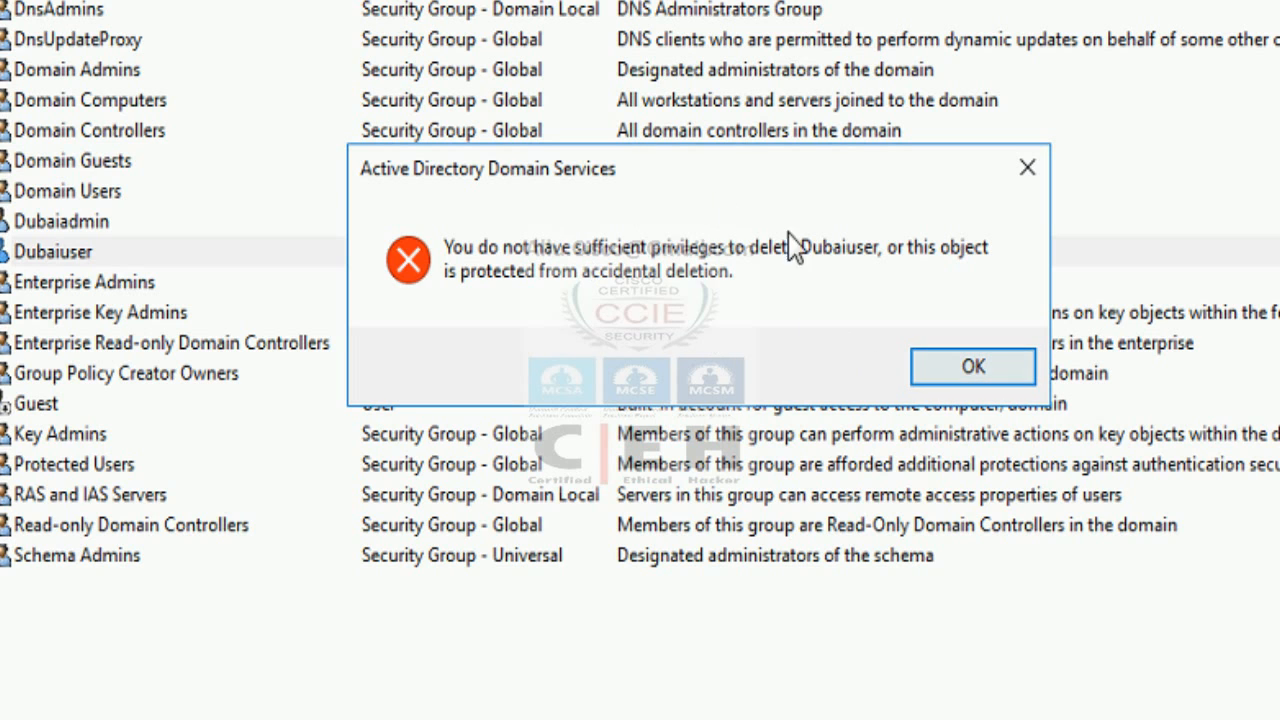
{"action": "left_click", "coordinate": [942, 357]}
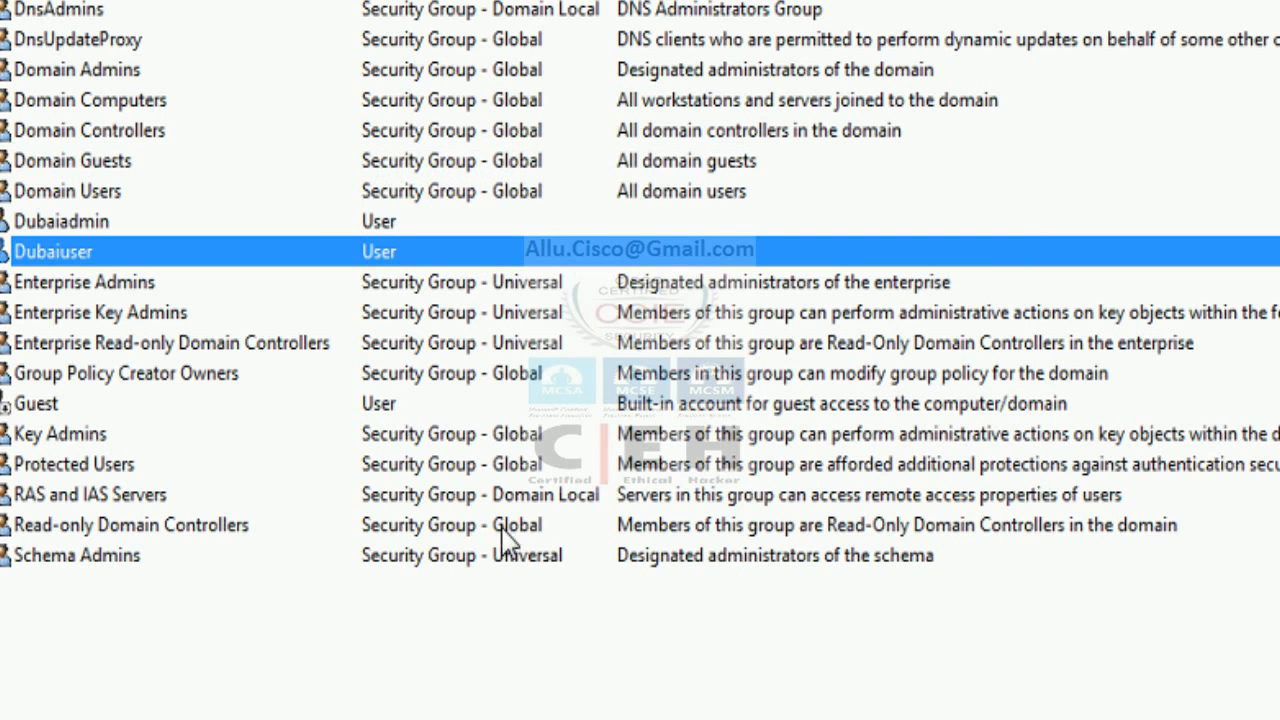
{"action": "left_click", "coordinate": [446, 640]}
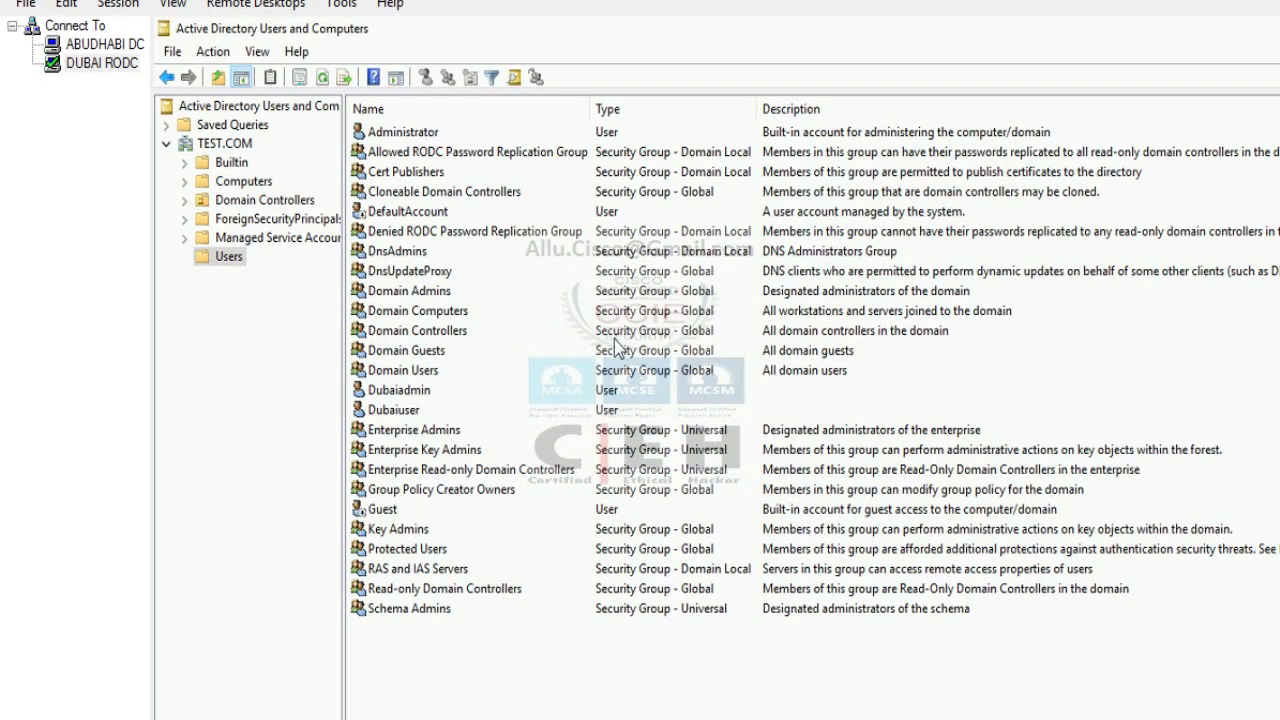
Step: Switch to the ABUDHABI DC session and start deleting the RODC computer account from the Domain Controllers container
{"action": "left_click", "coordinate": [98, 64]}
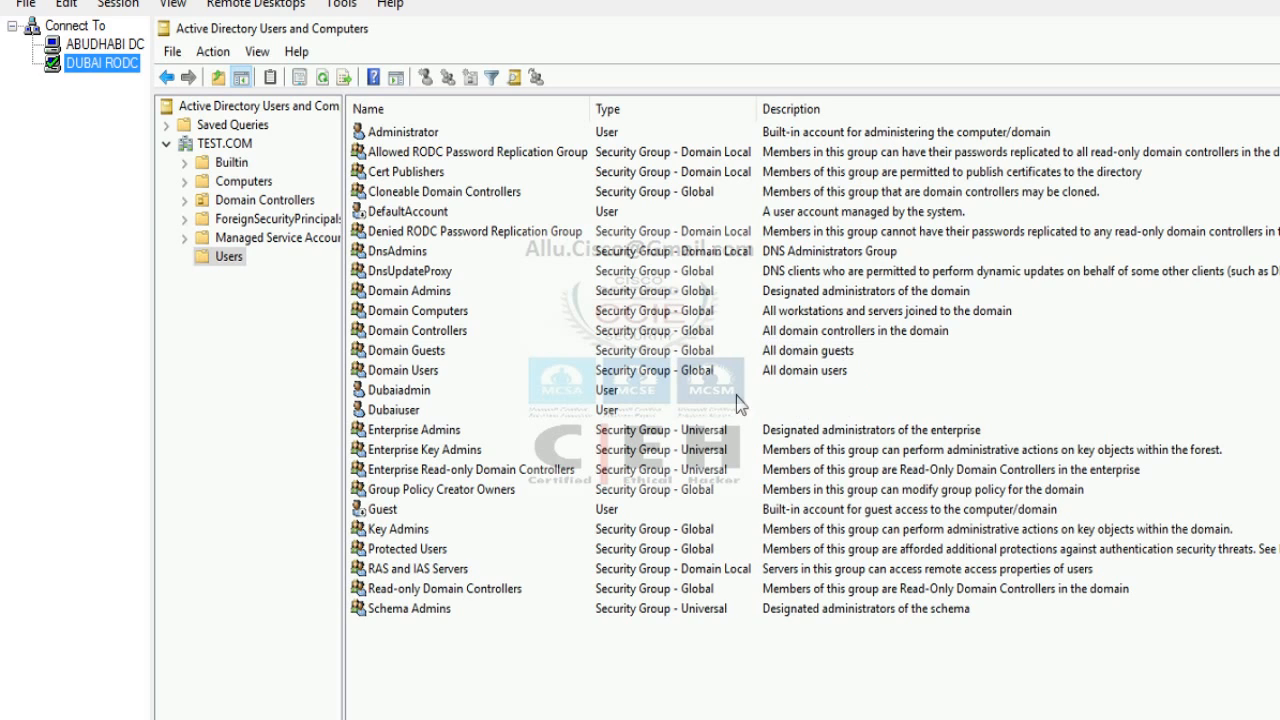
{"action": "left_click", "coordinate": [120, 46]}
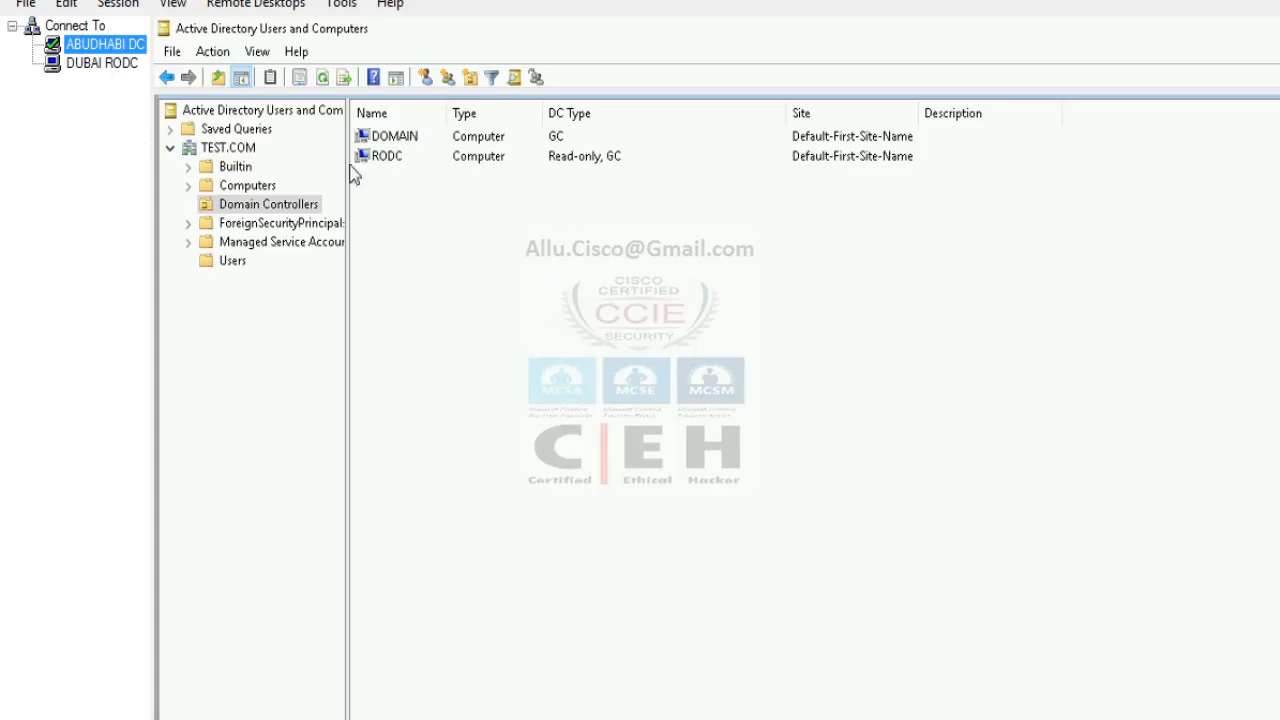
{"action": "left_click", "coordinate": [386, 158]}
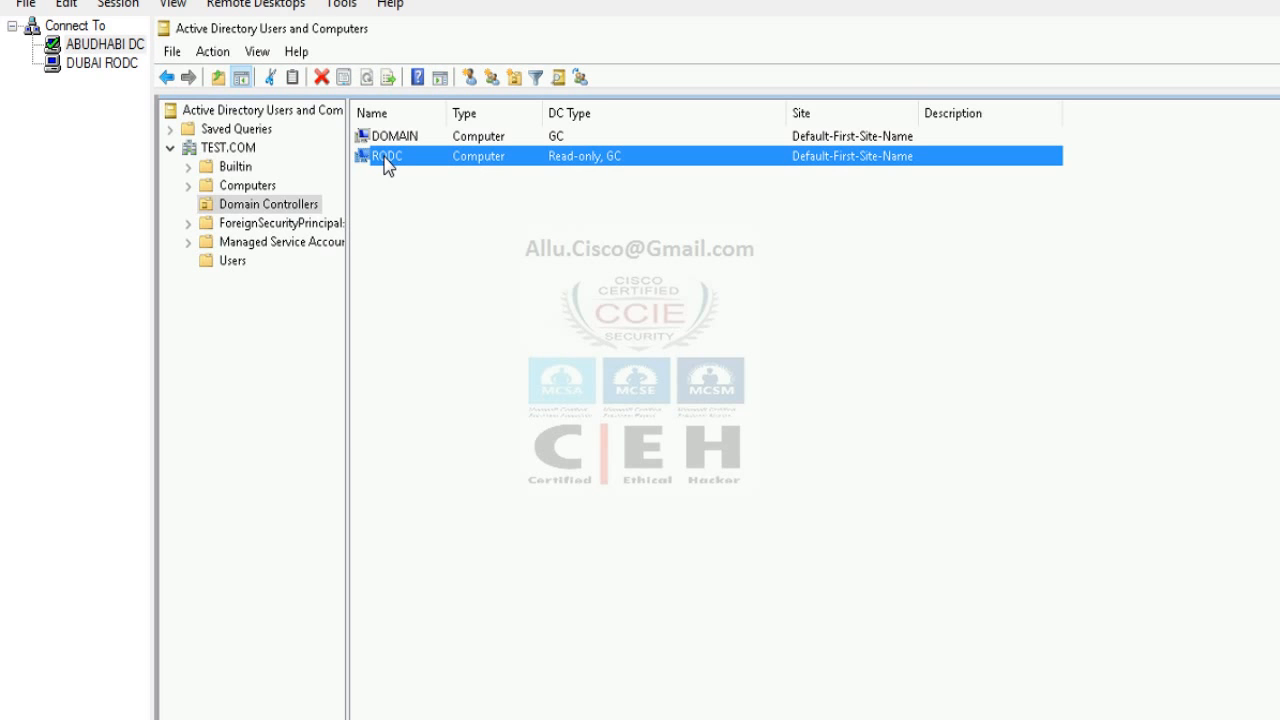
{"action": "right_click", "coordinate": [509, 164]}
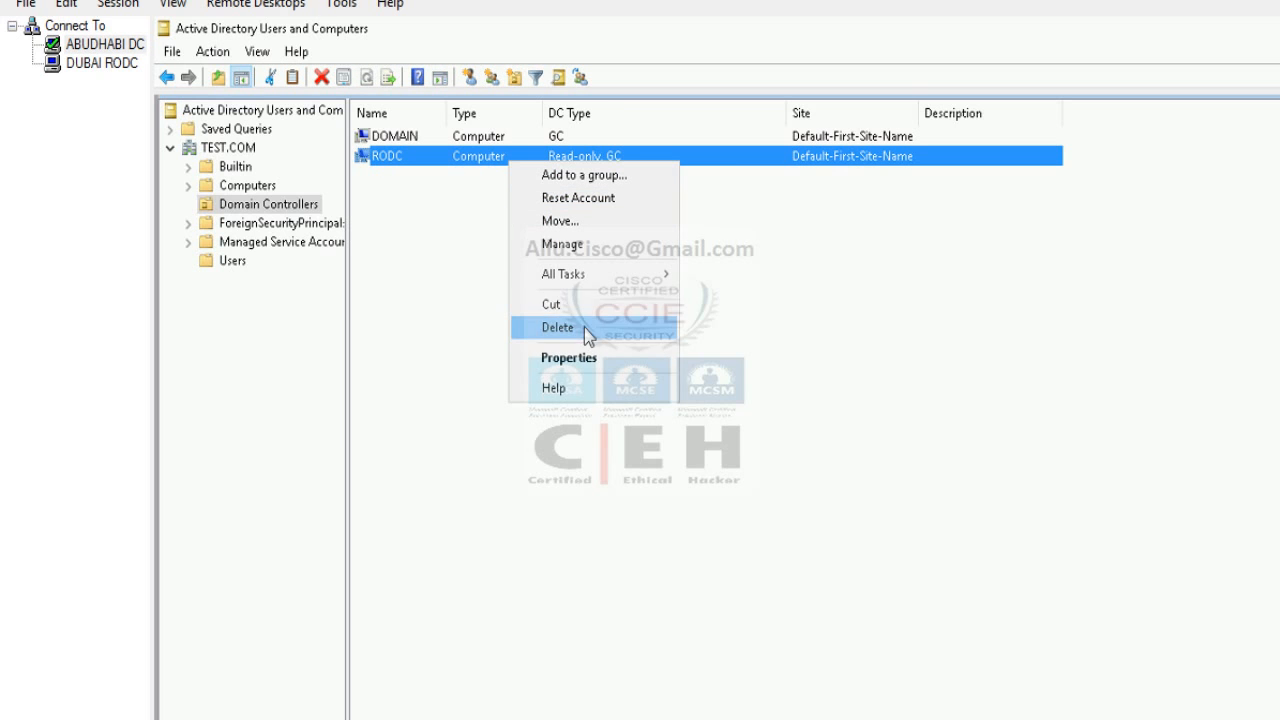
{"action": "left_click", "coordinate": [582, 330]}
{"action": "left_click", "coordinate": [882, 486]}
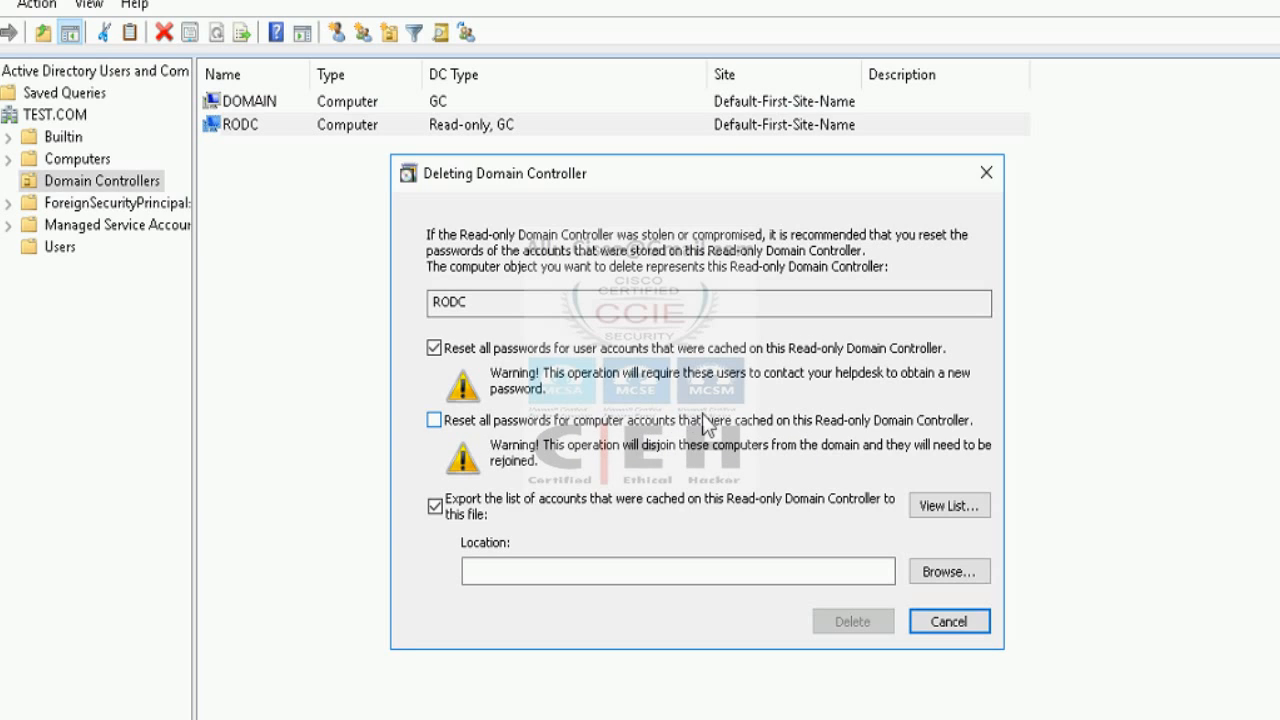
Step: Choose to reset cached passwords for computer accounts as well as user accounts, without exporting the list of cached accounts
{"action": "left_click", "coordinate": [433, 421]}
{"action": "left_click", "coordinate": [503, 571]}
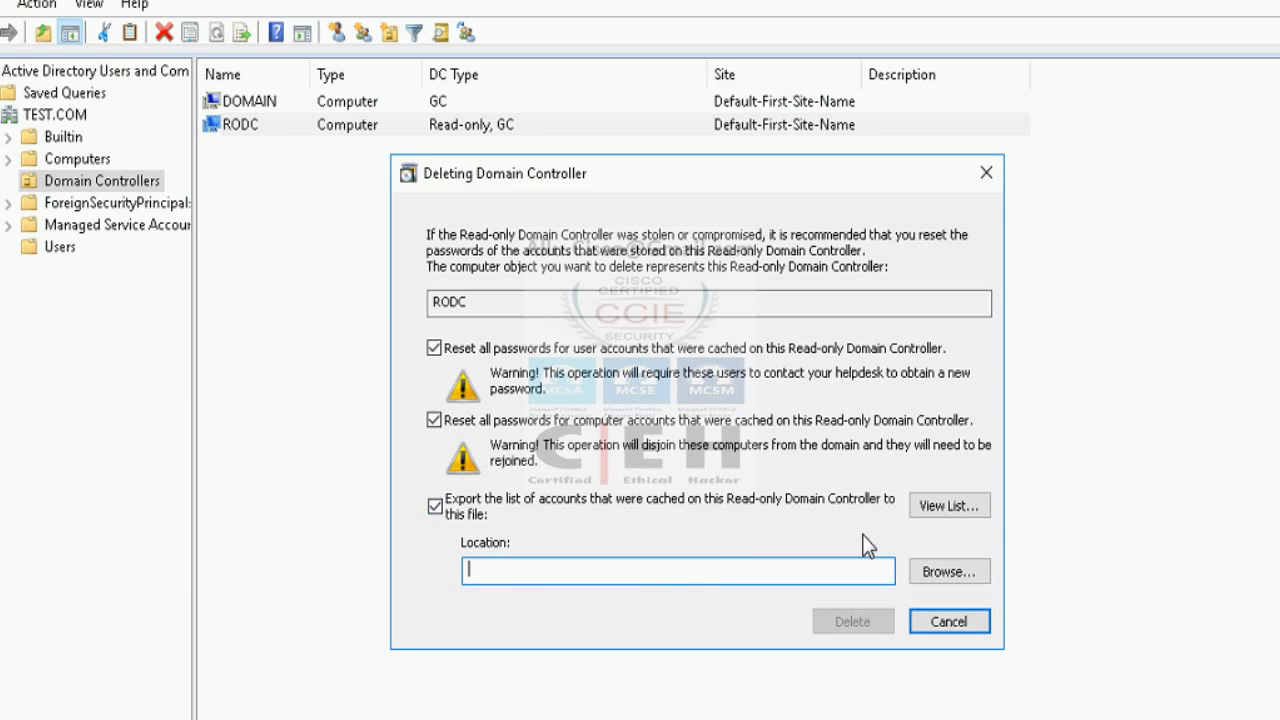
{"action": "left_click", "coordinate": [435, 506]}
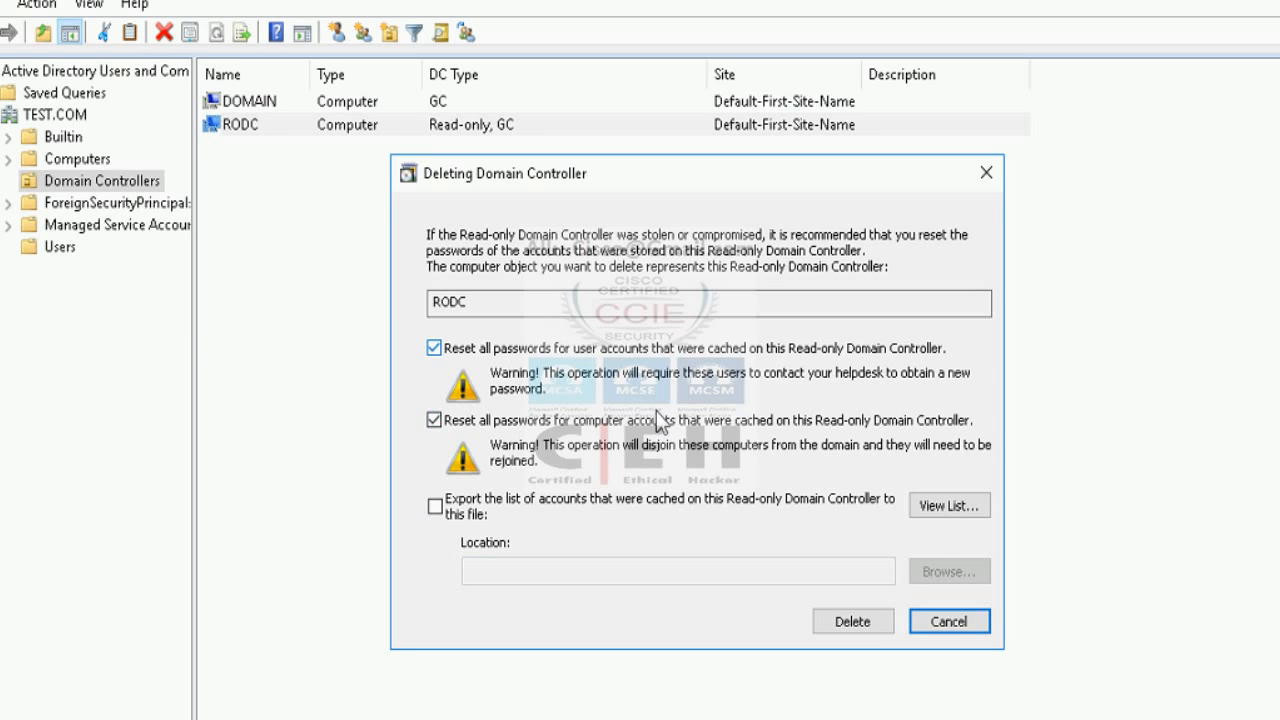
{"action": "left_click", "coordinate": [442, 510]}
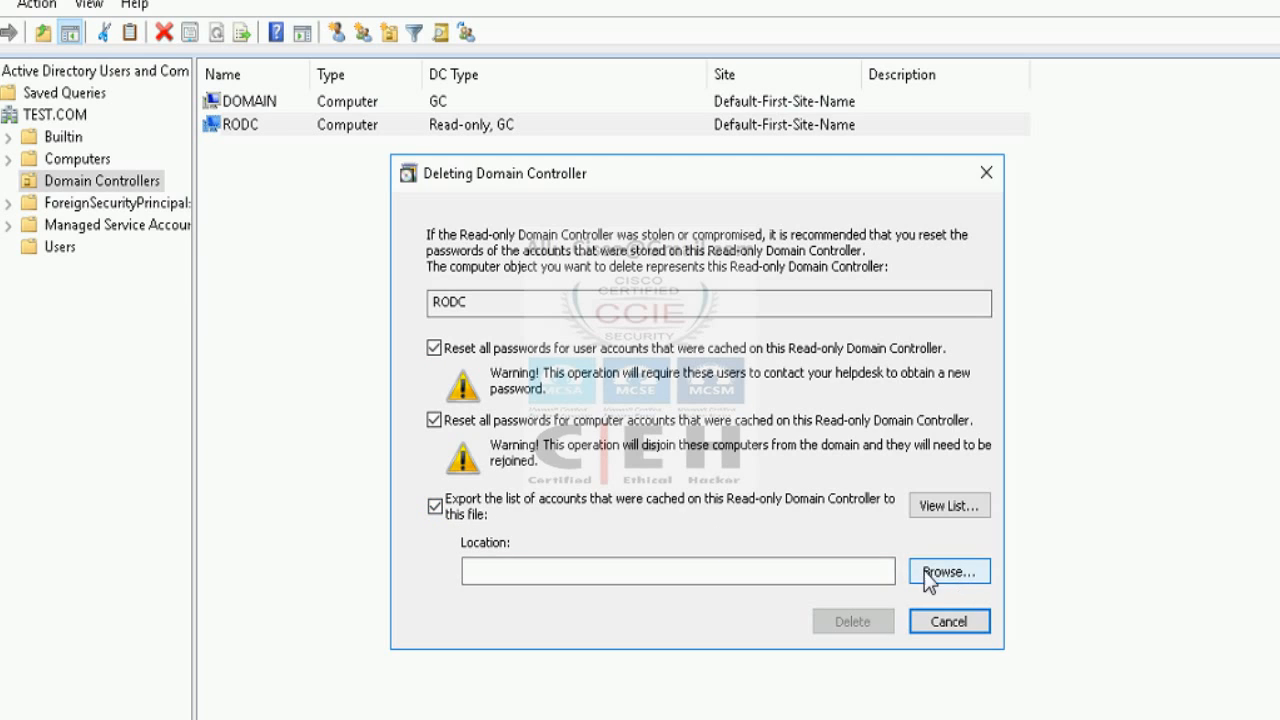
{"action": "left_click", "coordinate": [435, 506]}
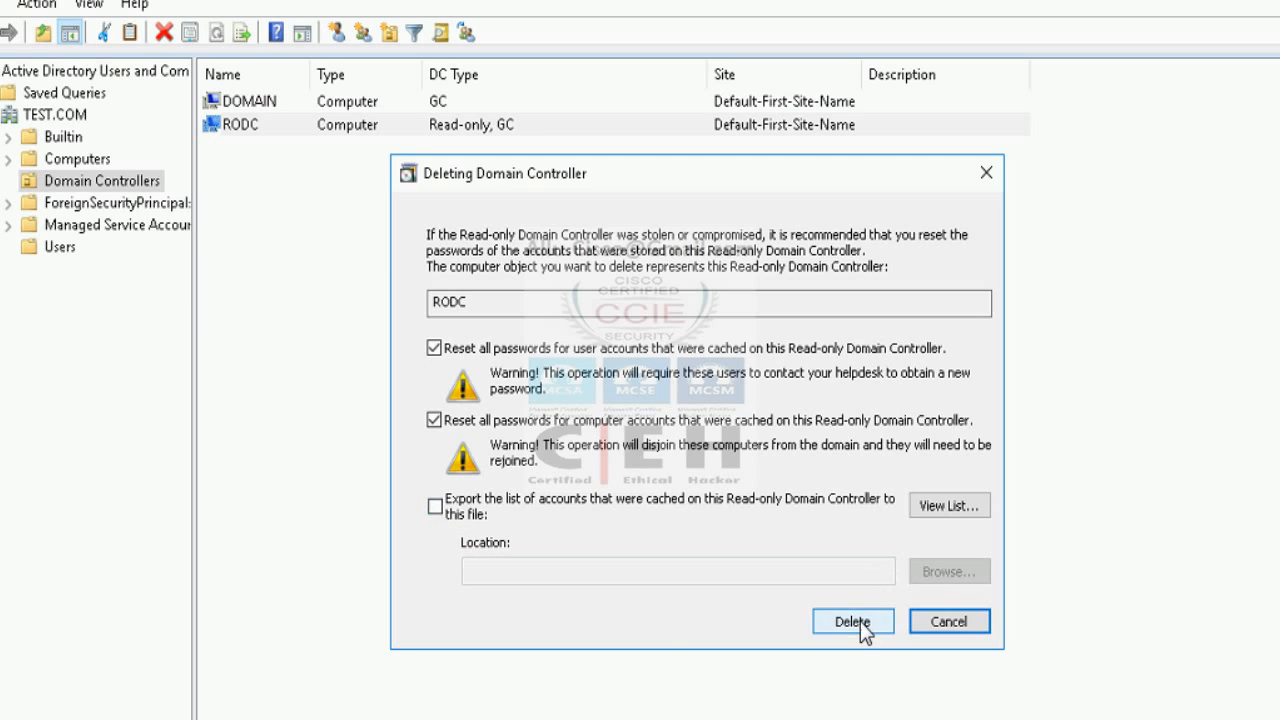
Step: Delete the RODC domain controller with its metadata, continuing even though it is a global catalog
{"action": "left_click", "coordinate": [852, 621]}
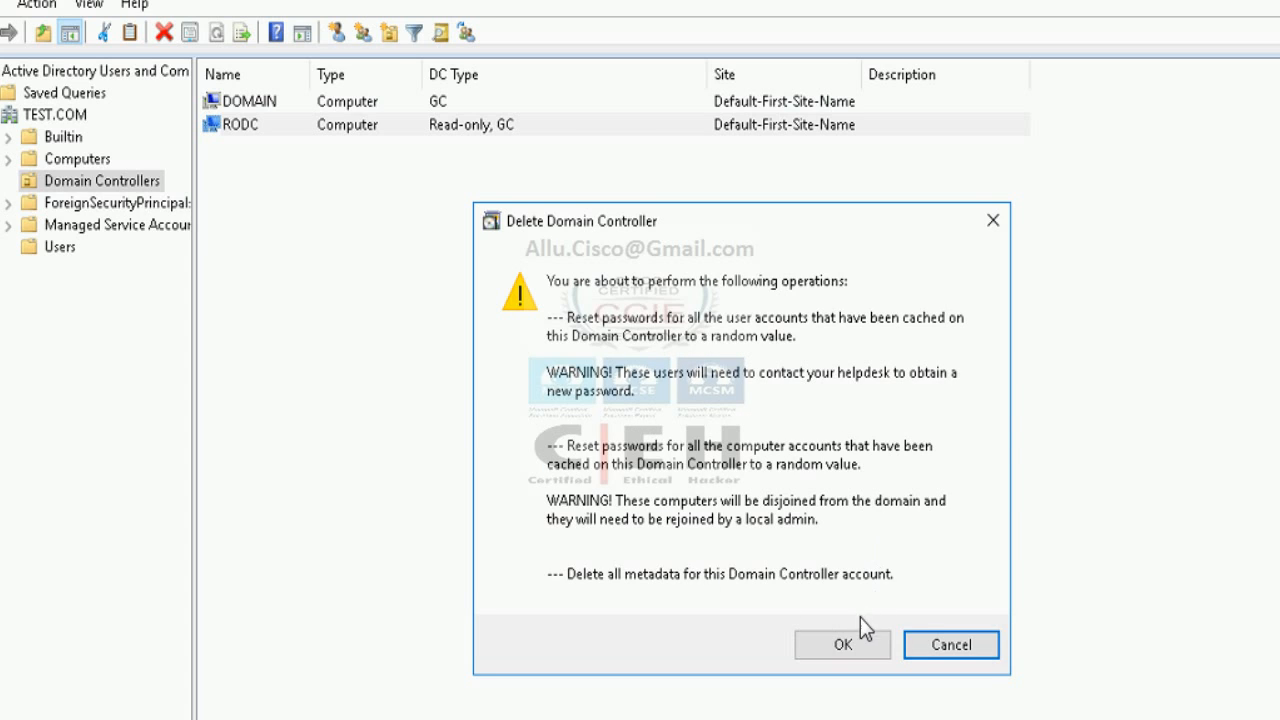
{"action": "left_click", "coordinate": [848, 645]}
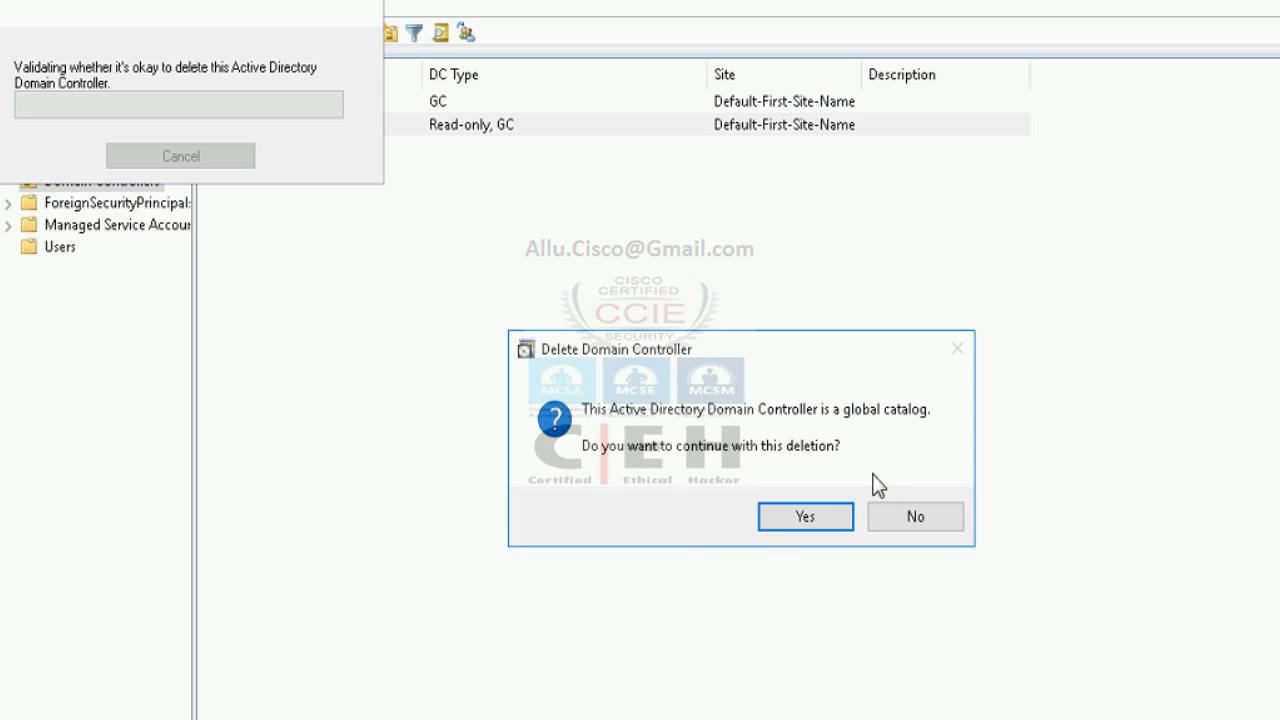
{"action": "left_click", "coordinate": [824, 519]}
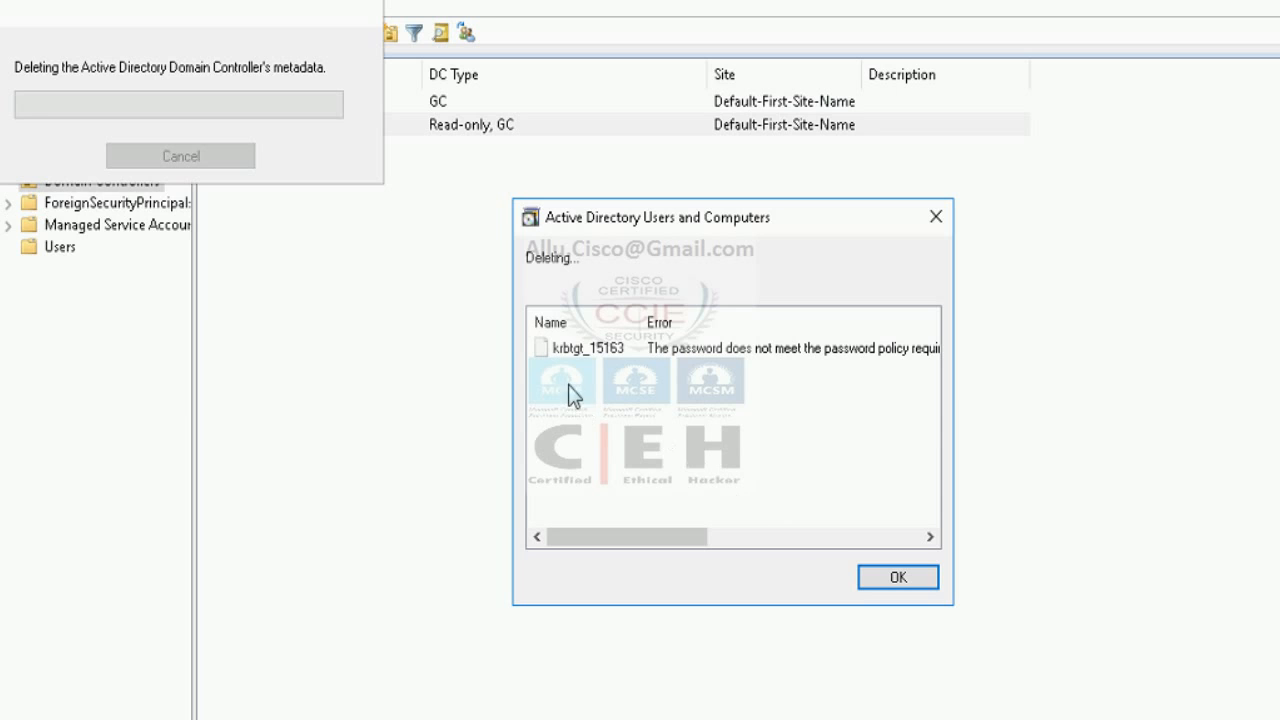
{"action": "left_click", "coordinate": [895, 580]}
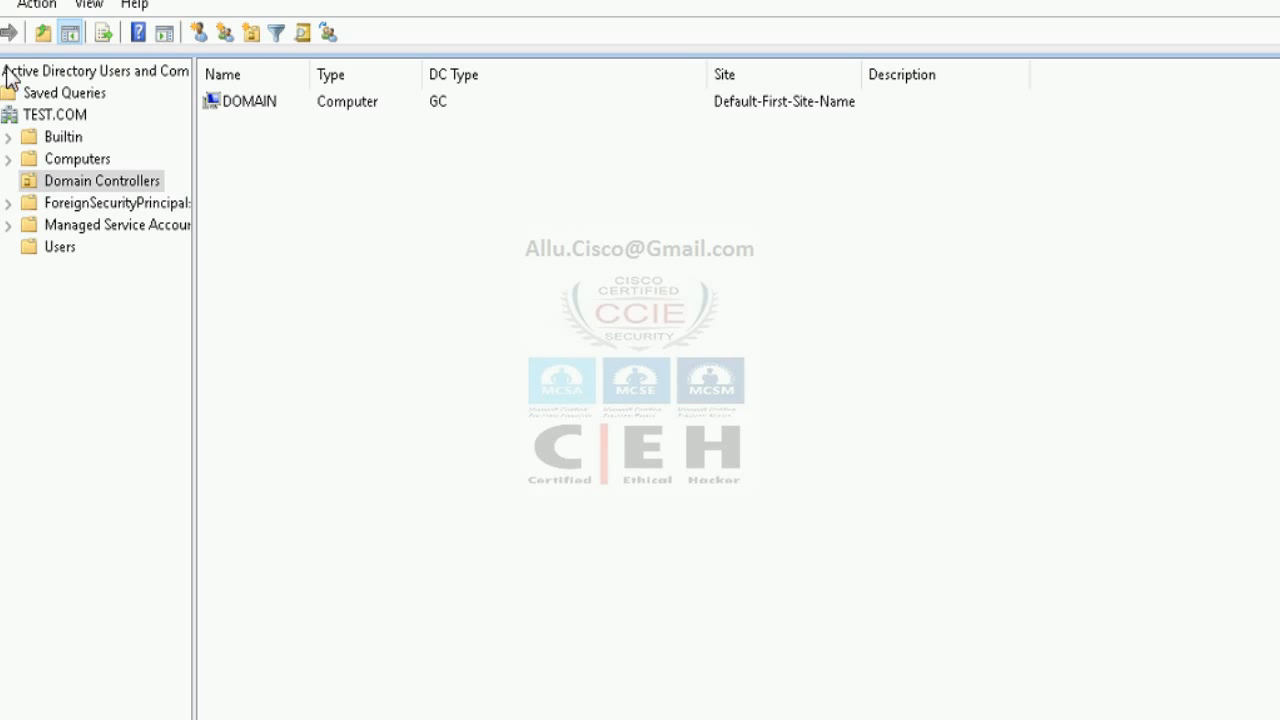
Step: Open the Users container of TEST.COM on the ABUDHABI DC
{"action": "left_click", "coordinate": [56, 250]}
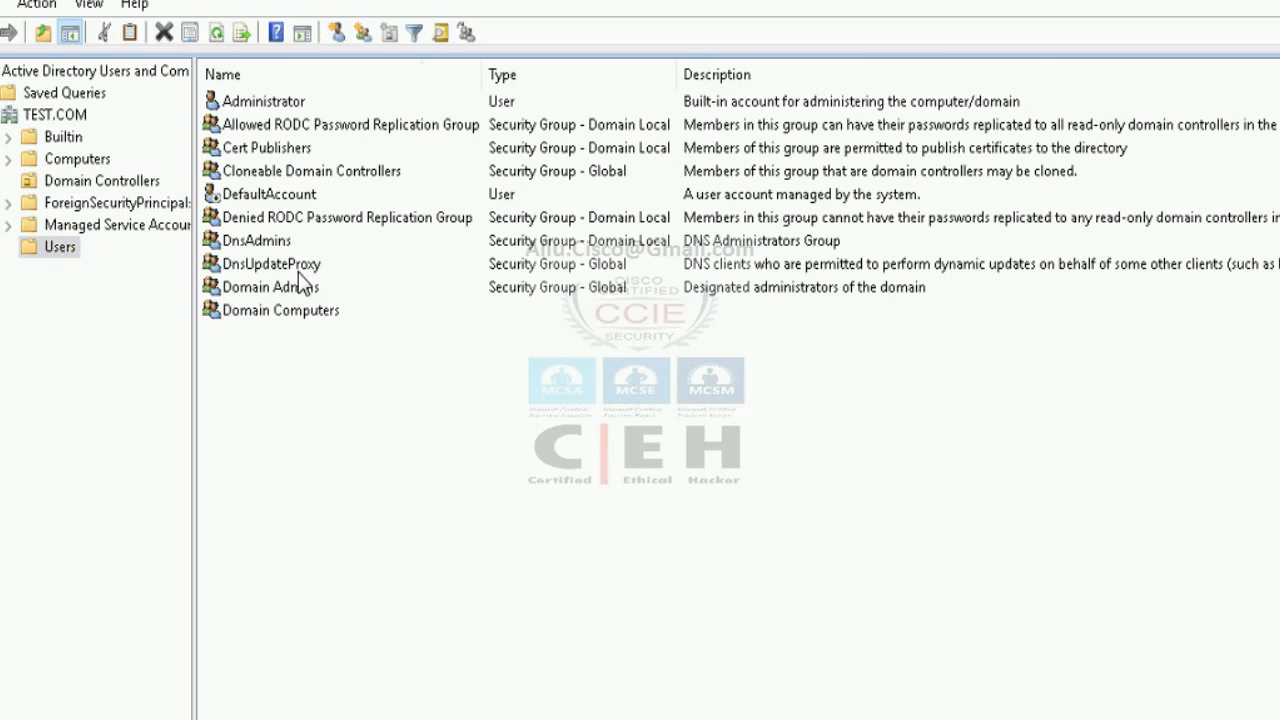